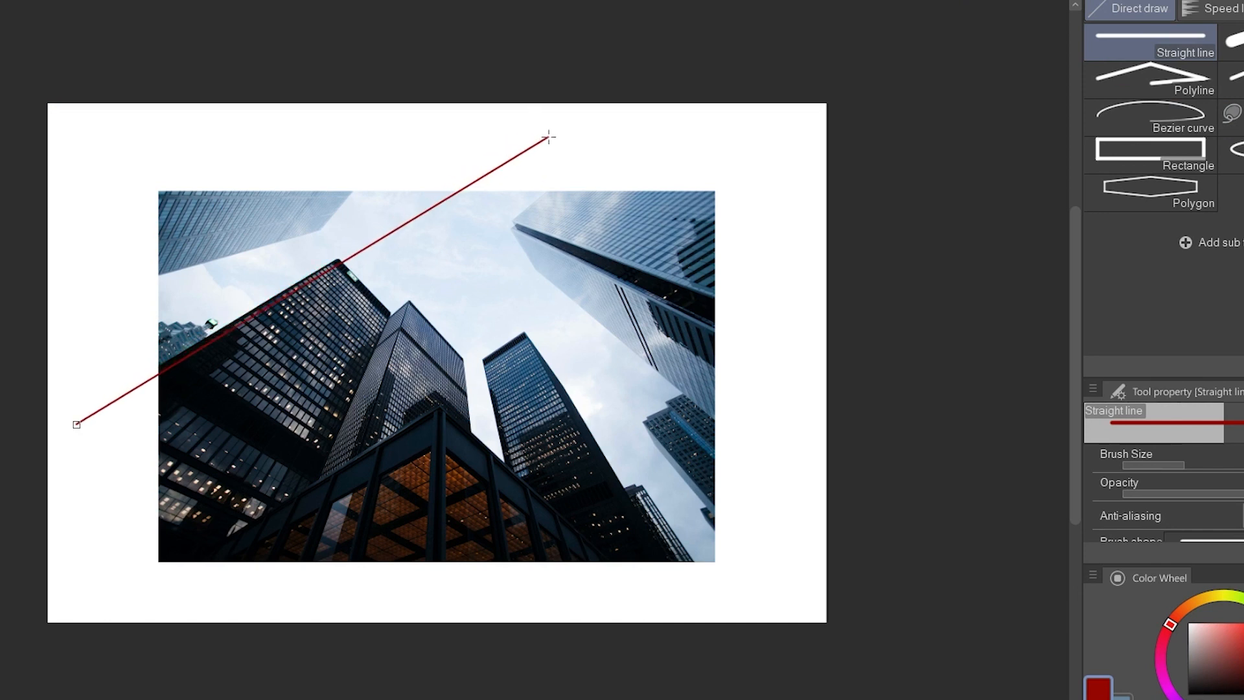
# Draw straight red lines along the skyscrapers' vertical edges so that they converge at one vanishing point above the buildings.
pyautogui.moveTo(315, 480); pyautogui.dragTo(471, 128)
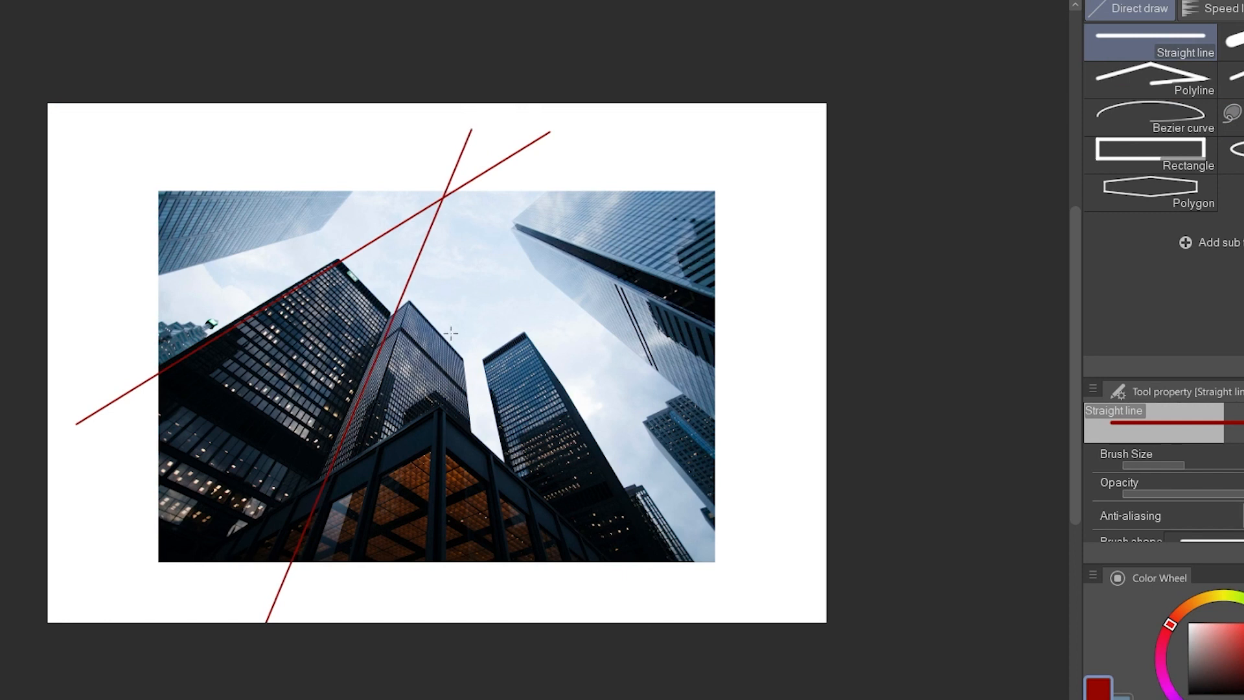
pyautogui.moveTo(497, 562); pyautogui.dragTo(424, 117)
pyautogui.hotkey('ctrl', 'z')
pyautogui.moveTo(463, 293); pyautogui.dragTo(435, 119)
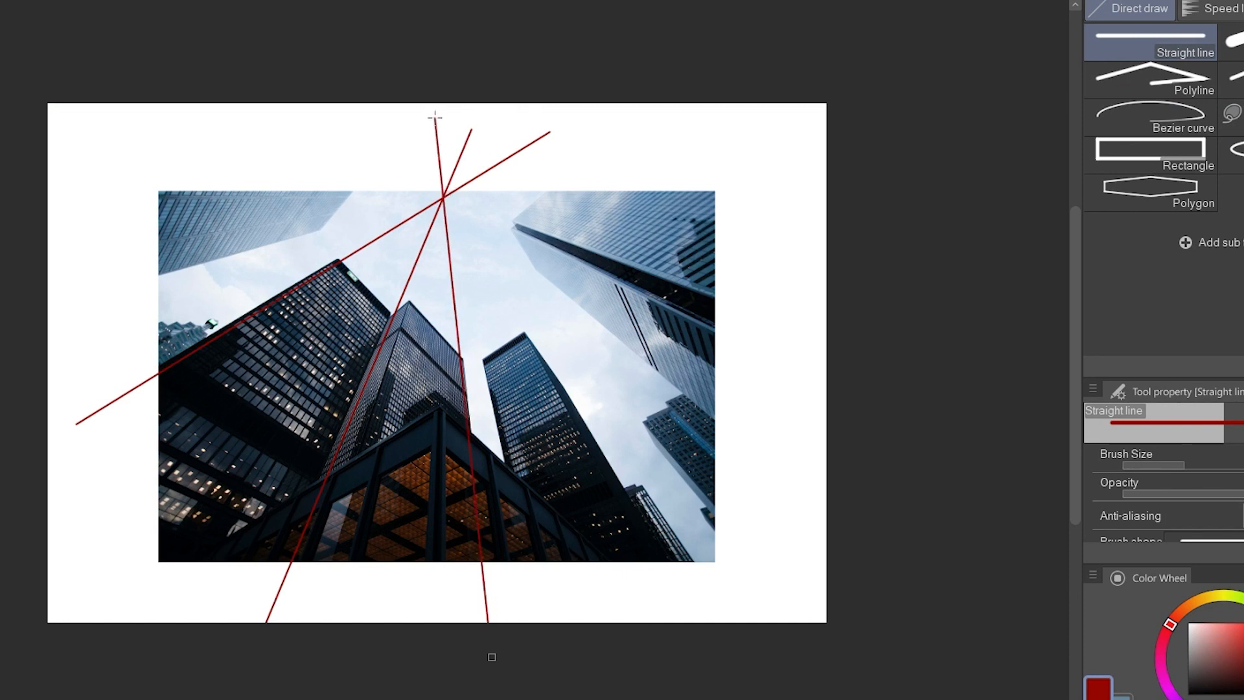
pyautogui.moveTo(504, 366); pyautogui.dragTo(424, 144)
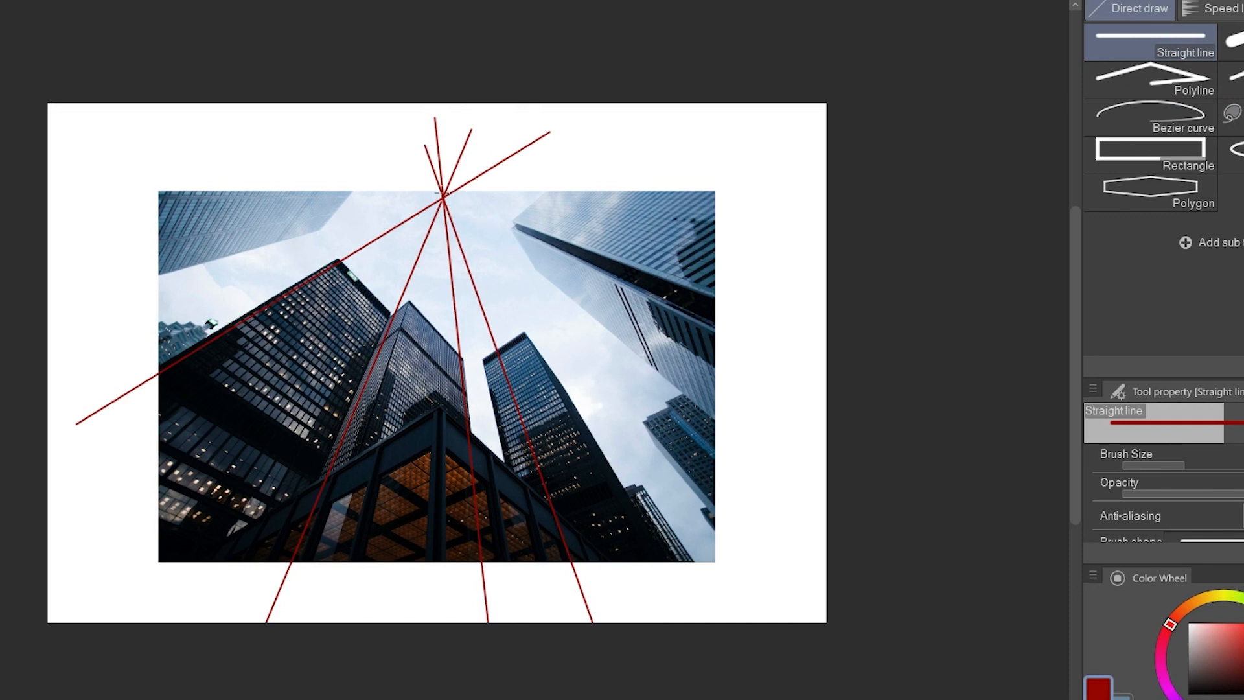
pyautogui.moveTo(553, 316); pyautogui.dragTo(807, 497)
# Draw straight red lines along the rooflines of the central tower and the front building, extending past the photo's edges.
pyautogui.moveTo(409, 301)
pyautogui.mouseDown()
pyautogui.moveTo(91, 508)
pyautogui.moveTo(19, 616)
pyautogui.moveTo(61, 581)
pyautogui.mouseUp()
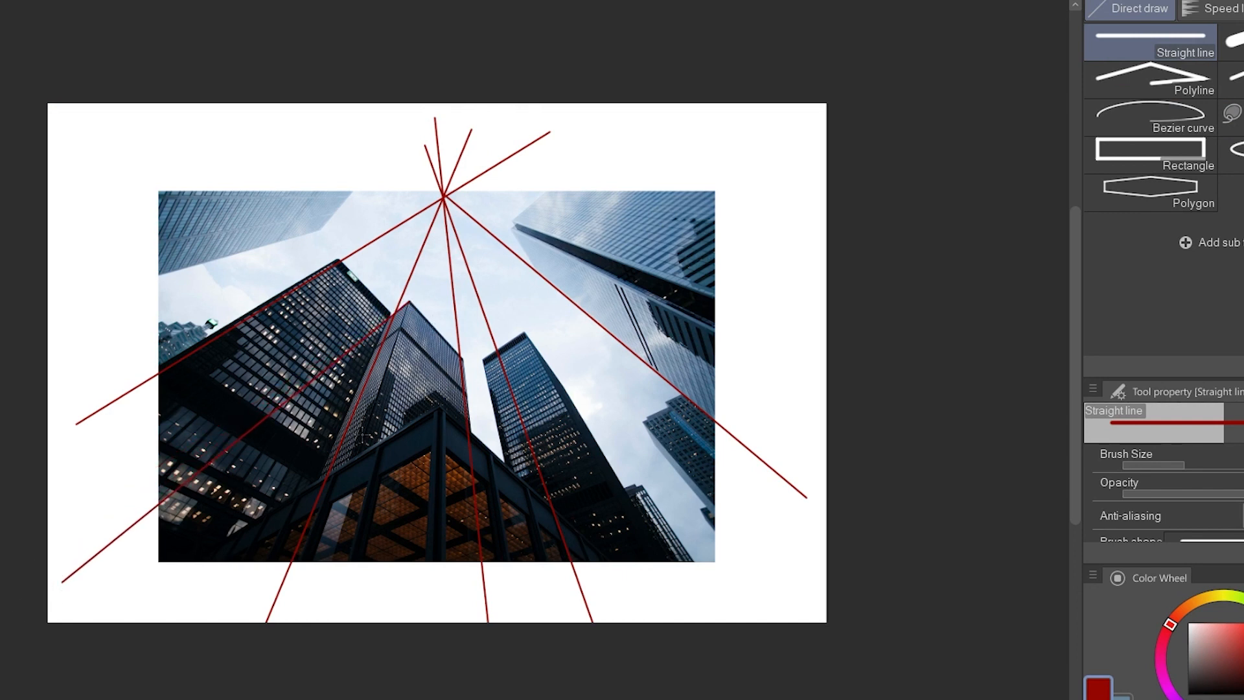
pyautogui.moveTo(407, 301)
pyautogui.mouseDown()
pyautogui.moveTo(680, 533)
pyautogui.moveTo(813, 623)
pyautogui.moveTo(718, 615)
pyautogui.mouseUp()
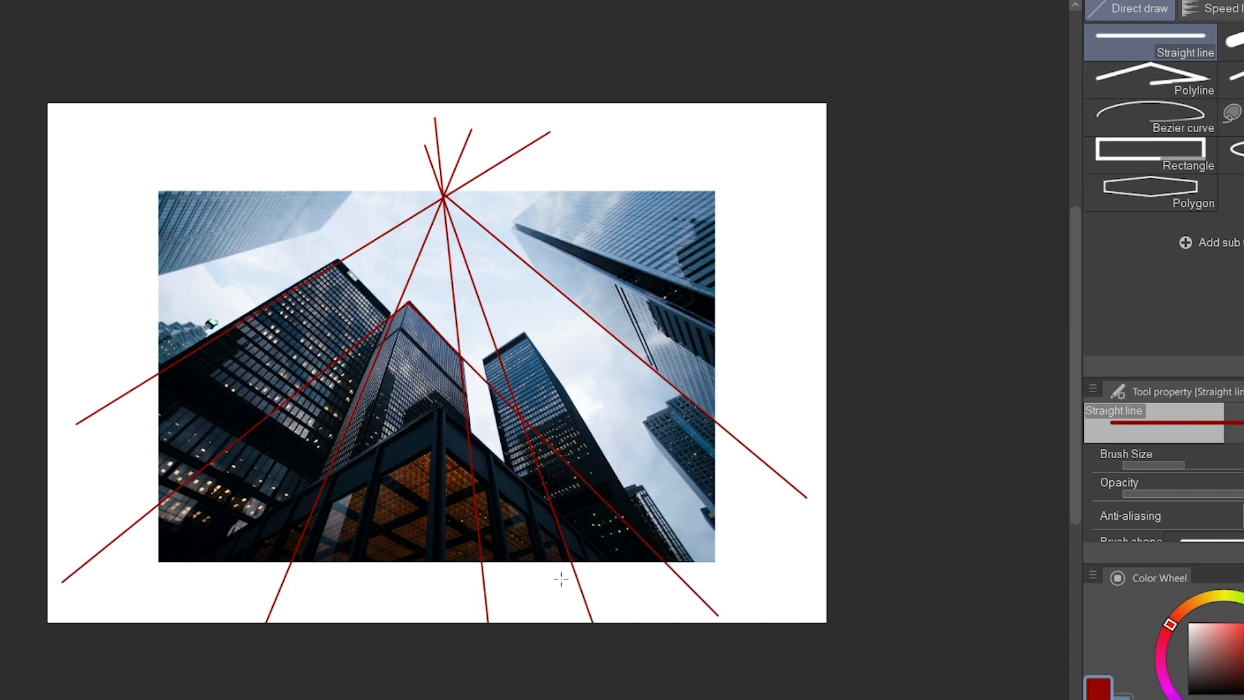
pyautogui.moveTo(434, 404); pyautogui.dragTo(727, 620)
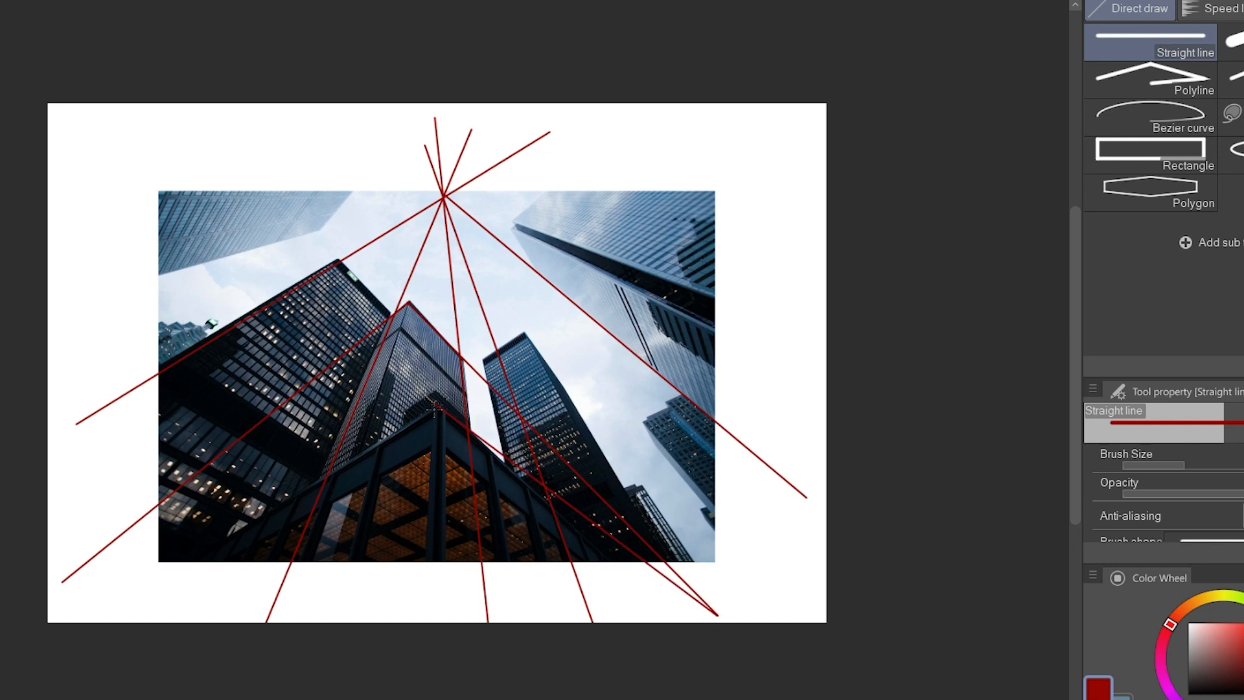
pyautogui.moveTo(262, 496); pyautogui.dragTo(85, 614)
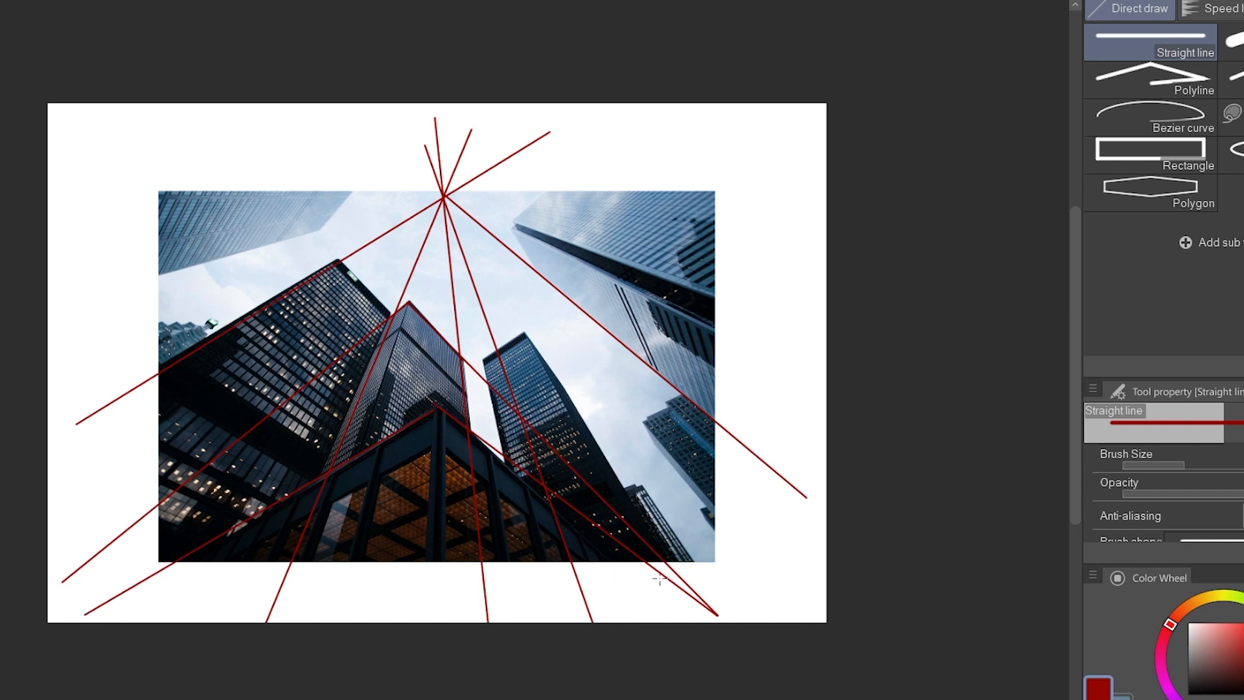
# Scale down the skyscraper photo with its guide lines and centre it on the canvas.
pyautogui.hotkey('ctrl', 't')
pyautogui.moveTo(812, 633); pyautogui.dragTo(581, 474)
pyautogui.moveTo(505, 398); pyautogui.dragTo(638, 453)
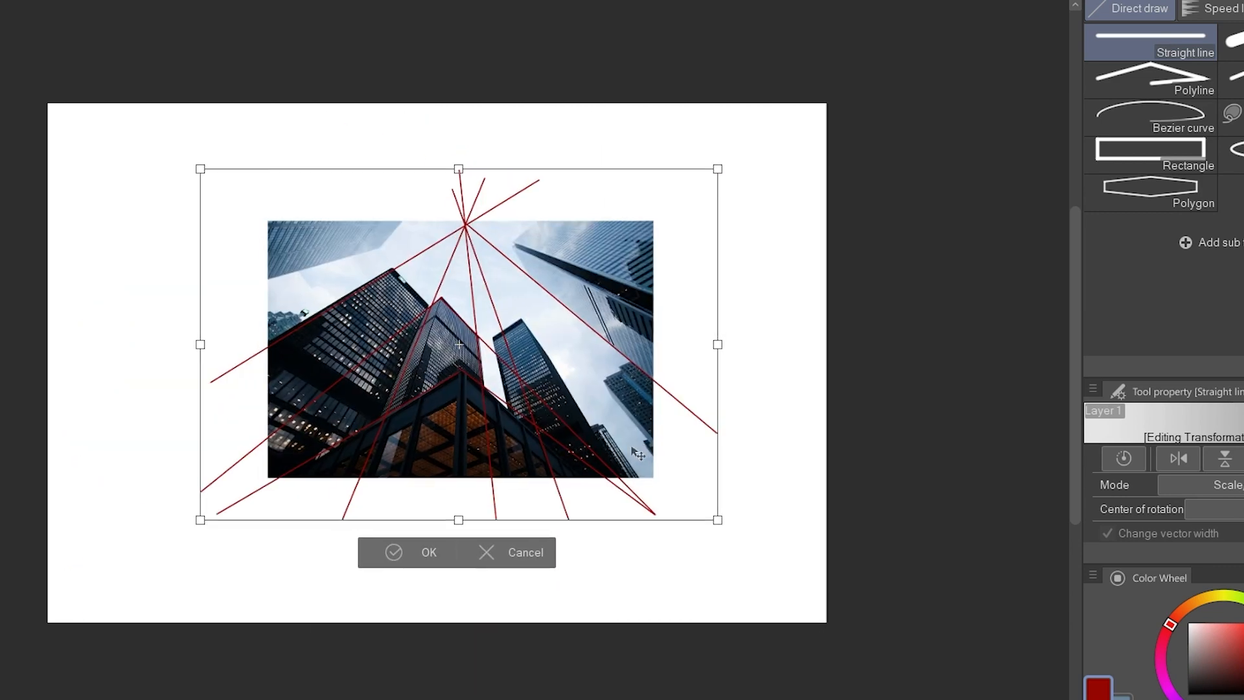
pyautogui.click(402, 552)
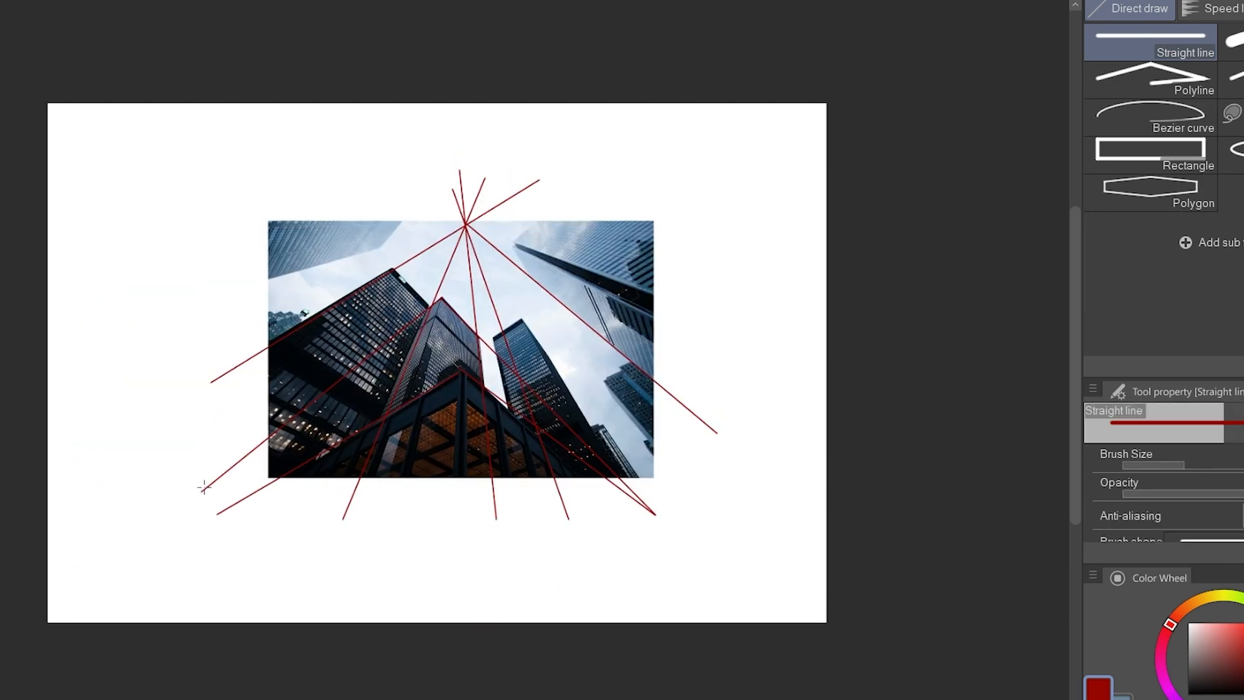
# Extend the receding roofline guides beyond the lower-left side of the skyscraper photo.
pyautogui.moveTo(107, 582); pyautogui.dragTo(93, 572)
pyautogui.hotkey('ctrl', 'z')
pyautogui.moveTo(174, 524); pyautogui.dragTo(93, 577)
pyautogui.moveTo(219, 518); pyautogui.dragTo(38, 615)
pyautogui.moveTo(38, 615); pyautogui.dragTo(38, 615)
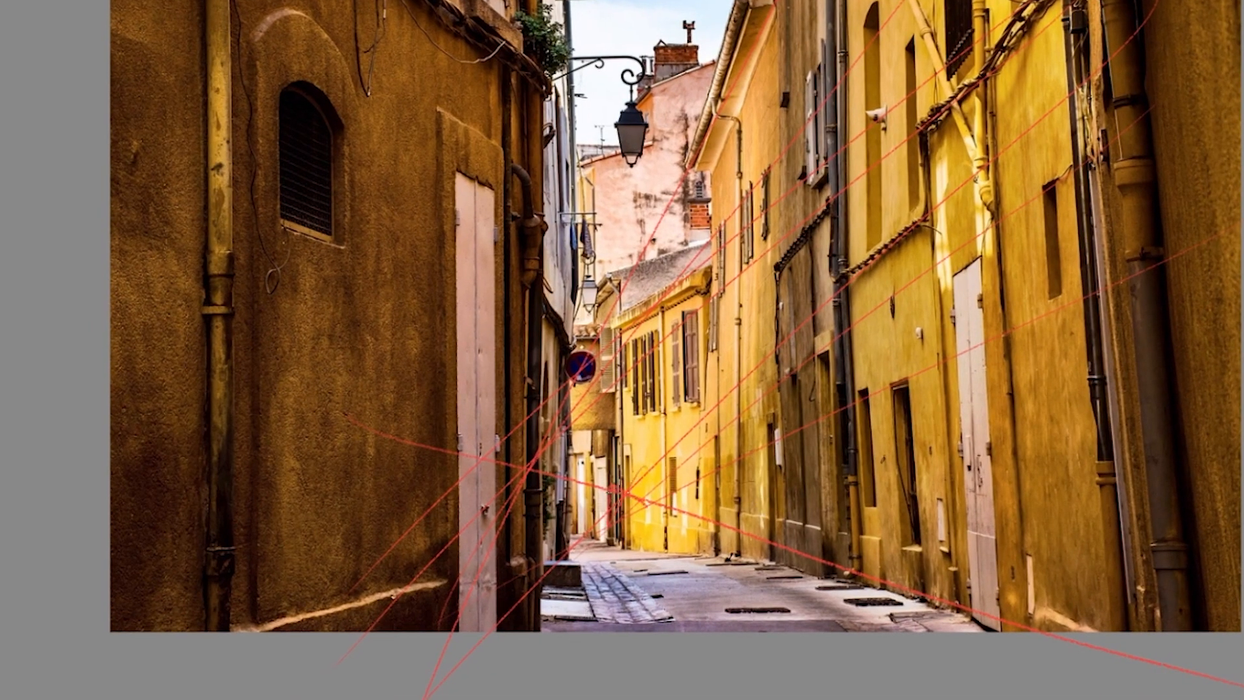
# Sketch red guide lines along the alley photo's receding edges toward the vanishing point at the alley's end.
pyautogui.moveTo(974, 272)
pyautogui.mouseDown()
pyautogui.moveTo(946, 273)
pyautogui.moveTo(982, 274)
pyautogui.mouseUp()
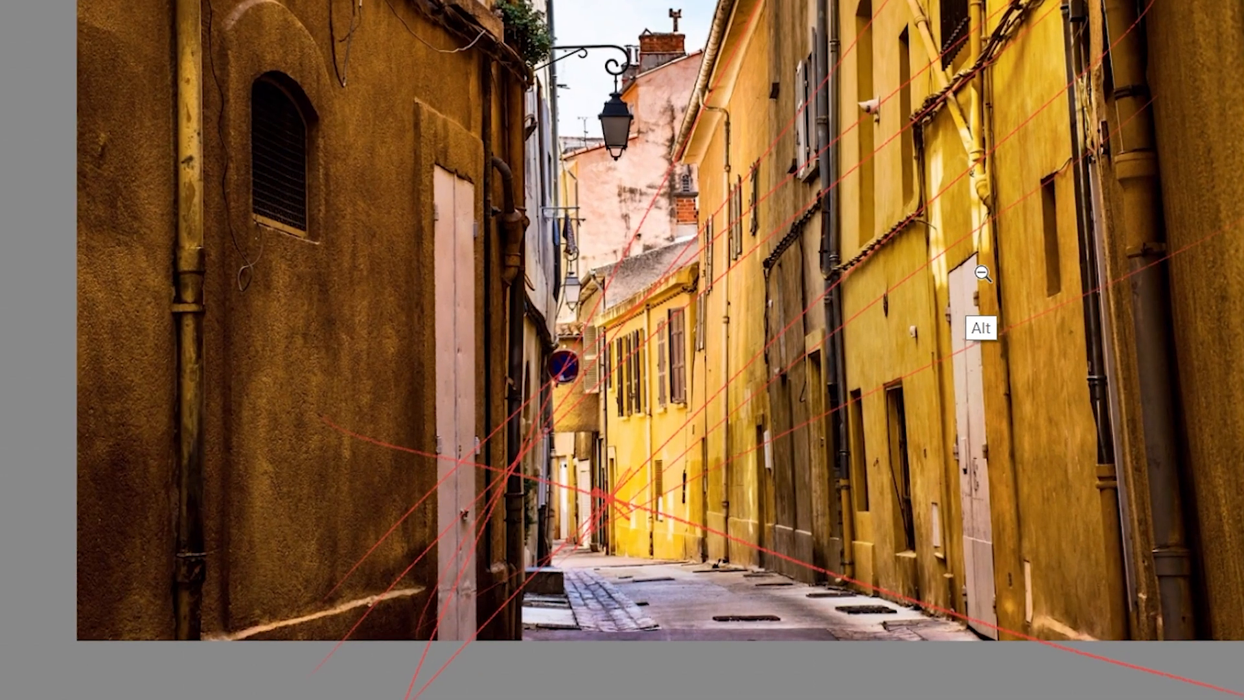
pyautogui.moveTo(820, 102); pyautogui.dragTo(825, 132)
pyautogui.moveTo(718, 3); pyautogui.dragTo(558, 626)
pyautogui.moveTo(735, 208); pyautogui.dragTo(811, 110)
pyautogui.hotkey('ctrl', 'z')
pyautogui.moveTo(772, 61); pyautogui.dragTo(624, 632)
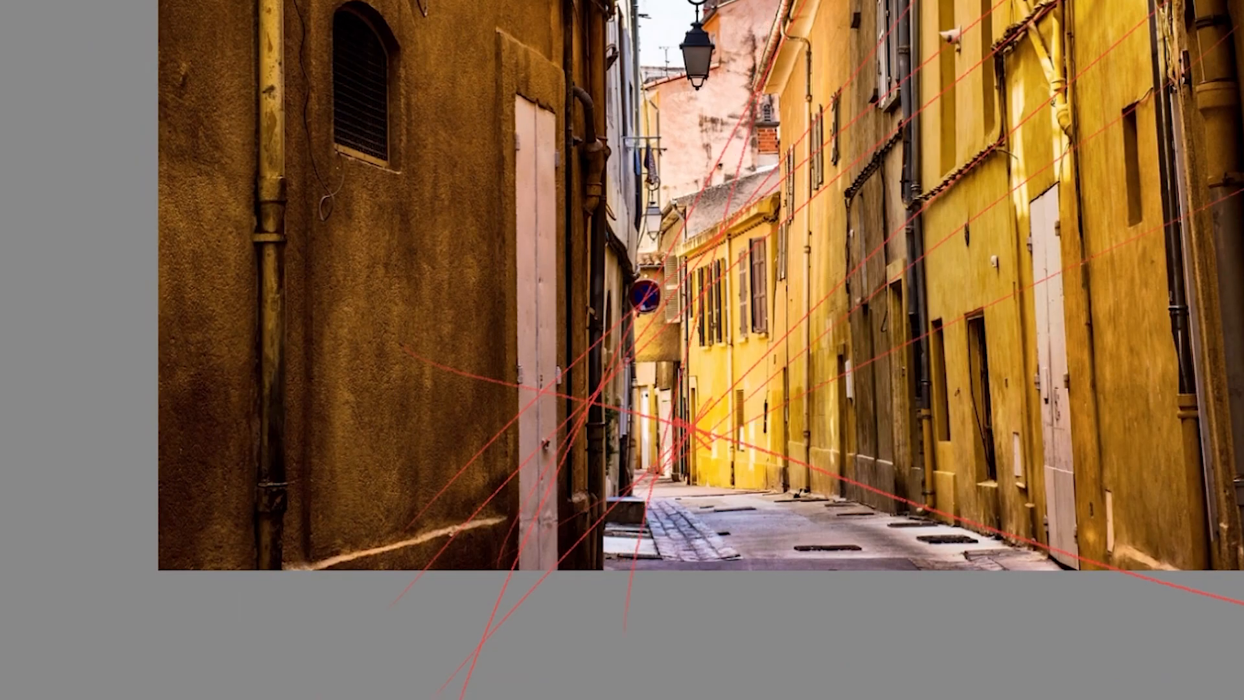
# Circle the convergence point at the alley's end and label it as the first vanishing point.
pyautogui.moveTo(677, 374); pyautogui.dragTo(725, 447)
pyautogui.moveTo(843, 402); pyautogui.dragTo(806, 403)
pyautogui.moveTo(897, 414)
pyautogui.mouseDown()
pyautogui.moveTo(800, 406)
pyautogui.moveTo(846, 393)
pyautogui.mouseUp()
pyautogui.moveTo(846, 394); pyautogui.dragTo(717, 442)
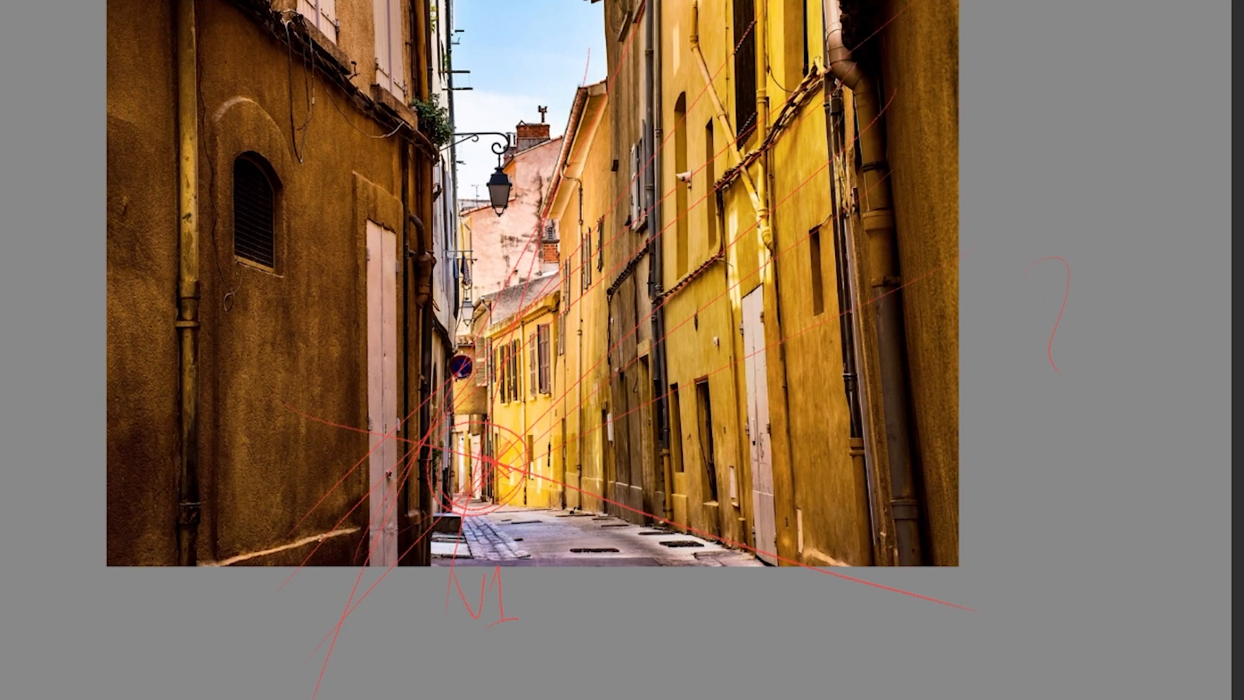
# Sketch red guide lines along the roofline and upper wall of the alley's left building, running across to the right wall.
pyautogui.moveTo(288, 36); pyautogui.dragTo(1017, 505)
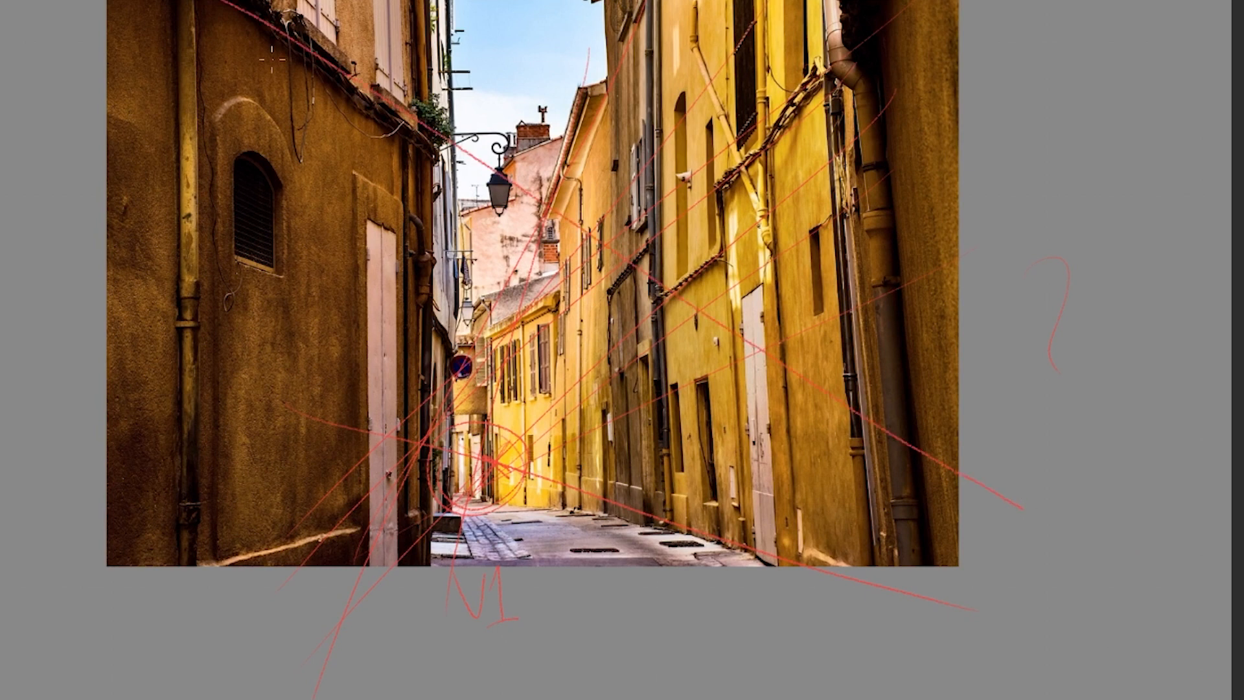
pyautogui.hotkey('ctrl', 'z')
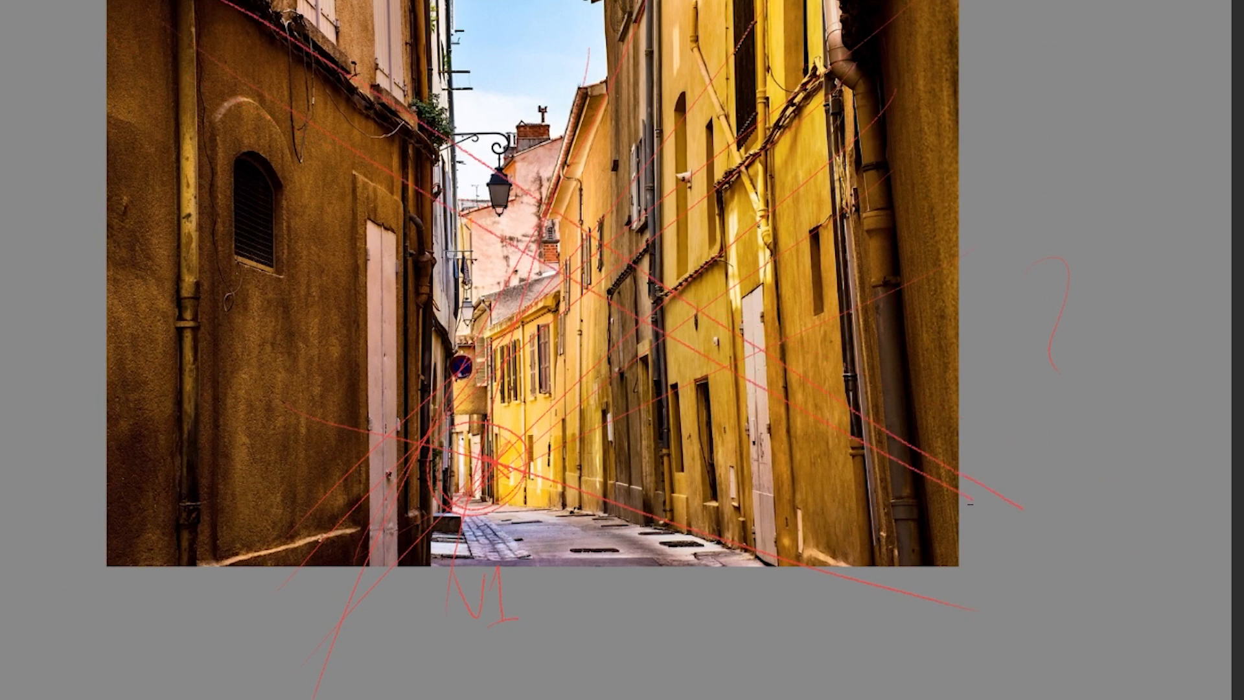
pyautogui.moveTo(117, 47); pyautogui.dragTo(1039, 546)
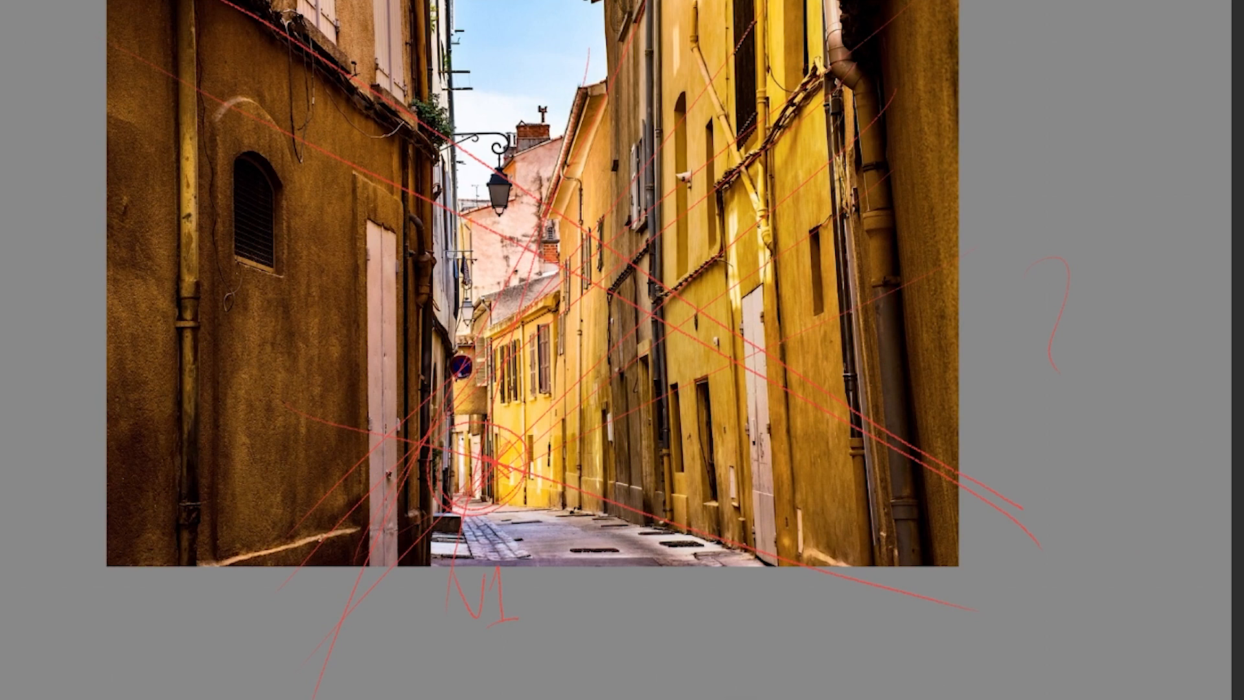
pyautogui.hotkey('ctrl', 'z')
pyautogui.moveTo(244, 0); pyautogui.dragTo(1017, 511)
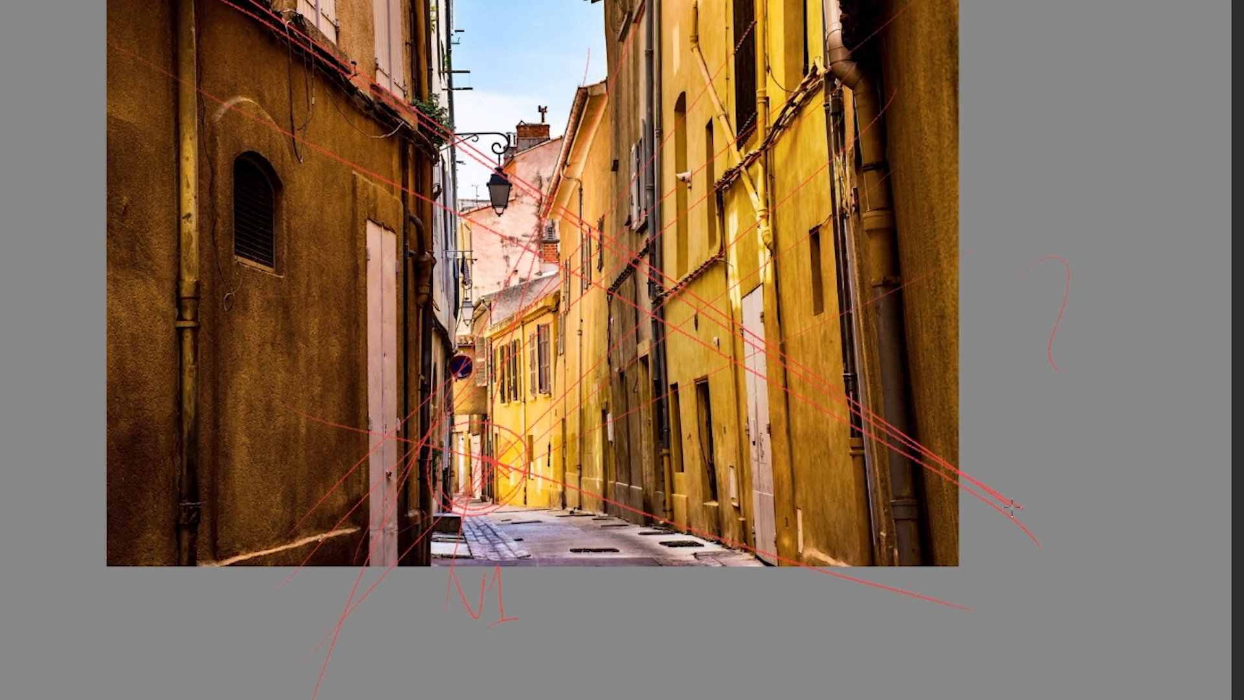
# Sketch a lower guide line from the left building's wall through the second convergence point near the alley's right wall.
pyautogui.moveTo(52, 572)
pyautogui.mouseDown()
pyautogui.moveTo(1121, 476)
pyautogui.moveTo(1179, 402)
pyautogui.mouseUp()
pyautogui.hotkey('ctrl', 'z')
pyautogui.moveTo(30, 633)
pyautogui.mouseDown()
pyautogui.moveTo(218, 571)
pyautogui.moveTo(1145, 410)
pyautogui.moveTo(1152, 325)
pyautogui.moveTo(1130, 296)
pyautogui.moveTo(1083, 517)
pyautogui.moveTo(1035, 495)
pyautogui.mouseUp()
pyautogui.hotkey('ctrl', 'z')
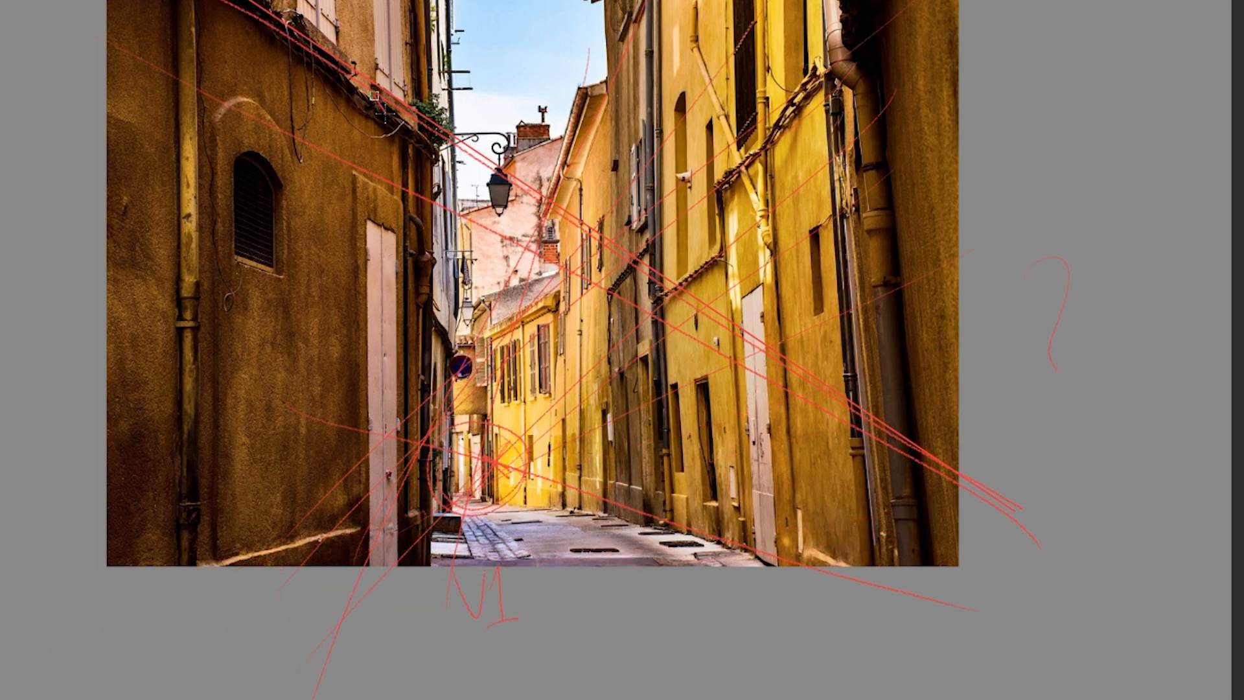
pyautogui.moveTo(197, 254); pyautogui.dragTo(1182, 528)
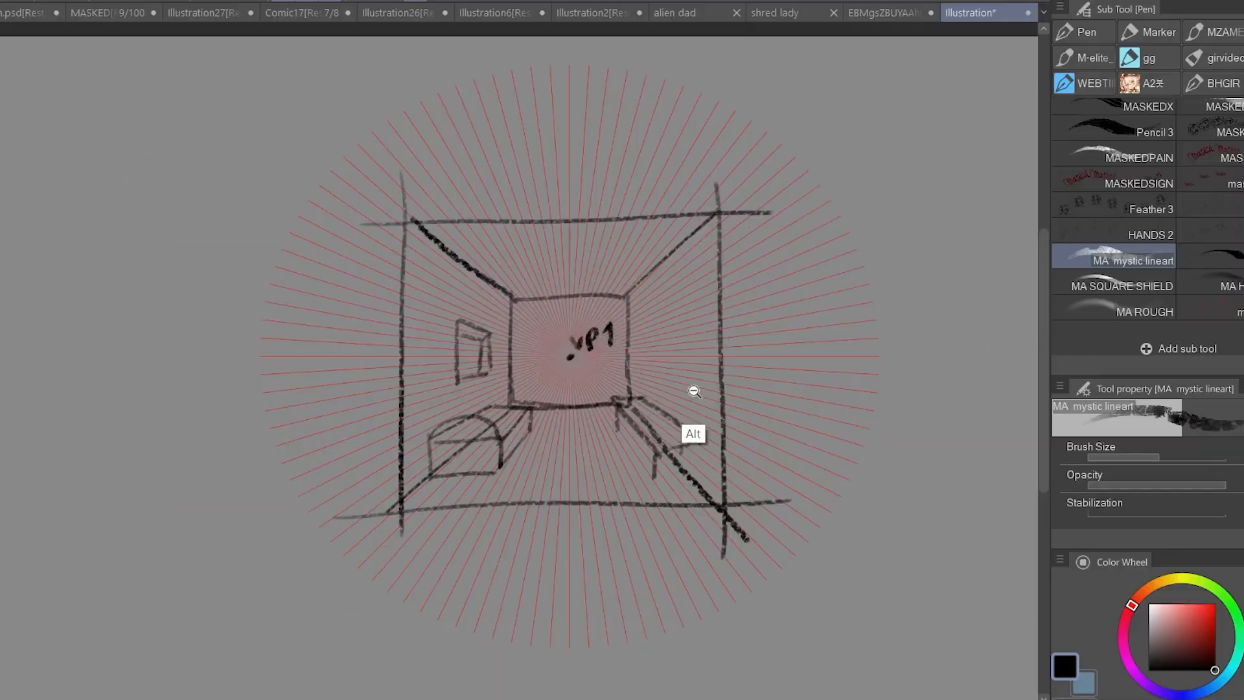
pyautogui.scroll(-3, 694, 391)
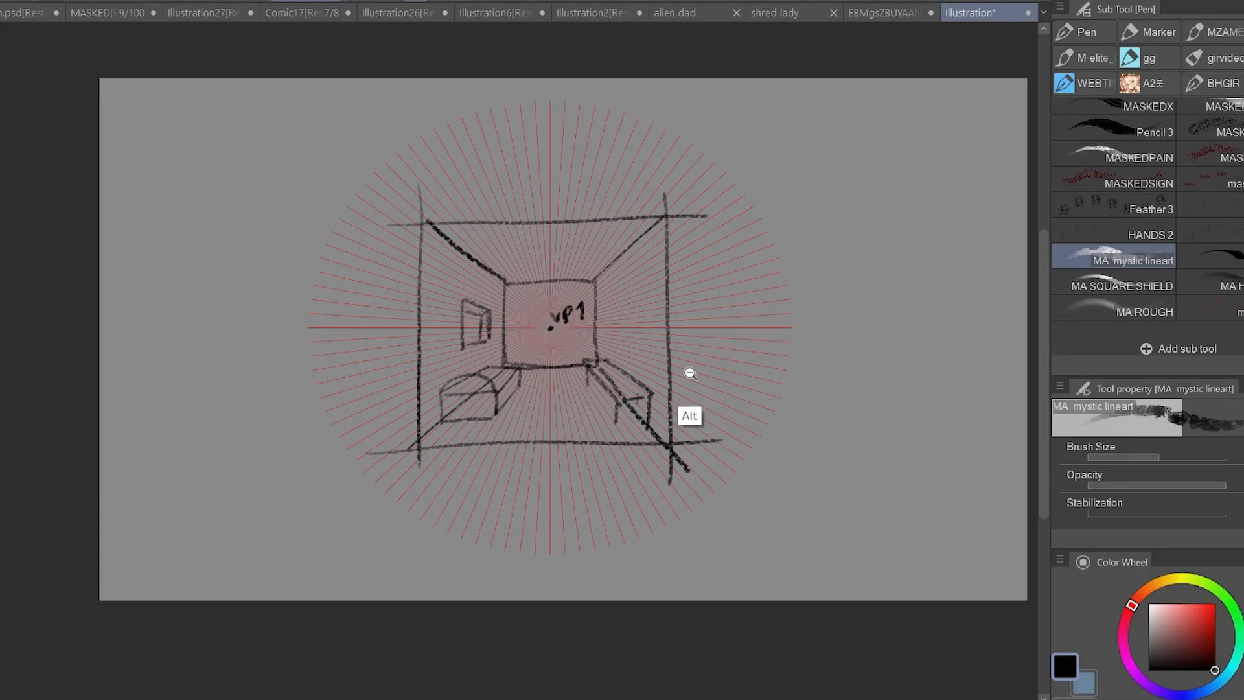
pyautogui.scroll(4, 690, 373)
pyautogui.scroll(-1, 536, 421)
pyautogui.scroll(-2, 725, 333)
pyautogui.moveTo(703, 380); pyautogui.dragTo(542, 387)
pyautogui.moveTo(734, 250)
pyautogui.mouseDown()
pyautogui.moveTo(774, 255)
pyautogui.moveTo(818, 231)
pyautogui.mouseUp()
pyautogui.scroll(-1, 818, 232)
pyautogui.moveTo(590, 194)
pyautogui.mouseDown()
pyautogui.moveTo(623, 208)
pyautogui.moveTo(673, 194)
pyautogui.mouseUp()
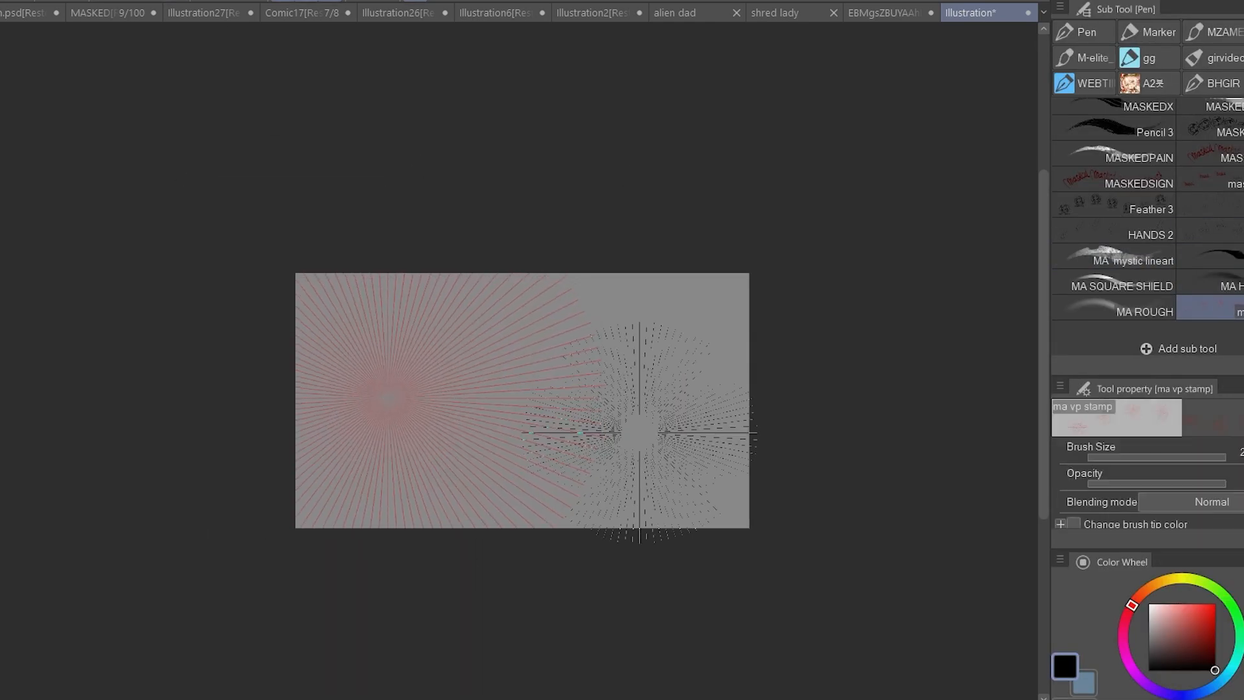
# Add a second red radial vanishing-point grid on the right half of the canvas, level with the first.
pyautogui.hotkey('ctrl', 'v')
pyautogui.moveTo(418, 407); pyautogui.dragTo(687, 424)
pyautogui.scroll(3, 608, 427)
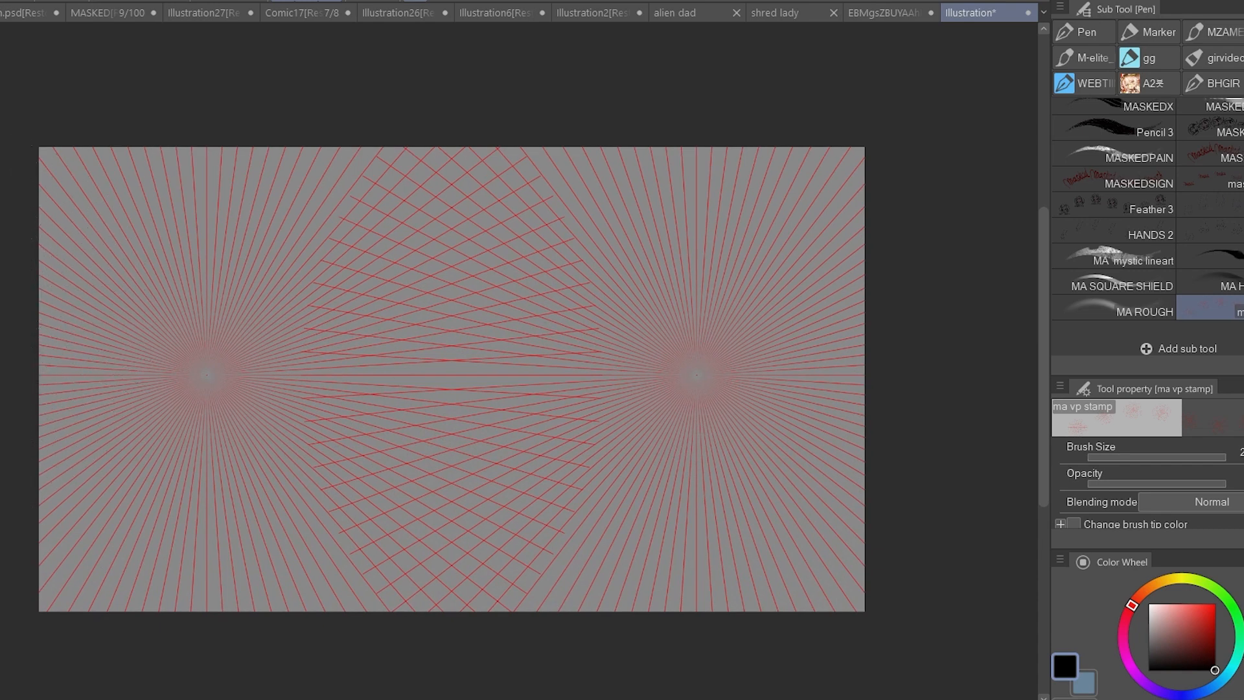
# Draw a straight black horizon line across the whole canvas through both vanishing points.
pyautogui.press('u')
pyautogui.moveTo(19, 395); pyautogui.dragTo(552, 388)
pyautogui.hotkey('ctrl', 'z')
pyautogui.moveTo(205, 376); pyautogui.dragTo(911, 381)
pyautogui.hotkey('ctrl', 'z')
pyautogui.moveTo(17, 379); pyautogui.dragTo(913, 372)
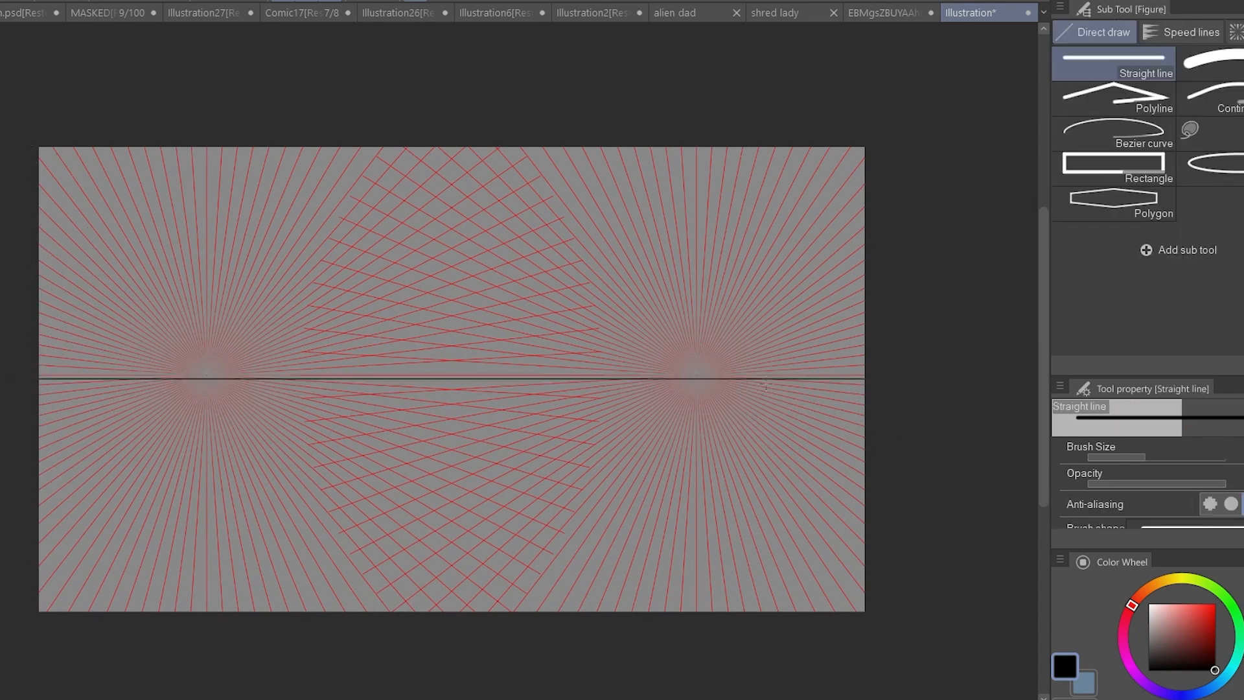
# Sketch a two-point perspective box between the vanishing points with the MA mystic lineart brush, following the grid lines.
pyautogui.scroll(-2, 679, 421)
pyautogui.press('p')
pyautogui.click(1112, 188)
pyautogui.scroll(3, 426, 391)
pyautogui.click(1112, 291)
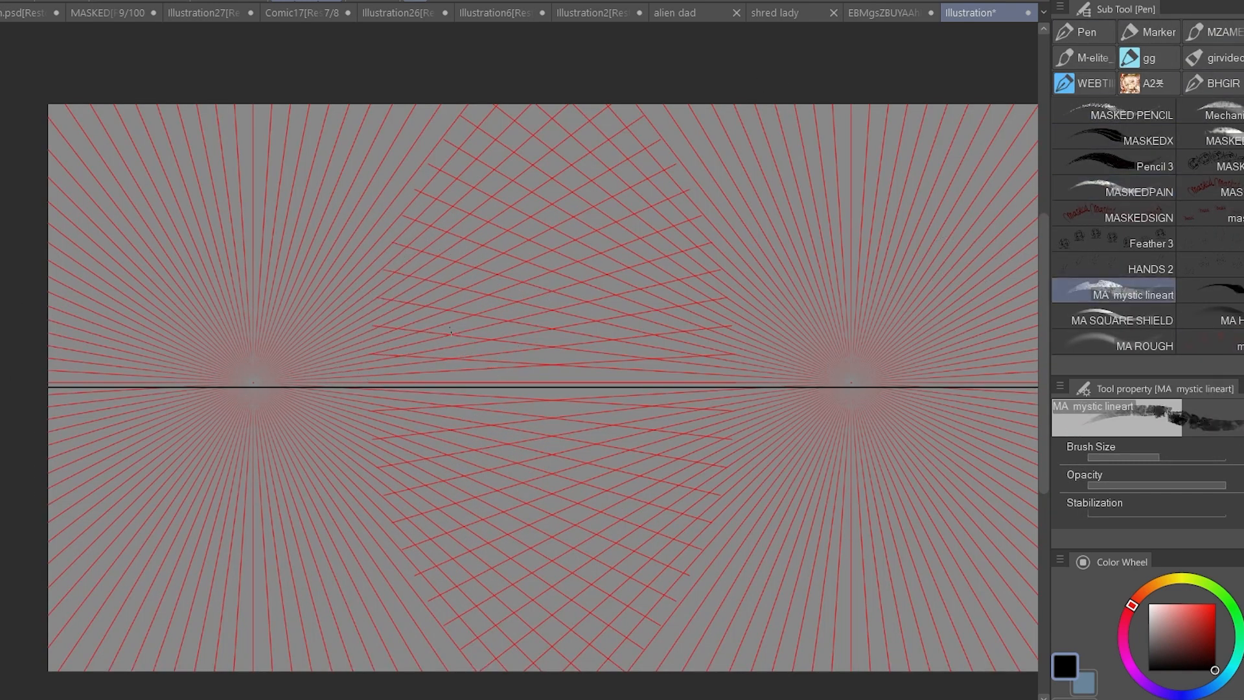
pyautogui.moveTo(394, 270); pyautogui.dragTo(396, 397)
pyautogui.hotkey('ctrl', 'z')
pyautogui.moveTo(511, 369)
pyautogui.mouseDown()
pyautogui.moveTo(402, 292)
pyautogui.moveTo(364, 428)
pyautogui.moveTo(514, 476)
pyautogui.mouseUp()
pyautogui.moveTo(364, 428); pyautogui.dragTo(512, 494)
pyautogui.moveTo(507, 209)
pyautogui.mouseDown()
pyautogui.moveTo(692, 297)
pyautogui.moveTo(686, 465)
pyautogui.mouseUp()
pyautogui.moveTo(505, 210); pyautogui.dragTo(510, 497)
pyautogui.moveTo(511, 500); pyautogui.dragTo(707, 437)
# Sketch a smaller raised block above the box's roofline and darken the box's front corner edge.
pyautogui.scroll(-1, 858, 433)
pyautogui.moveTo(461, 213); pyautogui.dragTo(465, 274)
pyautogui.moveTo(455, 219)
pyautogui.mouseDown()
pyautogui.moveTo(549, 149)
pyautogui.moveTo(538, 146)
pyautogui.mouseUp()
pyautogui.hotkey('ctrl', 'z')
pyautogui.moveTo(537, 147)
pyautogui.mouseDown()
pyautogui.moveTo(538, 222)
pyautogui.moveTo(654, 206)
pyautogui.mouseUp()
pyautogui.moveTo(653, 206); pyautogui.dragTo(654, 233)
pyautogui.scroll(-1, 798, 406)
pyautogui.scroll(2, 920, 418)
pyautogui.moveTo(510, 193); pyautogui.dragTo(510, 438)
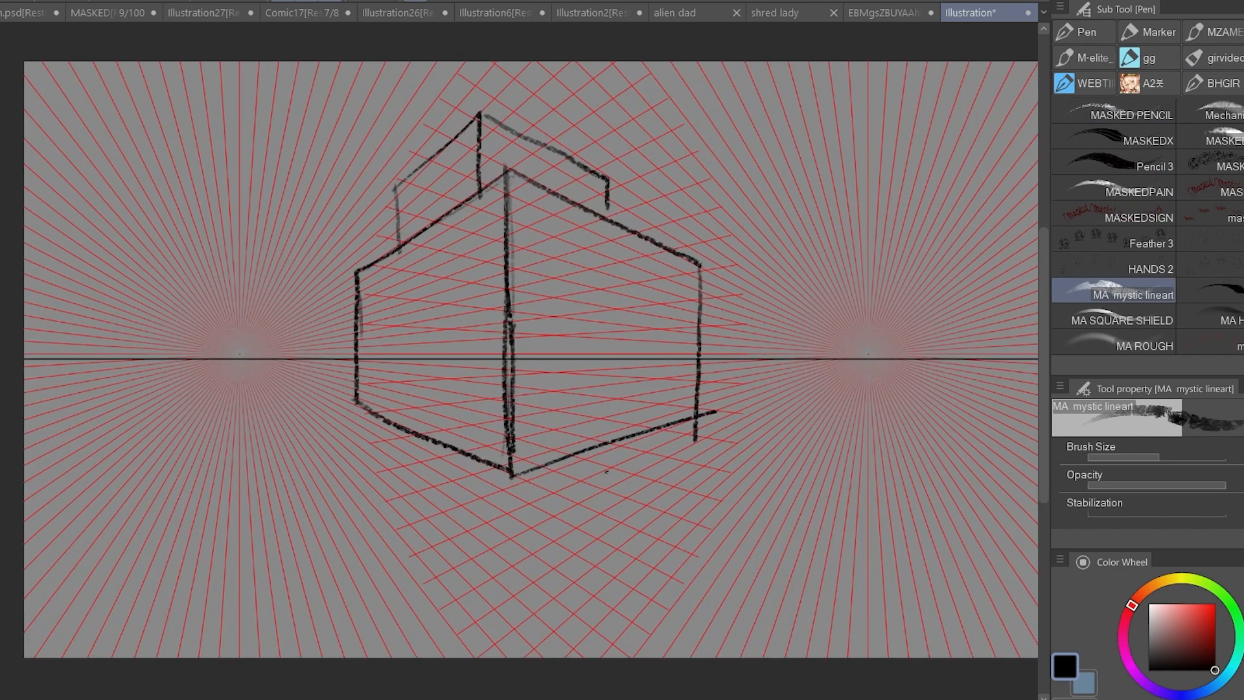
# Sketch an overhanging roof edge along the house's left facade and the first lines of a canopy below it.
pyautogui.scroll(1, 397, 243)
pyautogui.moveTo(398, 233); pyautogui.dragTo(316, 281)
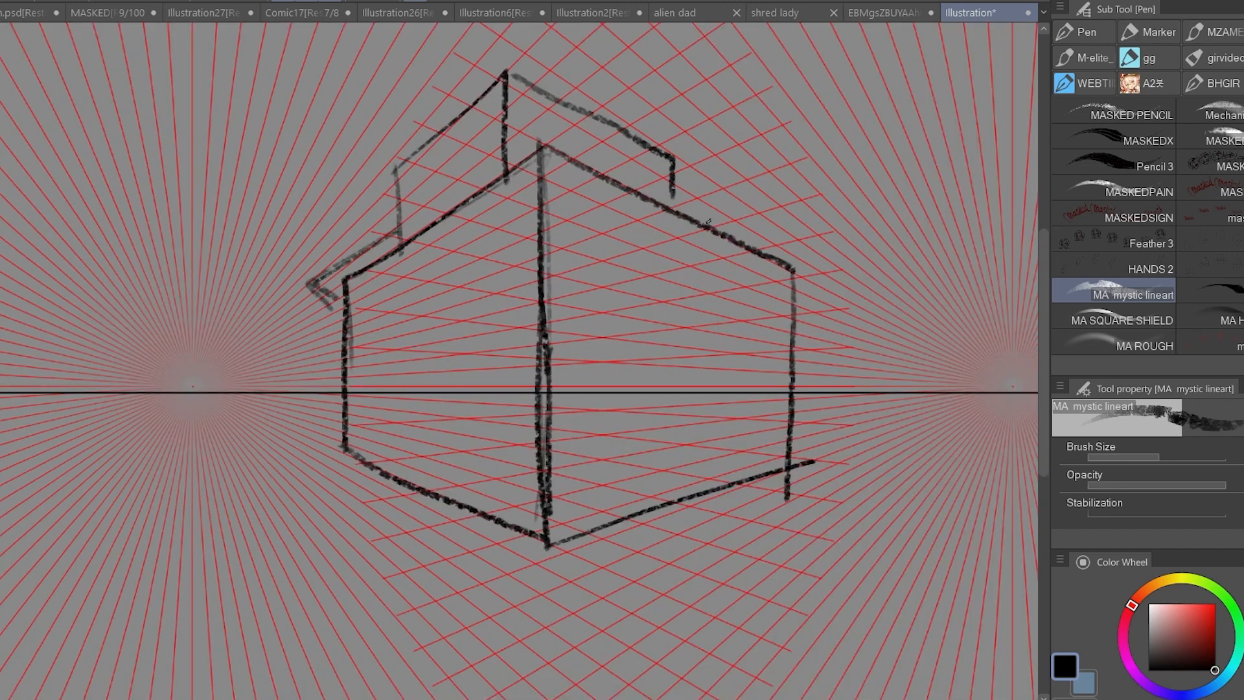
pyautogui.moveTo(369, 243); pyautogui.dragTo(554, 126)
pyautogui.moveTo(308, 358); pyautogui.dragTo(468, 368)
pyautogui.moveTo(381, 320); pyautogui.dragTo(498, 315)
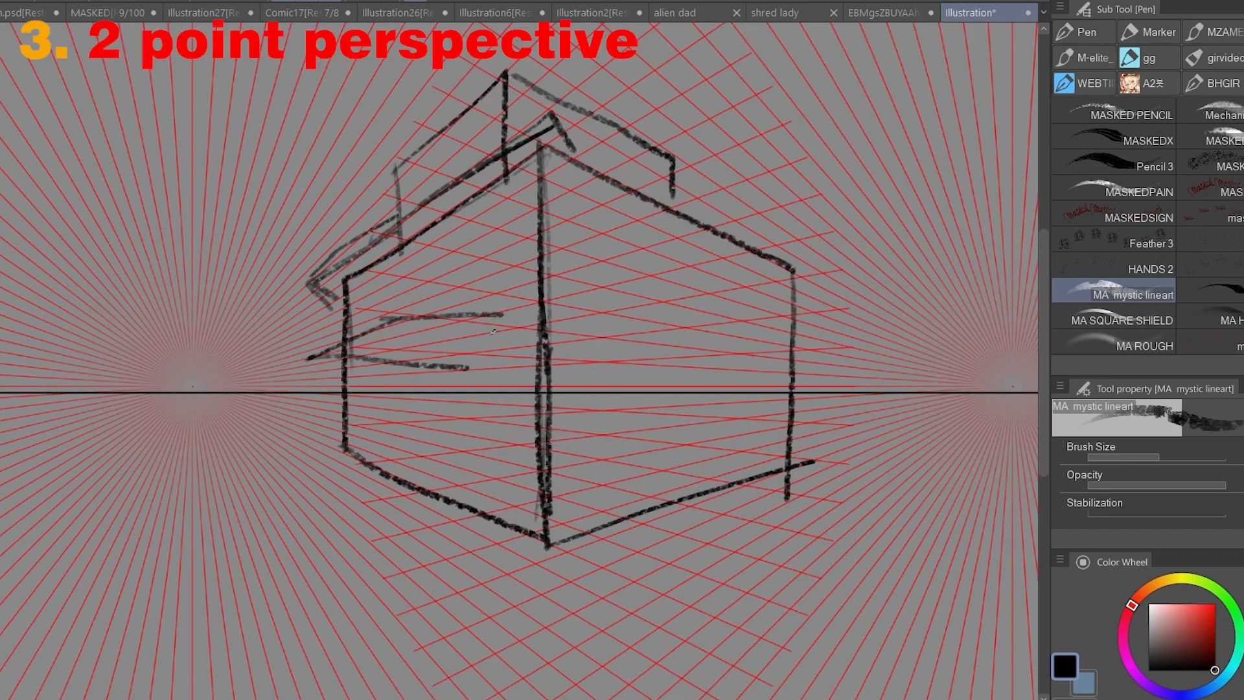
# Sketch the porch posts and raised base beneath the canopy on the house's left facade.
pyautogui.moveTo(393, 363)
pyautogui.mouseDown()
pyautogui.moveTo(515, 318)
pyautogui.moveTo(396, 520)
pyautogui.mouseUp()
pyautogui.moveTo(322, 366)
pyautogui.mouseDown()
pyautogui.moveTo(322, 513)
pyautogui.moveTo(371, 597)
pyautogui.mouseUp()
pyautogui.scroll(1, 652, 405)
pyautogui.moveTo(282, 502); pyautogui.dragTo(381, 602)
pyautogui.moveTo(303, 461)
pyautogui.mouseDown()
pyautogui.moveTo(379, 510)
pyautogui.moveTo(359, 458)
pyautogui.mouseUp()
pyautogui.moveTo(355, 459)
pyautogui.mouseDown()
pyautogui.moveTo(444, 522)
pyautogui.moveTo(432, 594)
pyautogui.mouseUp()
# Sketch a standing figure on the porch, the canopy's slanted edge and a doorway beside the front corner.
pyautogui.moveTo(426, 399); pyautogui.dragTo(414, 494)
pyautogui.moveTo(433, 422); pyautogui.dragTo(444, 565)
pyautogui.moveTo(389, 353); pyautogui.dragTo(503, 296)
pyautogui.moveTo(487, 374); pyautogui.dragTo(492, 524)
pyautogui.moveTo(482, 372); pyautogui.dragTo(537, 531)
# Sketch windows on the house's two visible facades, following the perspective grid.
pyautogui.scroll(-1, 674, 406)
pyautogui.moveTo(581, 261); pyautogui.dragTo(584, 340)
pyautogui.moveTo(582, 258)
pyautogui.mouseDown()
pyautogui.moveTo(619, 254)
pyautogui.moveTo(602, 325)
pyautogui.mouseUp()
pyautogui.hotkey('ctrl', 'z')
pyautogui.moveTo(583, 259)
pyautogui.mouseDown()
pyautogui.moveTo(624, 358)
pyautogui.moveTo(587, 358)
pyautogui.mouseUp()
pyautogui.moveTo(496, 225); pyautogui.dragTo(497, 297)
pyautogui.moveTo(497, 225)
pyautogui.mouseDown()
pyautogui.moveTo(530, 293)
pyautogui.moveTo(448, 329)
pyautogui.mouseUp()
# Sketch the street and sidewalk edges around the house, running to the left and right vanishing points.
pyautogui.scroll(-3, 530, 259)
pyautogui.scroll(5, 531, 267)
pyautogui.scroll(-4, 449, 328)
pyautogui.moveTo(622, 363); pyautogui.dragTo(525, 324)
pyautogui.moveTo(667, 394); pyautogui.dragTo(292, 553)
pyautogui.moveTo(840, 323); pyautogui.dragTo(310, 565)
pyautogui.moveTo(836, 328); pyautogui.dragTo(329, 682)
pyautogui.moveTo(825, 356); pyautogui.dragTo(391, 653)
pyautogui.moveTo(43, 336); pyautogui.dragTo(237, 575)
pyautogui.moveTo(34, 337); pyautogui.dragTo(239, 685)
pyautogui.moveTo(421, 579); pyautogui.dragTo(531, 572)
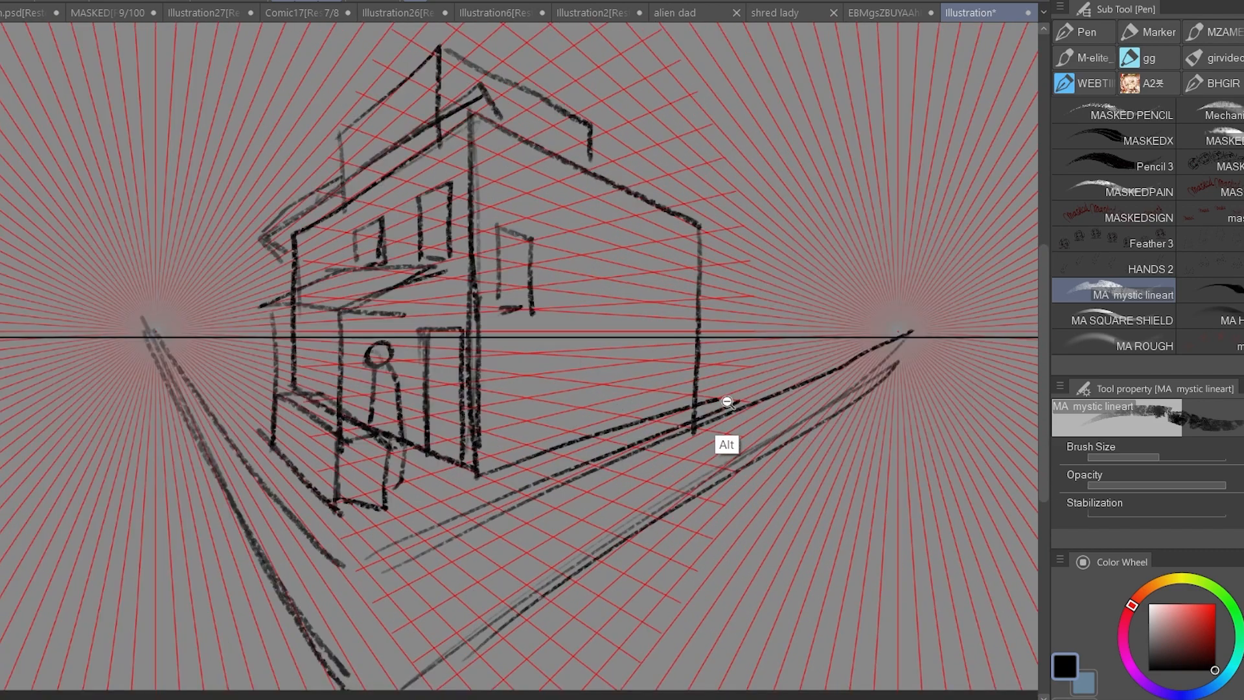
pyautogui.scroll(-2, 652, 445)
pyautogui.scroll(3, 652, 444)
pyautogui.moveTo(701, 228)
pyautogui.mouseDown()
pyautogui.moveTo(722, 181)
pyautogui.moveTo(736, 220)
pyautogui.mouseUp()
pyautogui.moveTo(737, 206); pyautogui.dragTo(783, 211)
pyautogui.scroll(-3, 714, 276)
pyautogui.moveTo(398, 218)
pyautogui.mouseDown()
pyautogui.moveTo(376, 271)
pyautogui.moveTo(396, 297)
pyautogui.mouseUp()
pyautogui.hotkey('ctrl', 'z')
pyautogui.hotkey('ctrl', 'z')
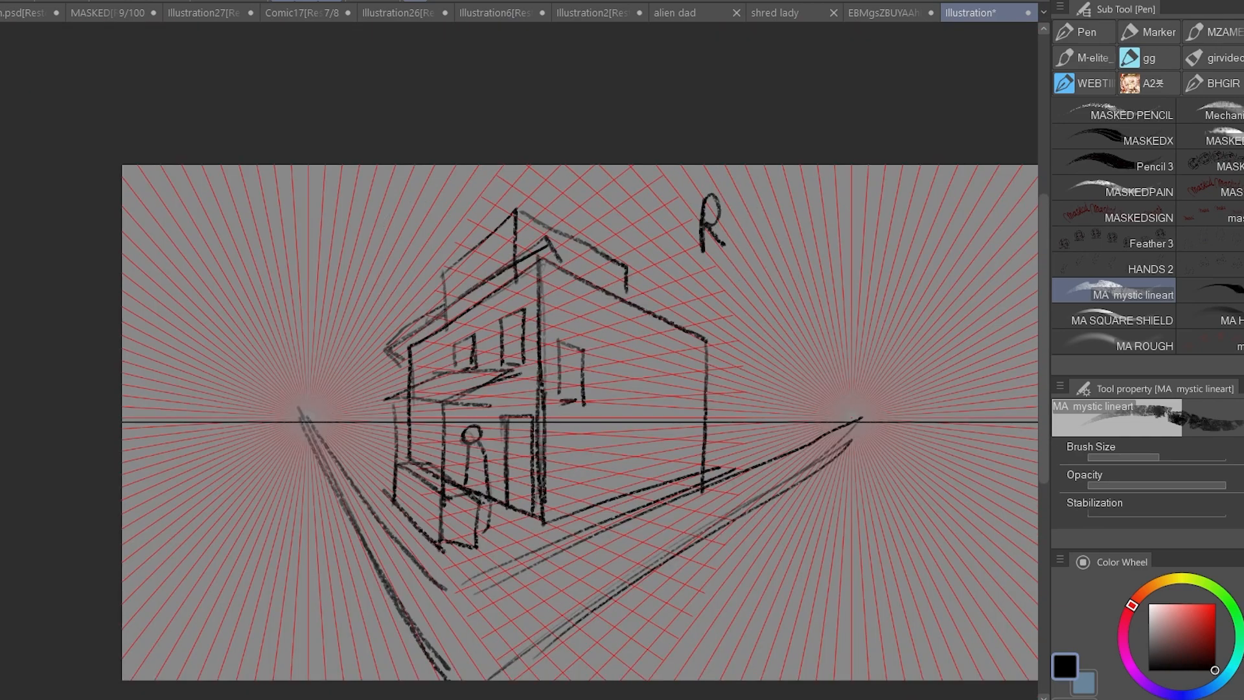
pyautogui.hotkey('ctrl', 'z')
# Fill in the porch figure as a dark silhouette with its head just below the horizon line.
pyautogui.moveTo(740, 496); pyautogui.dragTo(744, 337)
pyautogui.moveTo(505, 309); pyautogui.dragTo(532, 310)
pyautogui.moveTo(467, 260)
pyautogui.mouseDown()
pyautogui.moveTo(463, 316)
pyautogui.moveTo(476, 309)
pyautogui.mouseUp()
pyautogui.moveTo(464, 272)
pyautogui.mouseDown()
pyautogui.moveTo(480, 332)
pyautogui.moveTo(499, 337)
pyautogui.mouseUp()
pyautogui.moveTo(484, 336); pyautogui.dragTo(483, 390)
pyautogui.moveTo(462, 316); pyautogui.dragTo(482, 375)
pyautogui.moveTo(506, 299)
pyautogui.mouseDown()
pyautogui.moveTo(469, 303)
pyautogui.moveTo(511, 361)
pyautogui.moveTo(627, 401)
pyautogui.mouseUp()
# Sketch a dark standing figure and a smaller companion on the street near the left vanishing point.
pyautogui.moveTo(336, 283); pyautogui.dragTo(346, 310)
pyautogui.moveTo(336, 310); pyautogui.dragTo(333, 377)
pyautogui.moveTo(345, 317)
pyautogui.mouseDown()
pyautogui.moveTo(354, 381)
pyautogui.moveTo(364, 353)
pyautogui.moveTo(277, 485)
pyautogui.moveTo(324, 415)
pyautogui.mouseUp()
pyautogui.moveTo(408, 347)
pyautogui.mouseDown()
pyautogui.moveTo(414, 336)
pyautogui.moveTo(429, 369)
pyautogui.mouseUp()
pyautogui.moveTo(389, 317); pyautogui.dragTo(395, 378)
pyautogui.moveTo(371, 363); pyautogui.dragTo(396, 304)
pyautogui.scroll(-3, 392, 297)
pyautogui.scroll(4, 342, 288)
pyautogui.moveTo(365, 264); pyautogui.dragTo(392, 297)
# Add tiny distant figures around the left vanishing point with their heads on the horizon line.
pyautogui.scroll(-3, 373, 289)
pyautogui.scroll(5, 368, 287)
pyautogui.scroll(-3, 419, 303)
pyautogui.scroll(3, 328, 277)
pyautogui.moveTo(317, 257); pyautogui.dragTo(317, 306)
pyautogui.hotkey('ctrl', 'z')
pyautogui.moveTo(119, 281)
pyautogui.mouseDown()
pyautogui.moveTo(113, 265)
pyautogui.moveTo(114, 303)
pyautogui.mouseUp()
pyautogui.moveTo(124, 276)
pyautogui.mouseDown()
pyautogui.moveTo(219, 277)
pyautogui.moveTo(166, 280)
pyautogui.mouseUp()
pyautogui.moveTo(599, 362); pyautogui.dragTo(521, 388)
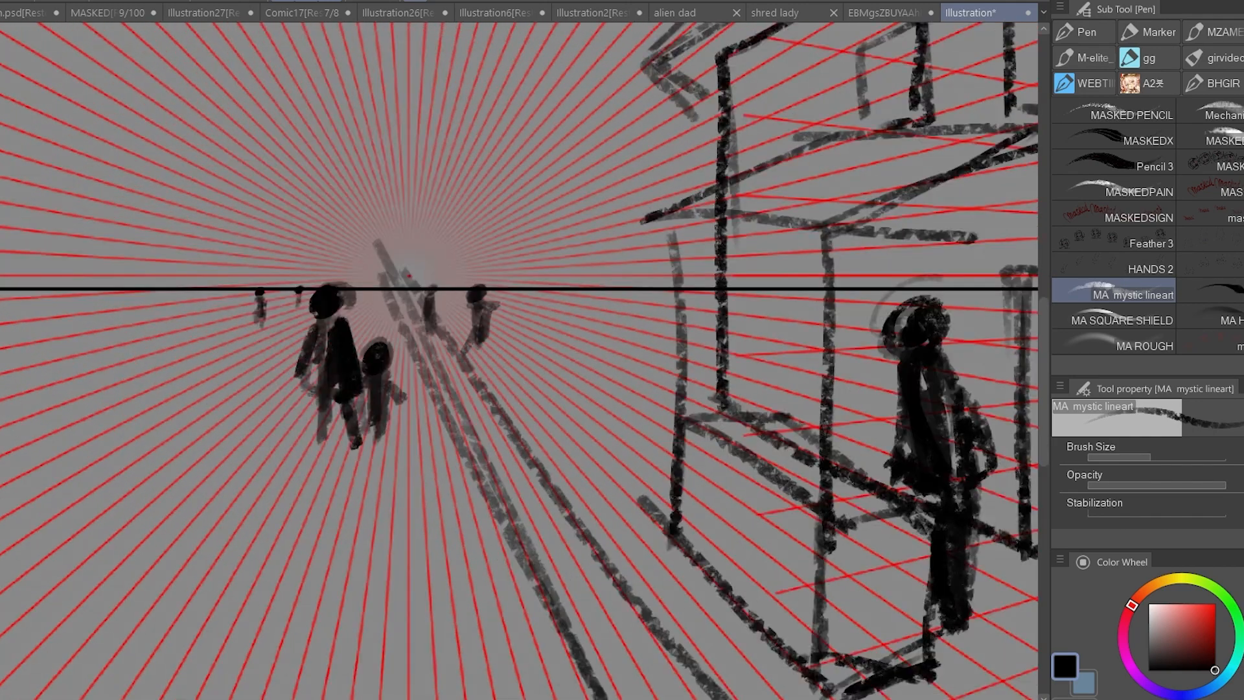
# Draw crossing diagonals on the raised block's left face and sketch a gable peak above their intersection.
pyautogui.scroll(-4, 521, 388)
pyautogui.moveTo(680, 405); pyautogui.dragTo(526, 384)
pyautogui.scroll(-2, 531, 415)
pyautogui.scroll(4, 674, 399)
pyautogui.moveTo(564, 160); pyautogui.dragTo(634, 268)
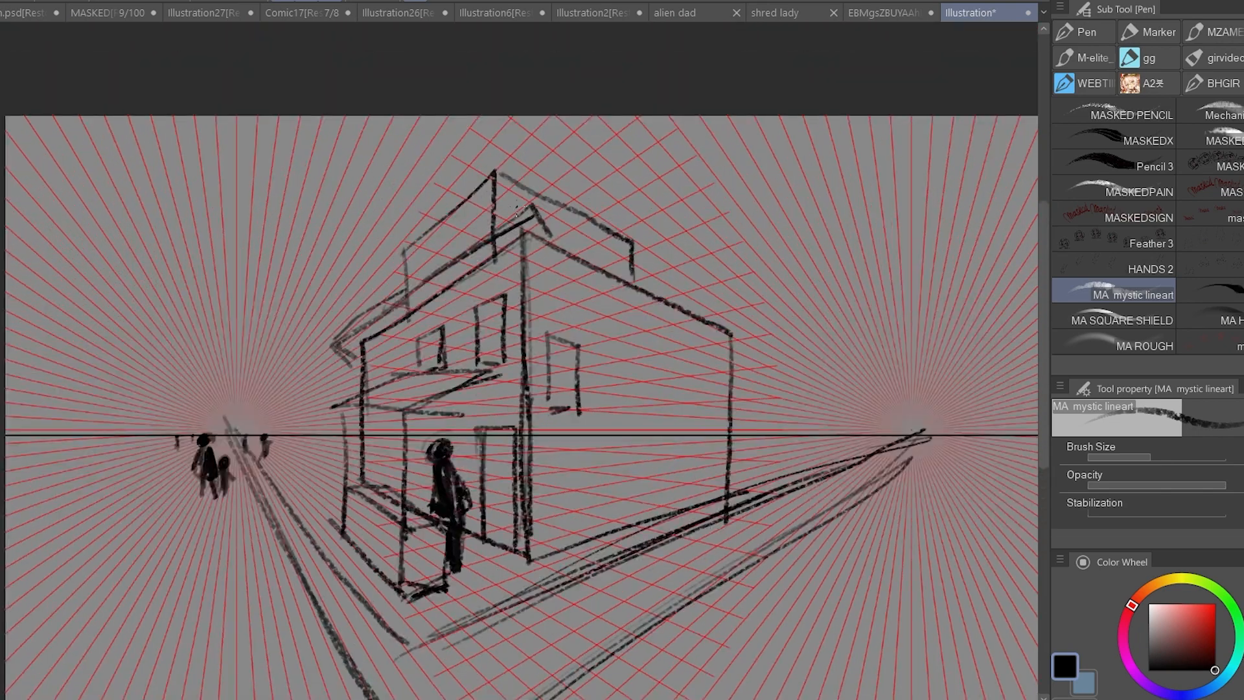
pyautogui.scroll(2, 416, 272)
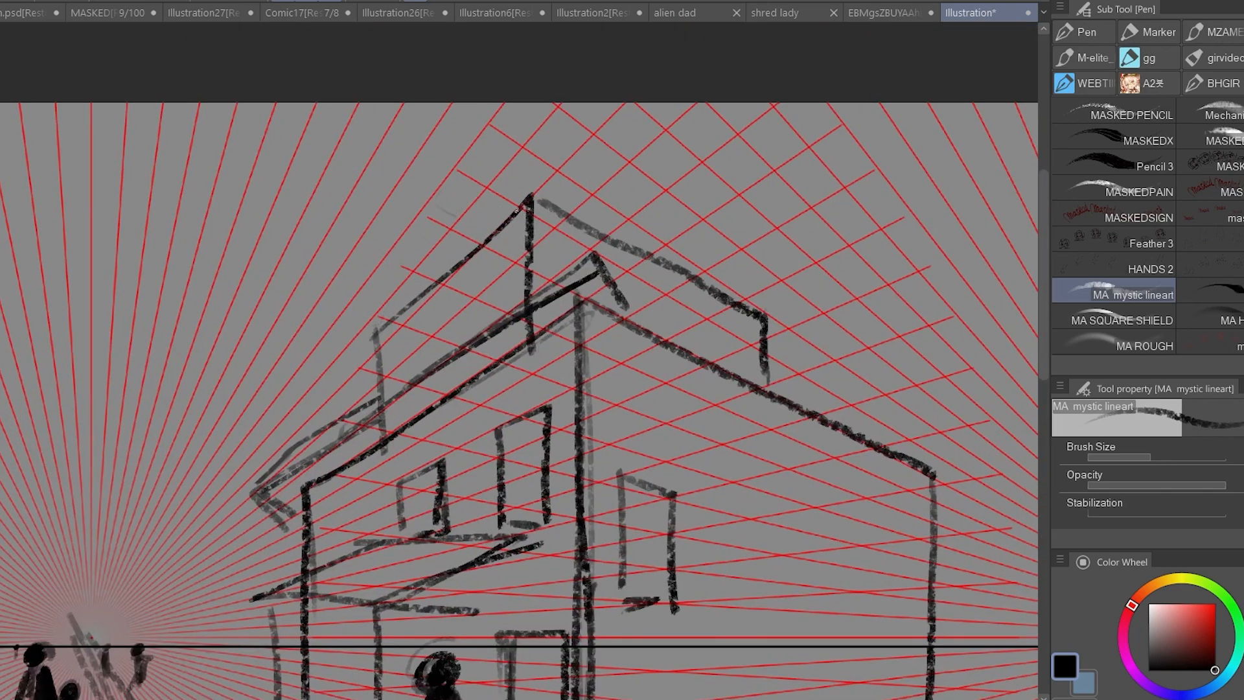
pyautogui.moveTo(528, 206); pyautogui.dragTo(392, 434)
pyautogui.moveTo(373, 332); pyautogui.dragTo(537, 351)
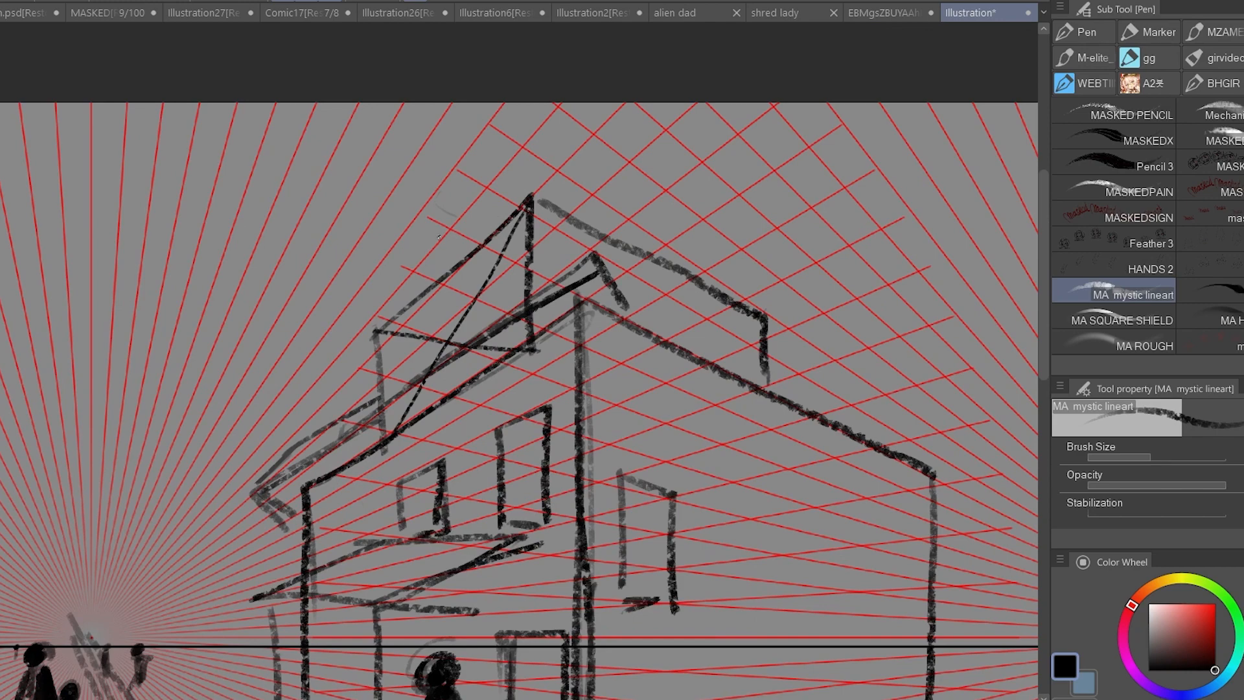
pyautogui.moveTo(392, 298)
pyautogui.mouseDown()
pyautogui.moveTo(531, 202)
pyautogui.moveTo(697, 313)
pyautogui.mouseUp()
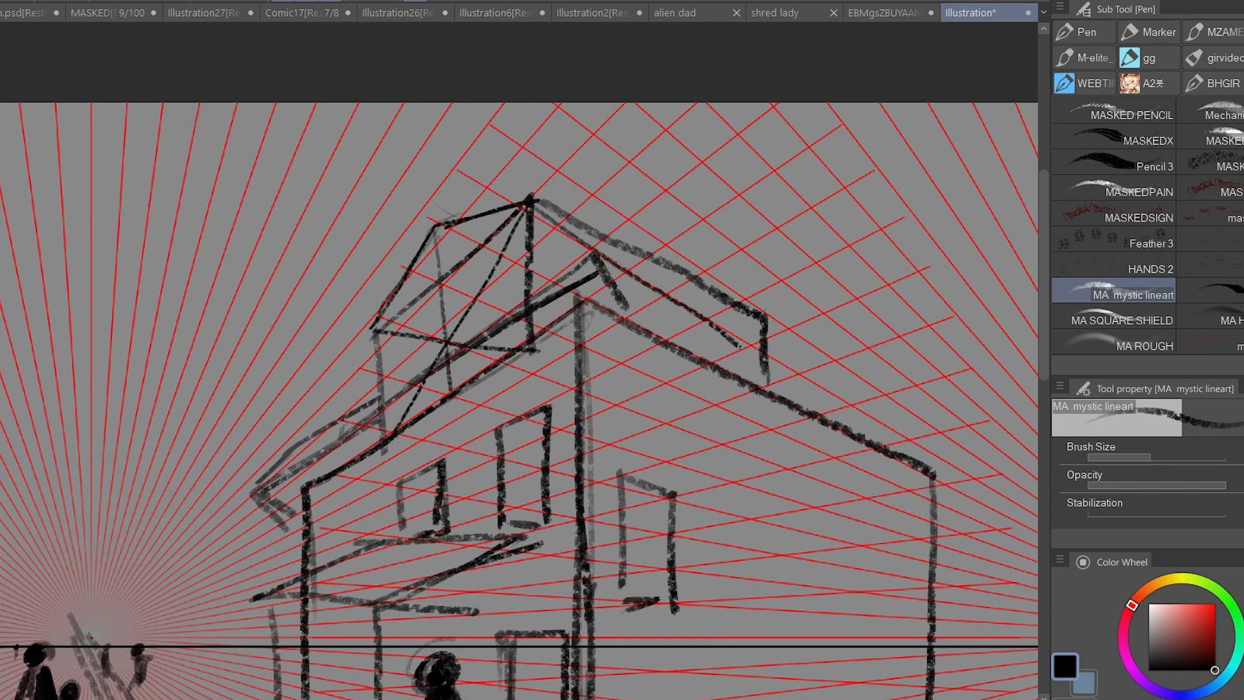
# Draw crossing diagonals and a vertical centre line on the raised block's right face and sketch a gable line from the roof peak.
pyautogui.hotkey('ctrl', 'z')
pyautogui.moveTo(536, 209); pyautogui.dragTo(769, 382)
pyautogui.moveTo(751, 313); pyautogui.dragTo(535, 340)
pyautogui.moveTo(688, 208); pyautogui.dragTo(675, 342)
pyautogui.moveTo(536, 207); pyautogui.dragTo(677, 225)
# Sketch the raised block's right roof slope with its eave end and a small round detail on the side.
pyautogui.moveTo(538, 209)
pyautogui.mouseDown()
pyautogui.moveTo(783, 322)
pyautogui.moveTo(766, 337)
pyautogui.mouseUp()
pyautogui.moveTo(716, 325); pyautogui.dragTo(768, 323)
pyautogui.moveTo(657, 170); pyautogui.dragTo(653, 206)
pyautogui.moveTo(814, 266); pyautogui.dragTo(717, 272)
pyautogui.moveTo(638, 223); pyautogui.dragTo(757, 227)
pyautogui.moveTo(454, 447); pyautogui.dragTo(461, 557)
pyautogui.moveTo(809, 460); pyautogui.dragTo(741, 456)
pyautogui.scroll(3, 850, 495)
# Erase excess construction lines around the raised block on the roof.
pyautogui.press('e')
pyautogui.moveTo(447, 467); pyautogui.dragTo(485, 415)
pyautogui.moveTo(558, 363); pyautogui.dragTo(485, 380)
pyautogui.moveTo(462, 531); pyautogui.dragTo(544, 483)
pyautogui.moveTo(774, 409); pyautogui.dragTo(764, 456)
# Sketch the overhanging eave along the house's right roof slope with the pen.
pyautogui.press('p')
pyautogui.moveTo(719, 429)
pyautogui.mouseDown()
pyautogui.moveTo(809, 479)
pyautogui.moveTo(648, 258)
pyautogui.mouseUp()
pyautogui.keyDown('alt'); pyautogui.click(852, 458); pyautogui.keyUp('alt')
pyautogui.moveTo(530, 254); pyautogui.dragTo(718, 341)
pyautogui.moveTo(539, 286); pyautogui.dragTo(811, 417)
pyautogui.hotkey('ctrl', 'z')
pyautogui.keyDown('alt'); pyautogui.click(708, 352); pyautogui.keyUp('alt')
pyautogui.moveTo(575, 308)
pyautogui.mouseDown()
pyautogui.moveTo(796, 406)
pyautogui.moveTo(726, 402)
pyautogui.mouseUp()
pyautogui.keyDown('alt'); pyautogui.click(748, 396); pyautogui.keyUp('alt')
# Try slanting straight guide lines beside the house with the Straight line tool and undo them.
pyautogui.press('u')
pyautogui.moveTo(170, 258); pyautogui.dragTo(122, 580)
pyautogui.hotkey('ctrl', 'z')
pyautogui.moveTo(205, 381); pyautogui.dragTo(391, 685)
pyautogui.hotkey('ctrl', 'z')
pyautogui.scroll(3, 745, 356)
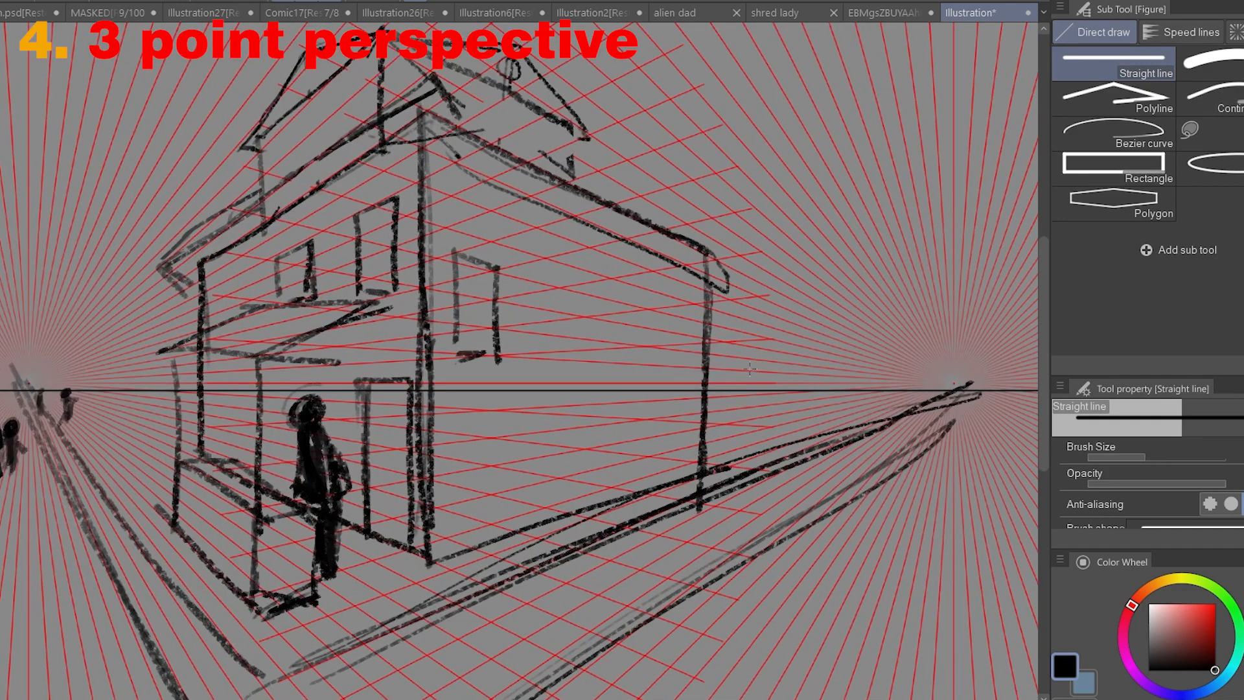
pyautogui.scroll(-3, 749, 369)
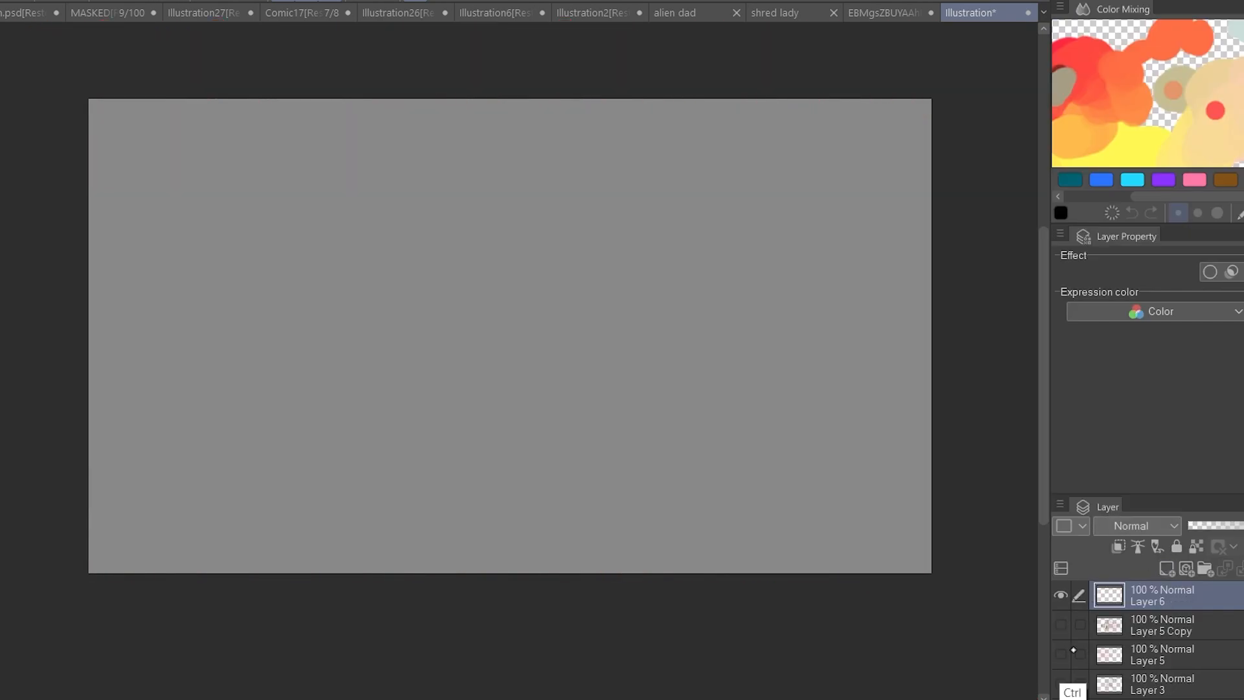
pyautogui.hotkey('ctrl', 'z')
pyautogui.hotkey('ctrl', 'z')
pyautogui.hotkey('ctrl', 'z')
pyautogui.hotkey('ctrl', 'z')
pyautogui.hotkey('ctrl', 'z')
pyautogui.hotkey('ctrl', 'z')
# Clear the unneeded layer, duplicate the radial line burst and move the copy to the right for a second vanishing point.
pyautogui.click(1164, 595)
pyautogui.press('Delete')
pyautogui.moveTo(1127, 601); pyautogui.dragTo(1127, 640)
pyautogui.click(1146, 595)
pyautogui.hotkey('ctrl', 'c')
pyautogui.hotkey('ctrl', 'v')
pyautogui.moveTo(268, 447); pyautogui.dragTo(791, 448)
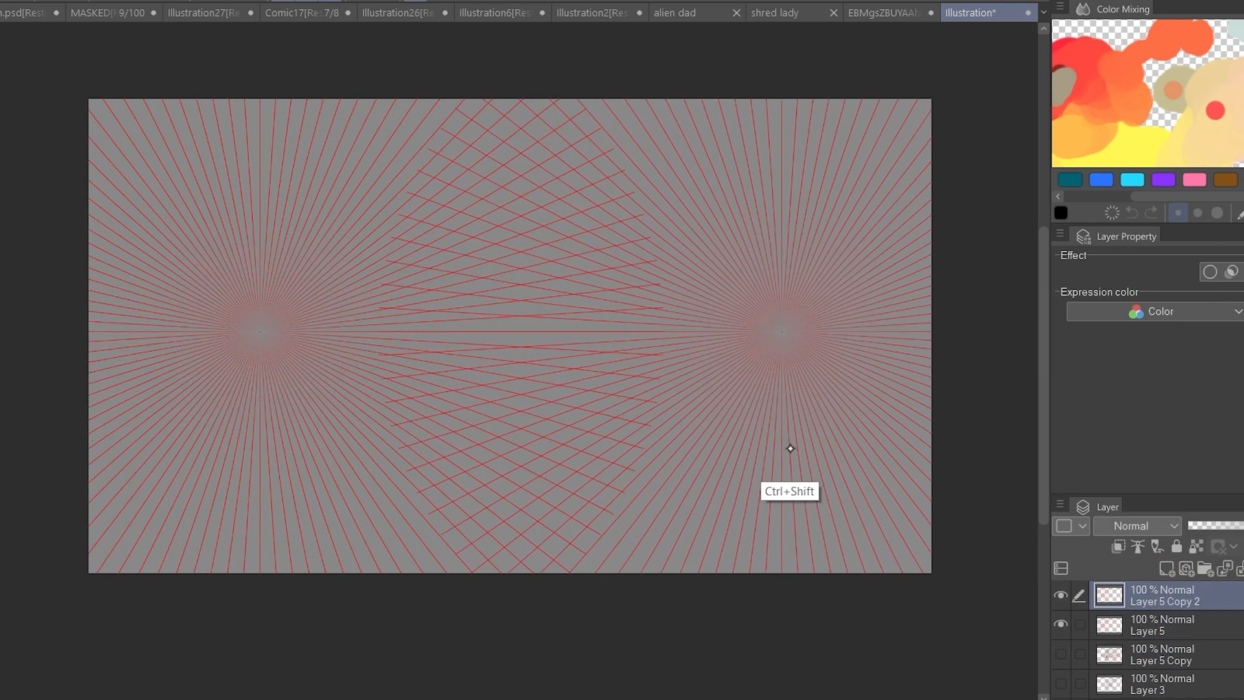
# Merge the two radial bursts into one layer and move them to the lower part of the canvas.
pyautogui.hotkey('ctrl', 'e')
pyautogui.hotkey('ctrl', 't')
pyautogui.moveTo(700, 395); pyautogui.dragTo(699, 544)
pyautogui.press('Return')
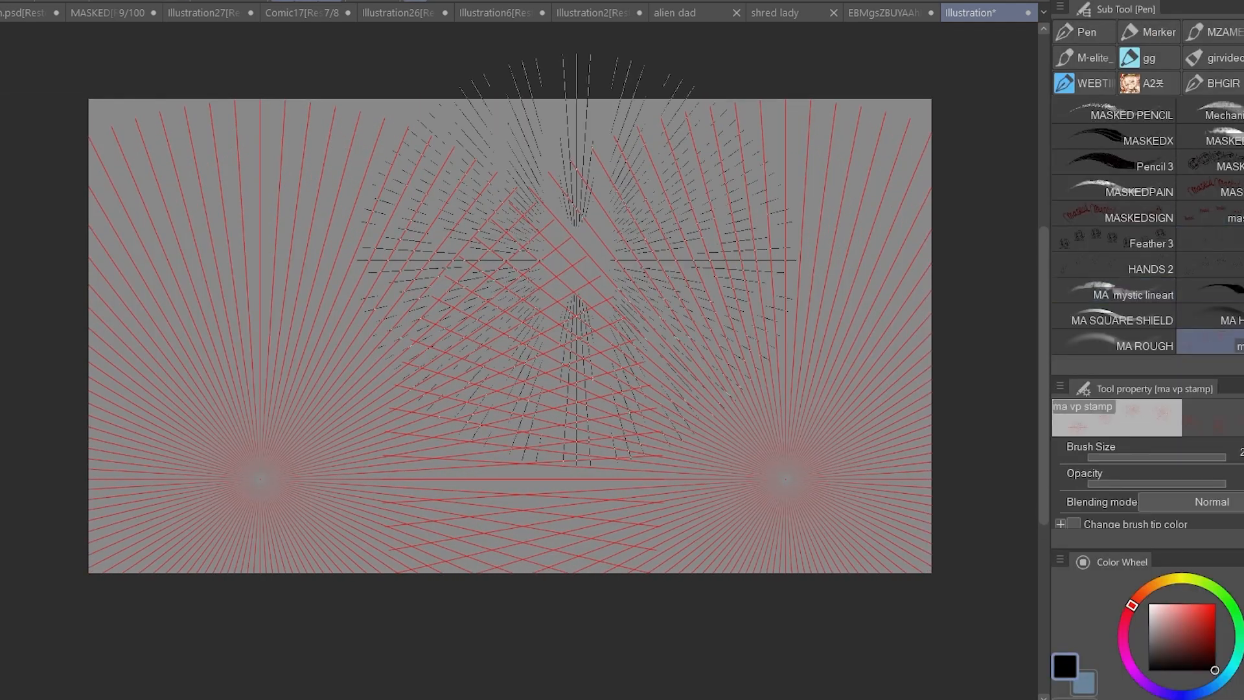
# Place a third radial burst at the top centre of the canvas and merge it with the two lower ones.
pyautogui.click(505, 162)
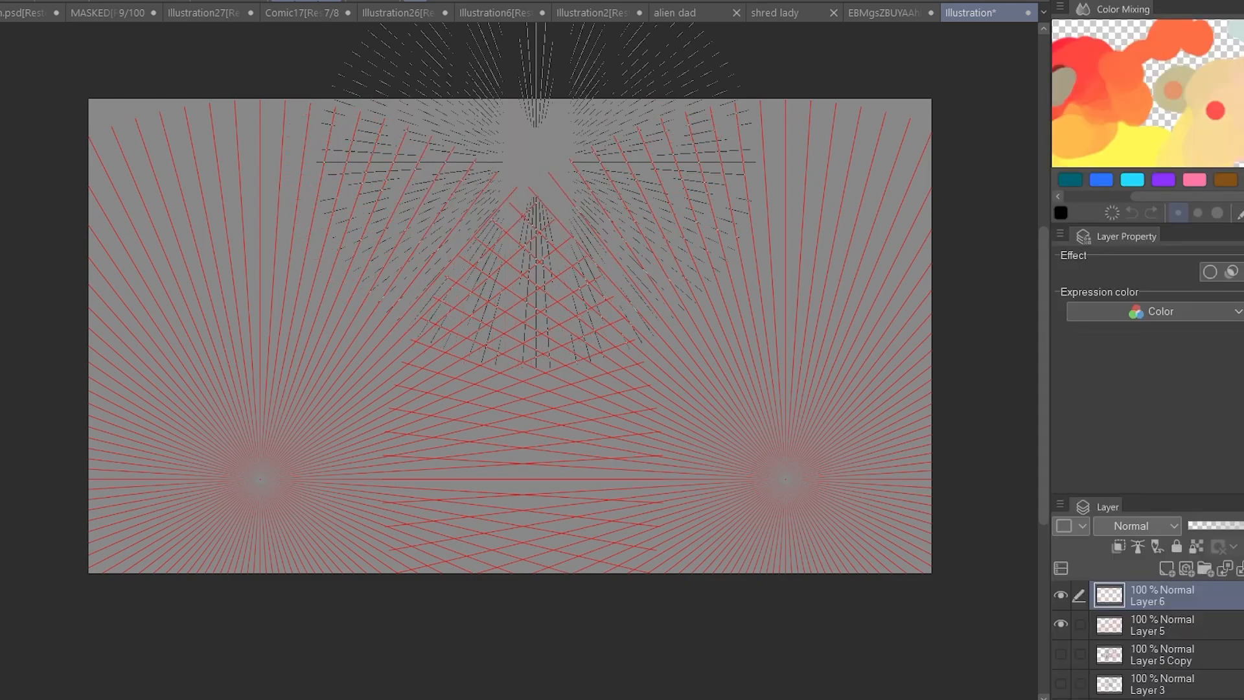
pyautogui.click(525, 132)
pyautogui.hotkey('ctrl', 't')
pyautogui.moveTo(741, 338); pyautogui.dragTo(989, 475)
pyautogui.moveTo(833, 436); pyautogui.dragTo(659, 435)
pyautogui.moveTo(848, 474); pyautogui.dragTo(934, 521)
pyautogui.moveTo(665, 452); pyautogui.dragTo(640, 442)
pyautogui.press('Return')
pyautogui.hotkey('ctrl', 'e')
# Draw the tower's two short top edges diverging from the upper vanishing point with the MA mystic lineart brush.
pyautogui.press('p')
pyautogui.click(1133, 294)
pyautogui.scroll(4, 510, 197)
pyautogui.moveTo(533, 106); pyautogui.dragTo(454, 200)
pyautogui.moveTo(533, 105); pyautogui.dragTo(613, 190)
pyautogui.scroll(-2, 616, 211)
pyautogui.moveTo(529, 76); pyautogui.dragTo(488, 581)
pyautogui.hotkey('ctrl', 'z')
# Draw the tower's long converging side edges, its base line and the central corner edge.
pyautogui.moveTo(471, 148)
pyautogui.mouseDown()
pyautogui.moveTo(221, 514)
pyautogui.moveTo(281, 557)
pyautogui.moveTo(301, 419)
pyautogui.mouseUp()
pyautogui.moveTo(300, 420); pyautogui.dragTo(509, 457)
pyautogui.hotkey('ctrl', 'z')
pyautogui.moveTo(298, 421); pyautogui.dragTo(508, 457)
pyautogui.moveTo(516, 456); pyautogui.dragTo(382, 557)
pyautogui.moveTo(381, 556)
pyautogui.mouseDown()
pyautogui.moveTo(655, 526)
pyautogui.moveTo(673, 512)
pyautogui.mouseUp()
pyautogui.hotkey('ctrl', 'z')
pyautogui.hotkey('ctrl', 'z')
pyautogui.moveTo(495, 113)
pyautogui.mouseDown()
pyautogui.moveTo(368, 121)
pyautogui.moveTo(500, 486)
pyautogui.moveTo(548, 518)
pyautogui.mouseUp()
pyautogui.scroll(-2, 556, 467)
pyautogui.scroll(4, 405, 397)
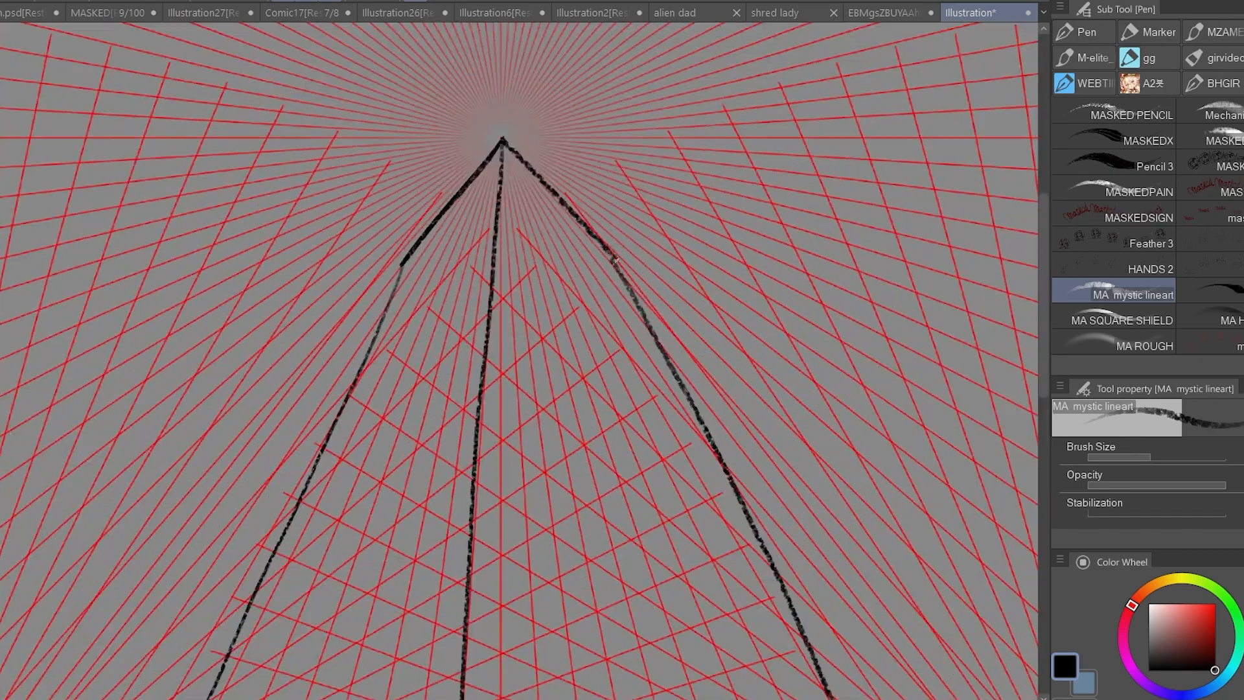
# Sketch a smaller raised peak above the tower's apex.
pyautogui.scroll(-3, 569, 453)
pyautogui.scroll(3, 570, 452)
pyautogui.scroll(-3, 596, 508)
pyautogui.scroll(5, 480, 363)
pyautogui.moveTo(527, 303); pyautogui.dragTo(445, 412)
pyautogui.hotkey('ctrl', 'z')
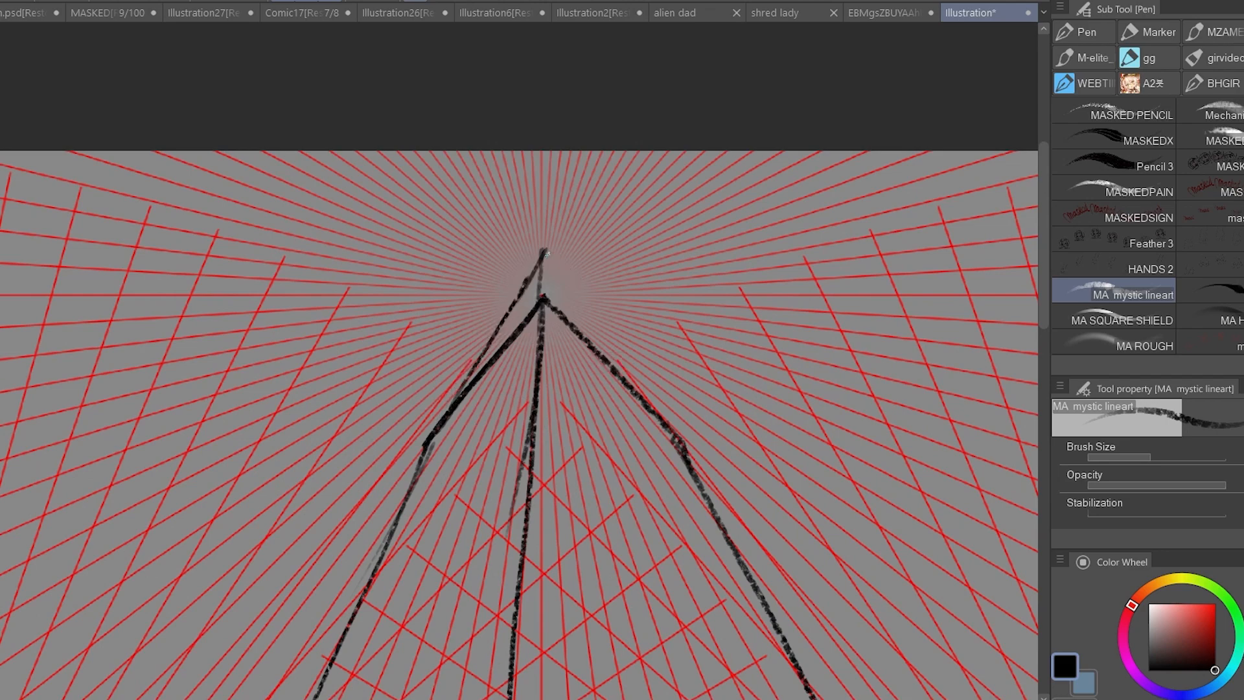
pyautogui.moveTo(543, 250); pyautogui.dragTo(653, 404)
pyautogui.scroll(-1, 608, 291)
# Try sketching two narrow windows on the tower's left face.
pyautogui.scroll(-3, 596, 298)
pyautogui.scroll(4, 557, 286)
pyautogui.moveTo(570, 265); pyautogui.dragTo(556, 358)
pyautogui.moveTo(619, 196); pyautogui.dragTo(566, 350)
pyautogui.hotkey('ctrl', 'z')
pyautogui.moveTo(571, 262)
pyautogui.mouseDown()
pyautogui.moveTo(557, 361)
pyautogui.moveTo(507, 476)
pyautogui.mouseUp()
pyautogui.scroll(-3, 702, 240)
pyautogui.moveTo(556, 373); pyautogui.dragTo(511, 476)
pyautogui.scroll(-5, 692, 337)
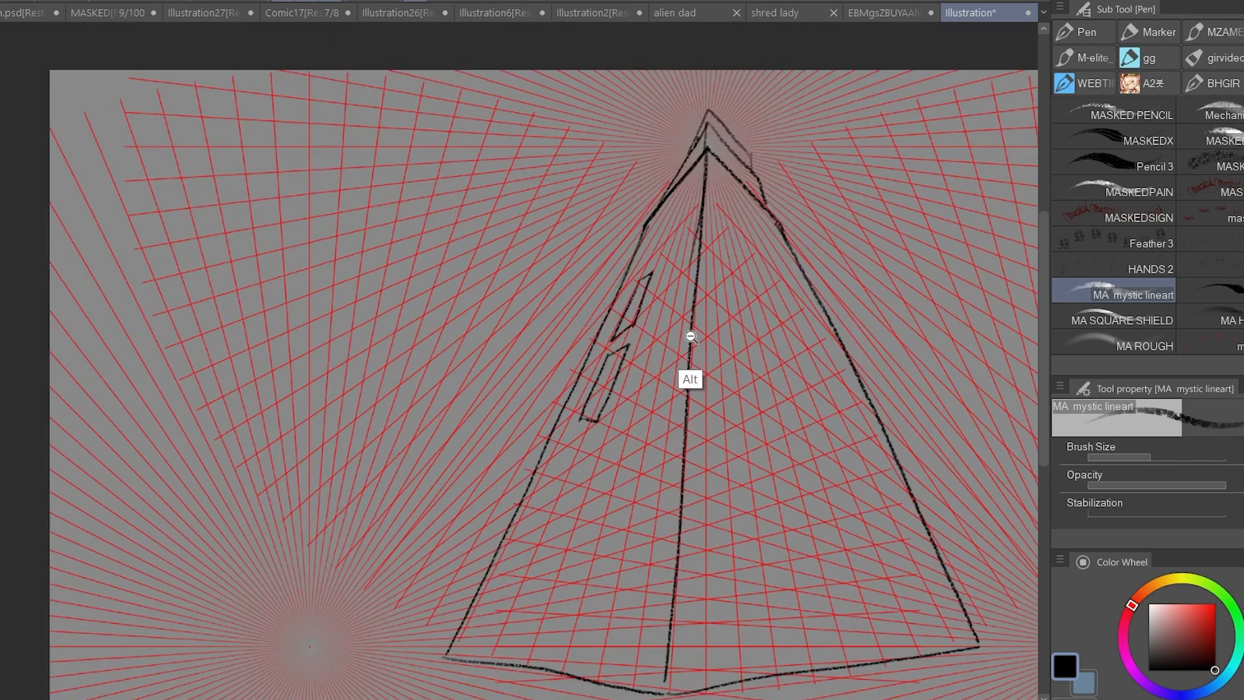
# Undo the window strokes on the tower's left face.
pyautogui.hotkey('ctrl', 'z')
pyautogui.hotkey('ctrl', 'z')
pyautogui.scroll(4, 616, 428)
pyautogui.hotkey('ctrl', 'z')
pyautogui.hotkey('ctrl', 'z')
pyautogui.scroll(-3, 709, 351)
# Choose the MA SQUARE SHIELD brush and create a new layer for the tower's windows.
pyautogui.moveTo(706, 347); pyautogui.dragTo(540, 377)
pyautogui.click(1121, 318)
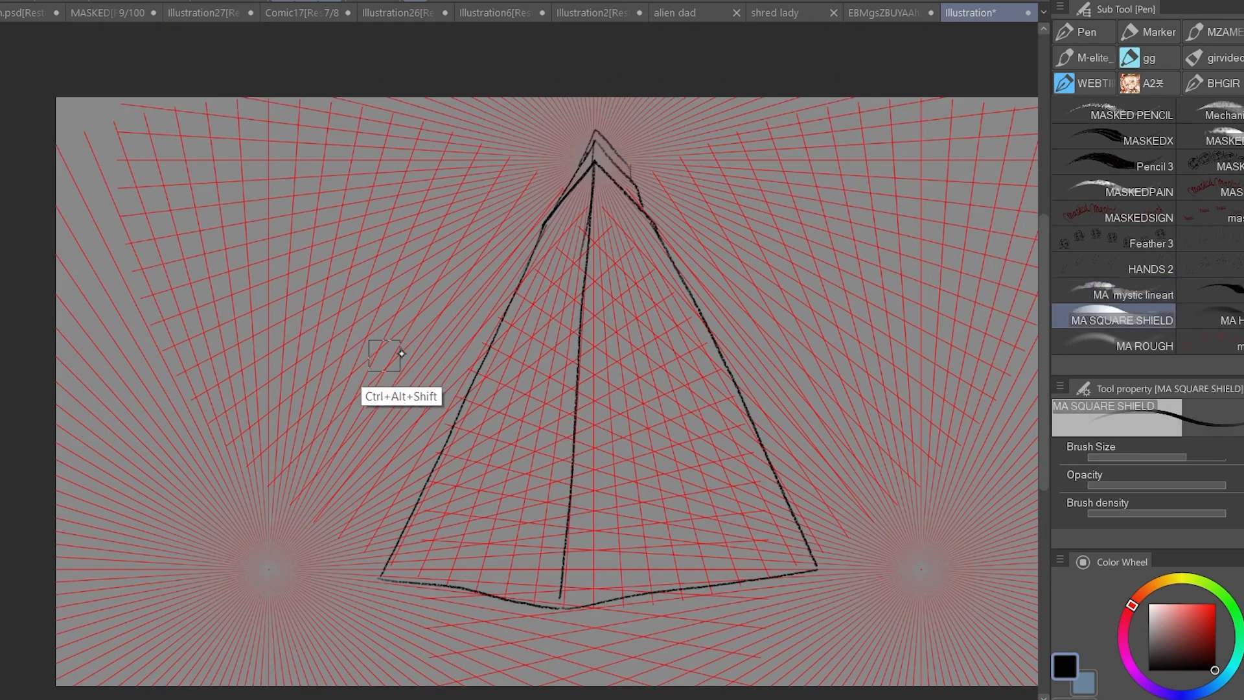
pyautogui.moveTo(397, 353); pyautogui.dragTo(414, 351)
pyautogui.click(380, 297)
pyautogui.scroll(-10, 1234, 394)
pyautogui.hotkey('ctrl', 'z')
pyautogui.click(1167, 568)
# Paint a black square window and duplicate it into a merged row of three.
pyautogui.moveTo(416, 245)
pyautogui.mouseDown()
pyautogui.moveTo(507, 256)
pyautogui.moveTo(506, 291)
pyautogui.mouseUp()
pyautogui.hotkey('ctrl', 'c')
pyautogui.hotkey('ctrl', 'v')
pyautogui.hotkey('ctrl', 'c')
pyautogui.hotkey('ctrl', 'v')
pyautogui.hotkey('ctrl', 'e')
pyautogui.hotkey('ctrl', 'e')
# Duplicate and merge the window rows into a grid three squares wide and six squares high.
pyautogui.hotkey('ctrl', 'c')
pyautogui.hotkey('ctrl', 'v')
pyautogui.hotkey('ctrl', 'c')
pyautogui.hotkey('ctrl', 'v')
pyautogui.moveTo(507, 291); pyautogui.dragTo(508, 493)
pyautogui.hotkey('ctrl', 'e')
pyautogui.hotkey('ctrl', 'e')
pyautogui.hotkey('ctrl', 'c')
pyautogui.hotkey('ctrl', 'v')
pyautogui.hotkey('ctrl', 'e')
pyautogui.scroll(-1, 591, 412)
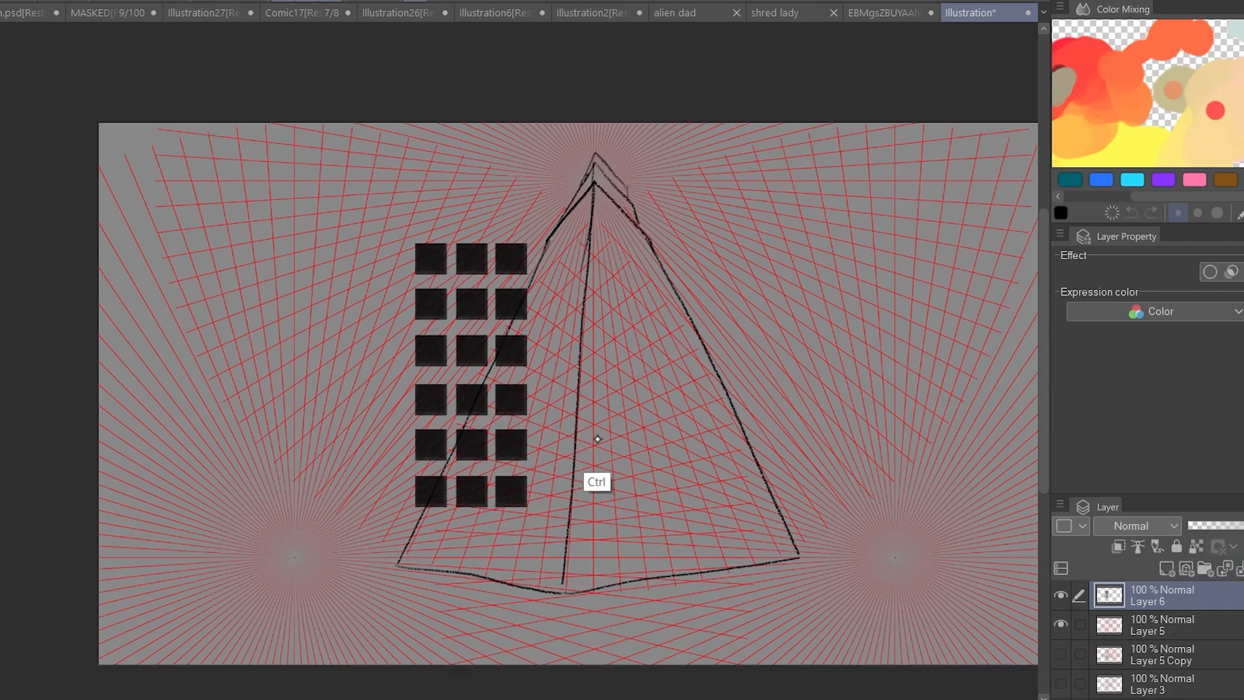
# Distort the window grid so its corners follow the tower's central edge and left outer edge.
pyautogui.hotkey('ctrl', 't')
pyautogui.moveTo(492, 316); pyautogui.dragTo(548, 293)
pyautogui.moveTo(581, 218); pyautogui.dragTo(592, 189)
pyautogui.moveTo(582, 484); pyautogui.dragTo(561, 589)
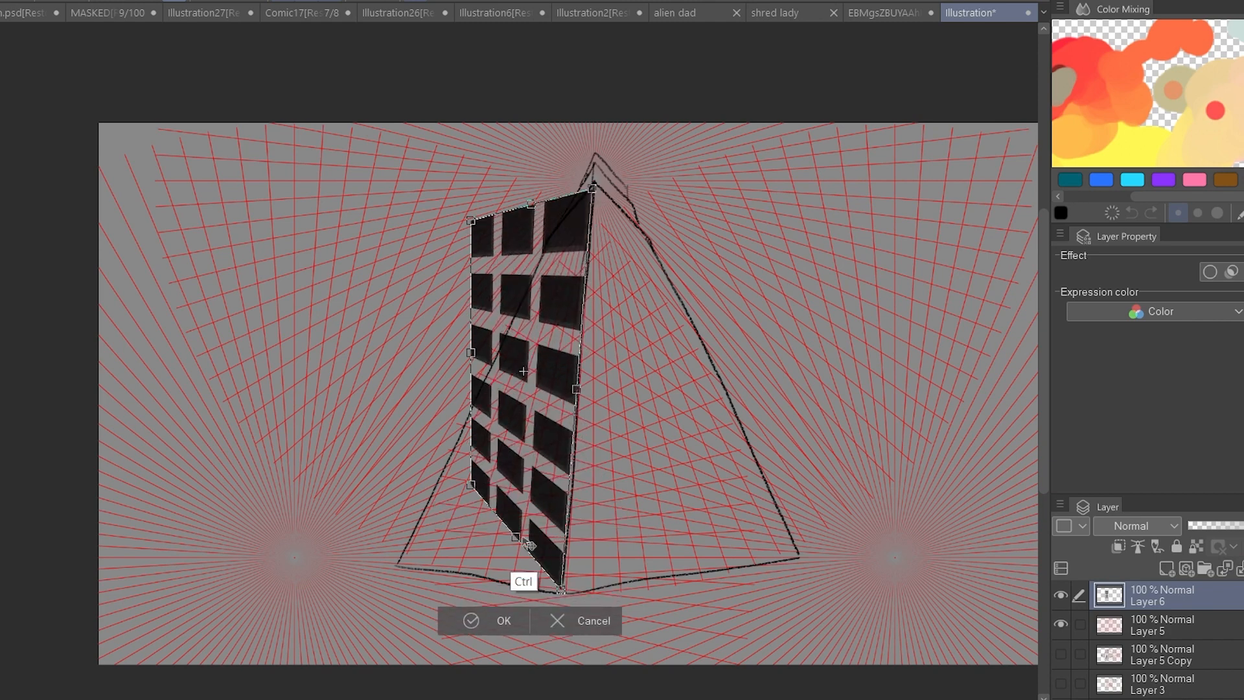
pyautogui.moveTo(471, 483); pyautogui.dragTo(402, 560)
pyautogui.moveTo(472, 219); pyautogui.dragTo(550, 235)
# Refine the window grid's corners to taper towards the upper vanishing point on the left face and apply the transformation.
pyautogui.moveTo(561, 589); pyautogui.dragTo(556, 435)
pyautogui.moveTo(541, 388); pyautogui.dragTo(543, 406)
pyautogui.scroll(1, 595, 244)
pyautogui.moveTo(573, 225); pyautogui.dragTo(590, 178)
pyautogui.moveTo(541, 253); pyautogui.dragTo(535, 240)
pyautogui.moveTo(438, 480); pyautogui.dragTo(418, 504)
pyautogui.moveTo(549, 502); pyautogui.dragTo(563, 520)
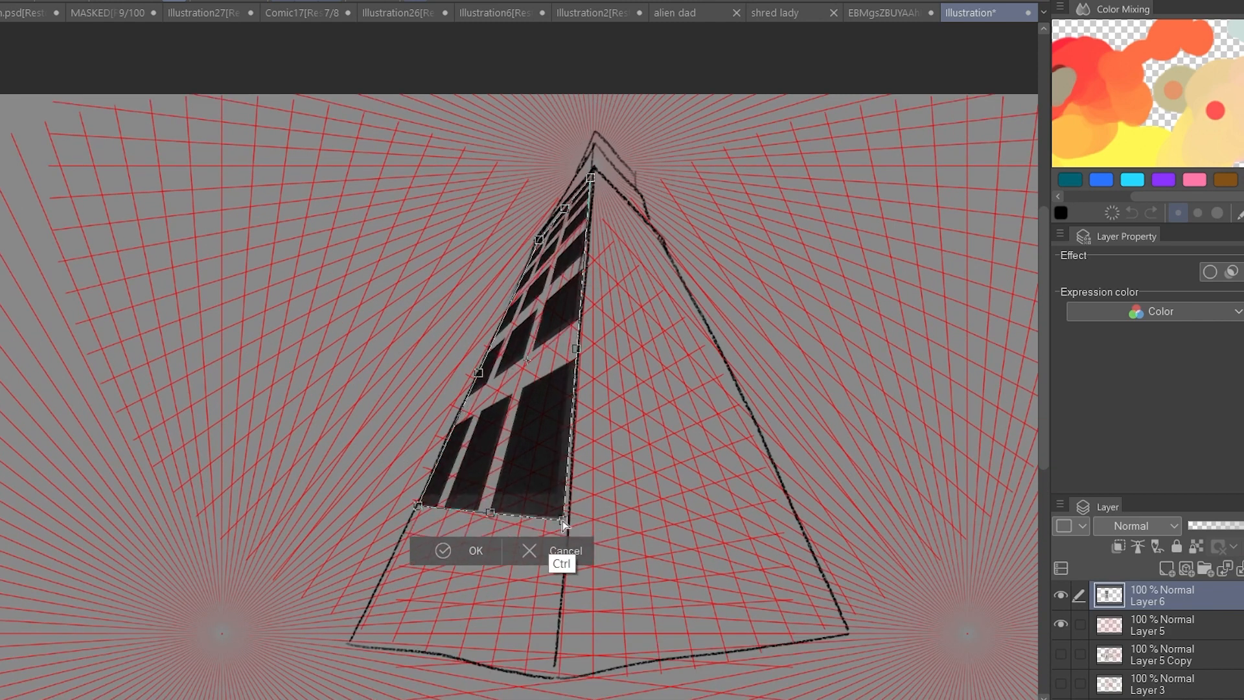
pyautogui.press('Return')
# Duplicate the window grid and distort the copy to fit the tower's right face.
pyautogui.hotkey('ctrl', 'c')
pyautogui.hotkey('ctrl', 'v')
pyautogui.hotkey('ctrl', 't')
pyautogui.moveTo(537, 478); pyautogui.dragTo(712, 494)
pyautogui.moveTo(593, 193); pyautogui.dragTo(595, 173)
pyautogui.moveTo(593, 537); pyautogui.dragTo(562, 522)
pyautogui.moveTo(766, 538); pyautogui.dragTo(769, 531)
pyautogui.moveTo(766, 193); pyautogui.dragTo(805, 182)
pyautogui.press('Return')
pyautogui.keyDown('alt'); pyautogui.click(689, 476); pyautogui.keyUp('alt')
pyautogui.keyDown('ctrl'); pyautogui.click(647, 418); pyautogui.keyUp('ctrl')
pyautogui.keyDown('ctrl'); pyautogui.click(655, 417); pyautogui.keyUp('ctrl')
pyautogui.keyDown('alt'); pyautogui.click(579, 440); pyautogui.keyUp('alt')
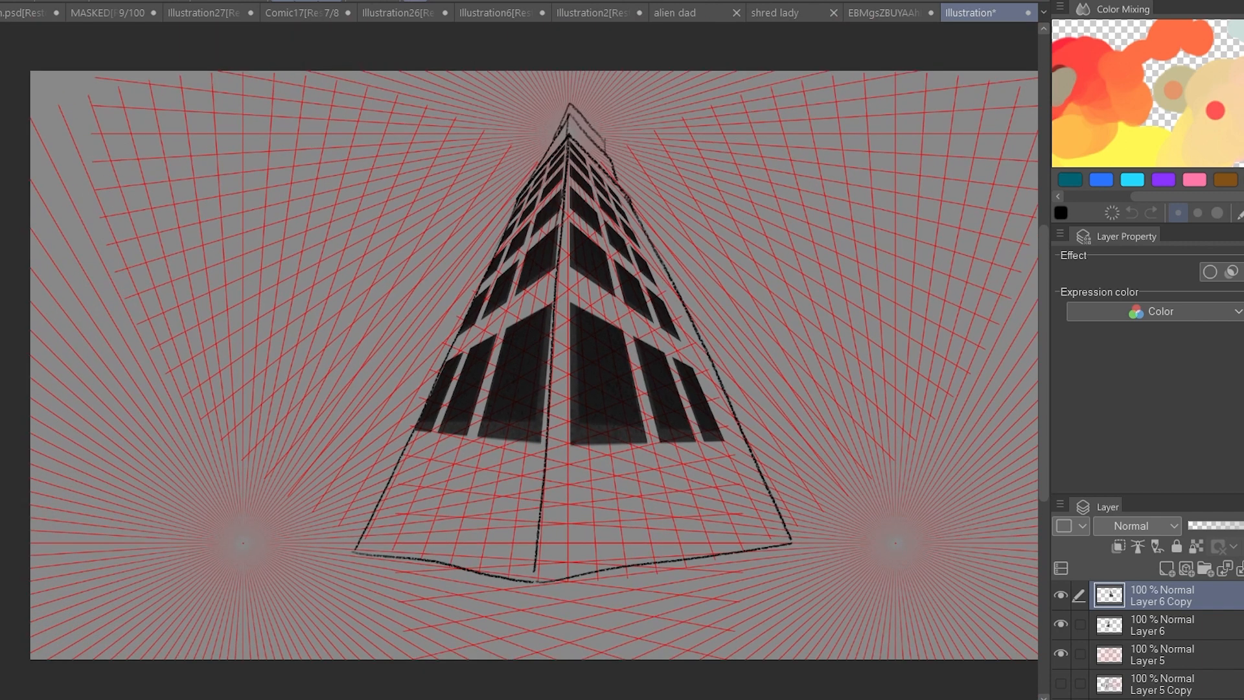
pyautogui.keyDown('ctrl'); pyautogui.click(310, 543); pyautogui.keyUp('ctrl')
pyautogui.moveTo(230, 551); pyautogui.dragTo(609, 374)
pyautogui.hotkey('ctrl', 'z')
# Distort the window grid on the tower's left face again, adjusting its lower corners to follow the face's perspective, and apply the transformation.
pyautogui.hotkey('alt', '[')
pyautogui.hotkey('ctrl', 't')
pyautogui.moveTo(431, 429); pyautogui.dragTo(413, 499)
pyautogui.moveTo(606, 429); pyautogui.dragTo(596, 393)
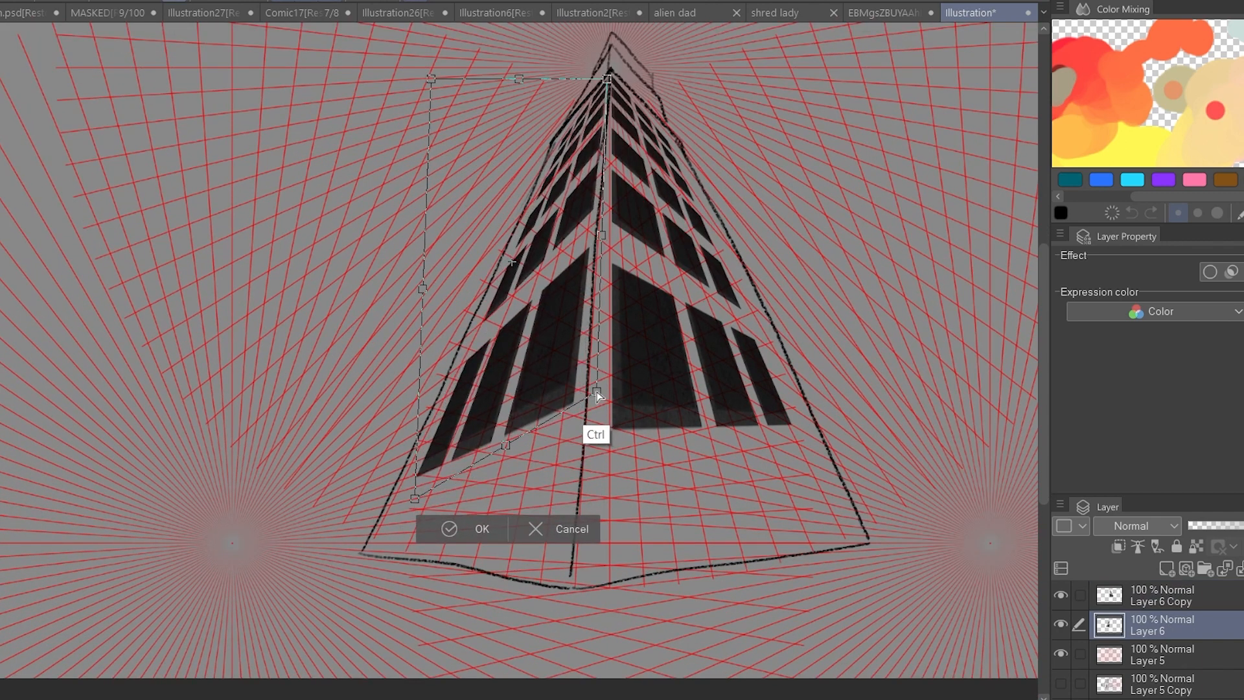
pyautogui.moveTo(516, 443); pyautogui.dragTo(517, 428)
pyautogui.click(481, 513)
# Distort the copied window grid on the tower's right face to match the perspective lines and apply the transformation.
pyautogui.click(1134, 592)
pyautogui.moveTo(625, 402); pyautogui.dragTo(358, 431)
pyautogui.hotkey('ctrl', 't')
pyautogui.moveTo(547, 481); pyautogui.dragTo(554, 504)
pyautogui.moveTo(480, 234); pyautogui.dragTo(482, 239)
pyautogui.click(421, 535)
pyautogui.scroll(-3, 579, 507)
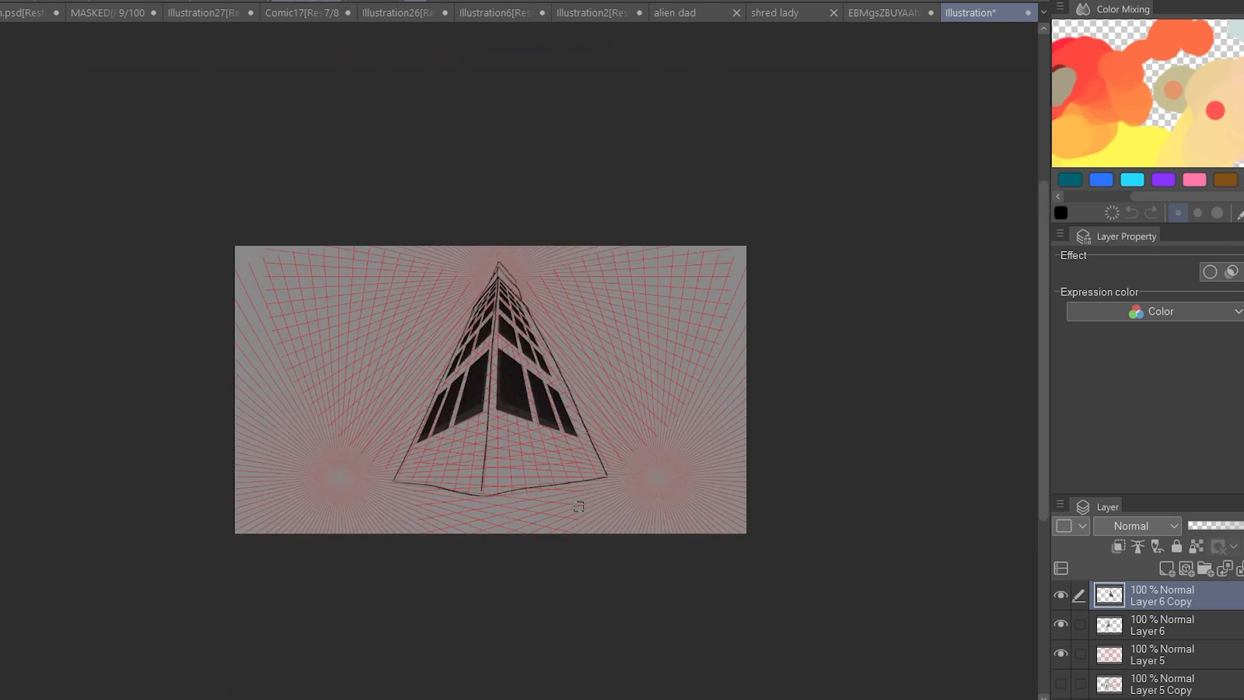
# Merge both window layers with the tower layer and hide the merged layer to clear the canvas.
pyautogui.moveTo(1061, 595); pyautogui.dragTo(1061, 623)
pyautogui.click(1240, 569)
pyautogui.click(1240, 569)
pyautogui.click(1061, 596)
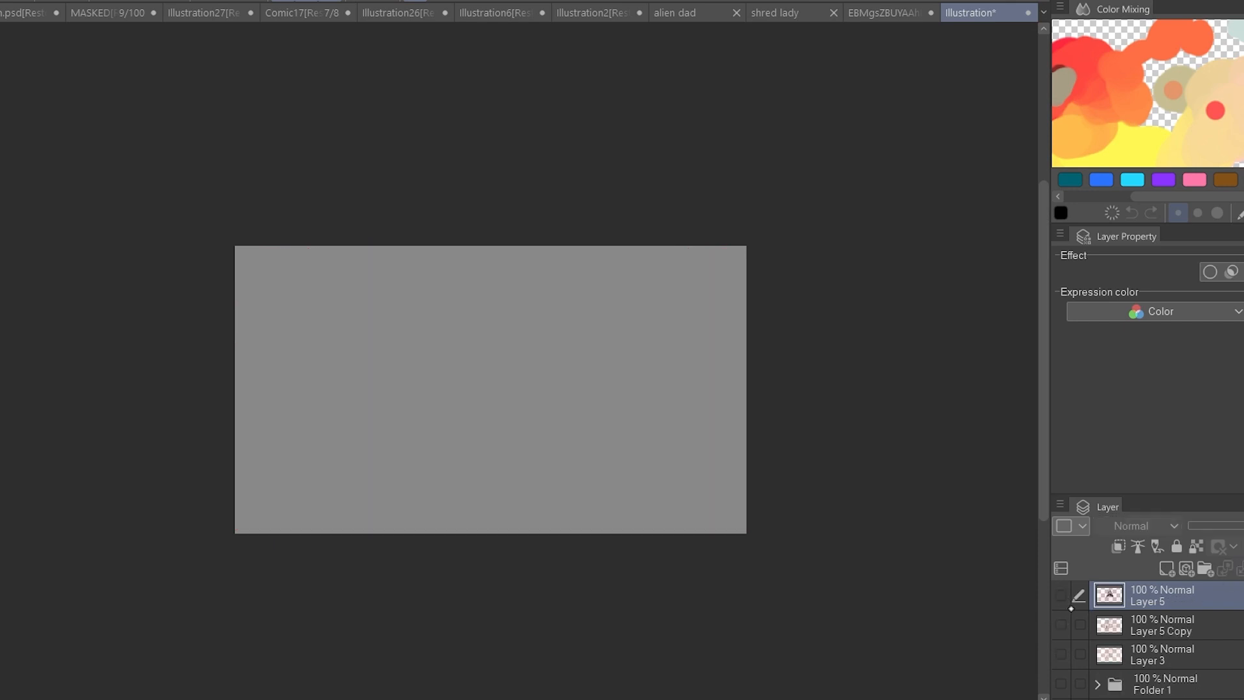
# On a new layer, stamp a red vanishing-point ray burst on each side of the canvas with the ma vp stamp brush.
pyautogui.click(1166, 568)
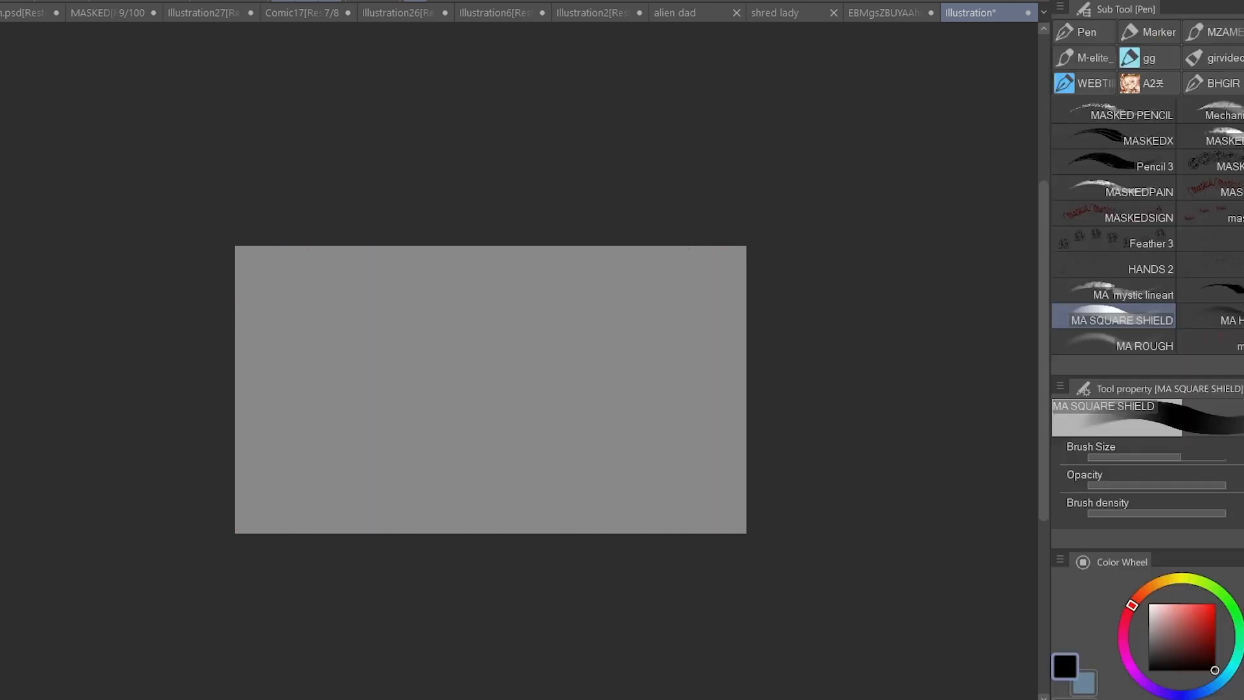
pyautogui.click(1210, 342)
pyautogui.click(327, 386)
pyautogui.click(628, 381)
# Draw a straight black horizon line across the full canvas width through the vanishing-point centre.
pyautogui.press('u')
pyautogui.moveTo(221, 395); pyautogui.dragTo(772, 378)
pyautogui.hotkey('ctrl', 'z')
pyautogui.moveTo(738, 426); pyautogui.dragTo(721, 426)
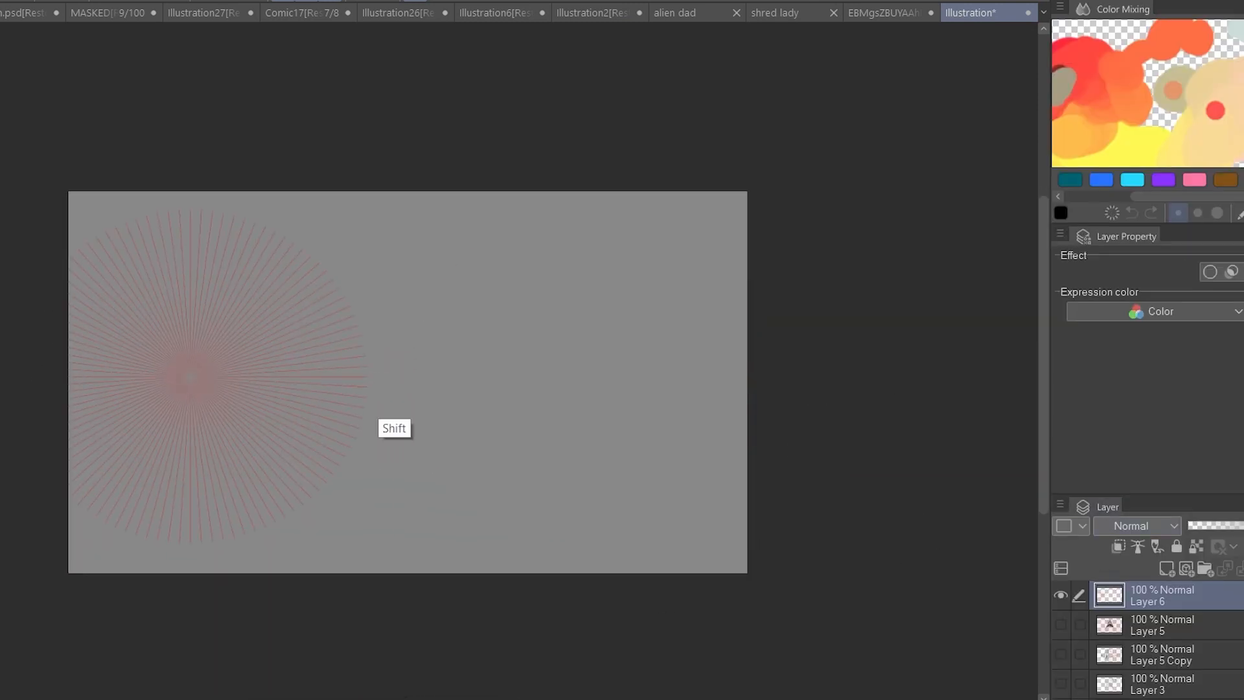
pyautogui.moveTo(37, 383); pyautogui.dragTo(814, 377)
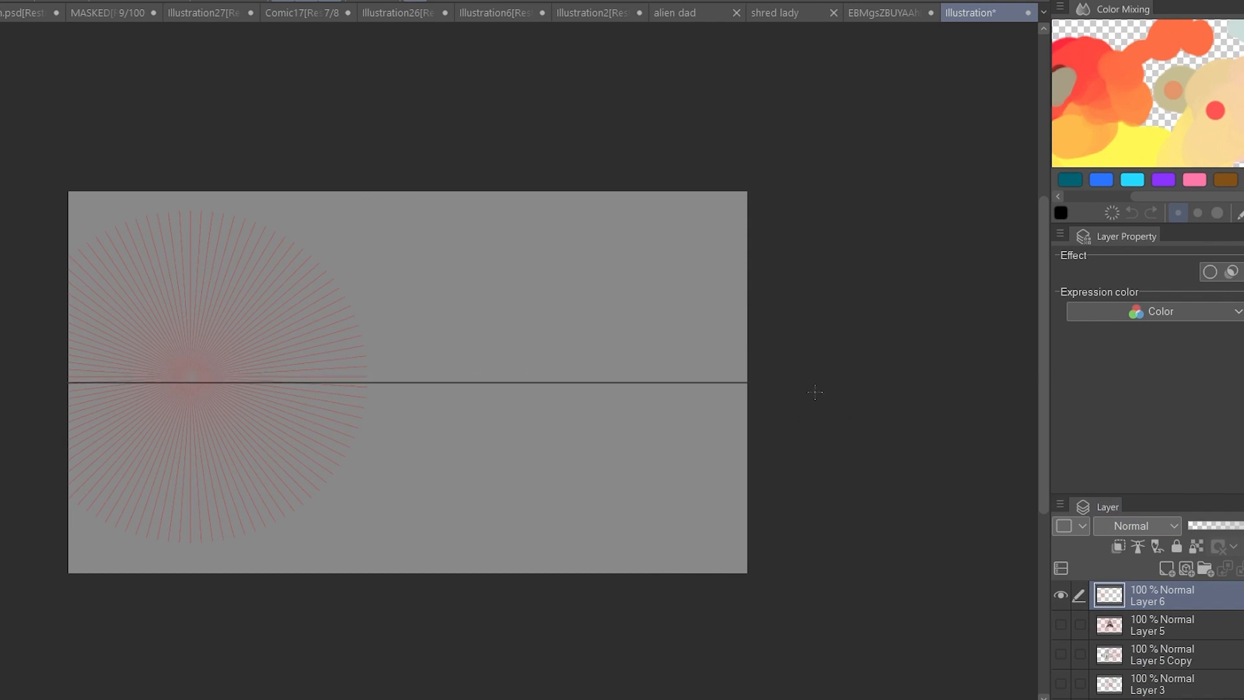
# Duplicate the vanishing-point layer, place the copy's ray burst on the opposite side along the horizon, and merge the two layers.
pyautogui.hotkey('ctrl', 'c')
pyautogui.hotkey('ctrl', 'v')
pyautogui.hotkey('ctrl', 't')
pyautogui.click(353, 573)
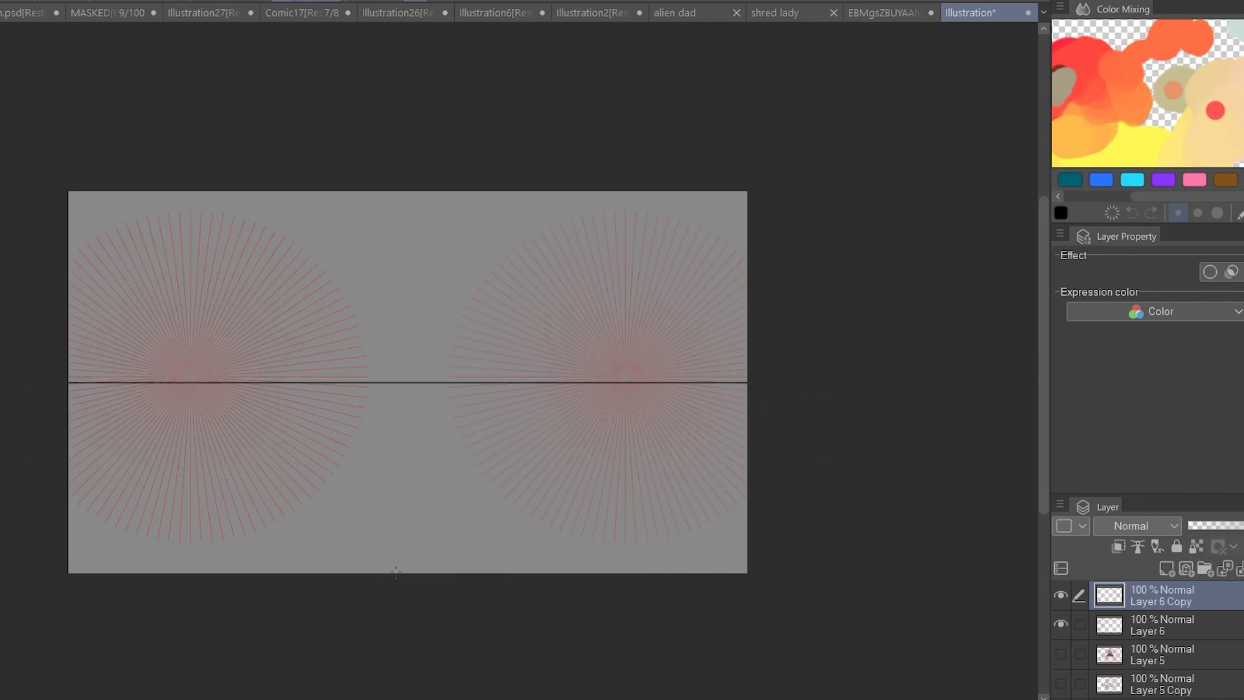
pyautogui.moveTo(570, 505); pyautogui.dragTo(382, 512)
pyautogui.hotkey('ctrl', 't')
pyautogui.moveTo(650, 528); pyautogui.dragTo(741, 572)
pyautogui.hotkey('ctrl', 'z')
pyautogui.click(1240, 568)
pyautogui.moveTo(570, 472); pyautogui.dragTo(651, 508)
# Enlarge the merged perspective grid so its two vanishing points sit near the canvas's left and right edges, and apply the transformation.
pyautogui.hotkey('ctrl', 't')
pyautogui.moveTo(797, 564); pyautogui.dragTo(957, 641)
pyautogui.moveTo(869, 608); pyautogui.dragTo(833, 583)
pyautogui.moveTo(686, 537); pyautogui.dragTo(708, 561)
pyautogui.click(561, 638)
pyautogui.moveTo(535, 476); pyautogui.dragTo(667, 527)
pyautogui.moveTo(667, 528); pyautogui.dragTo(572, 454)
pyautogui.scroll(10, 1146, 324)
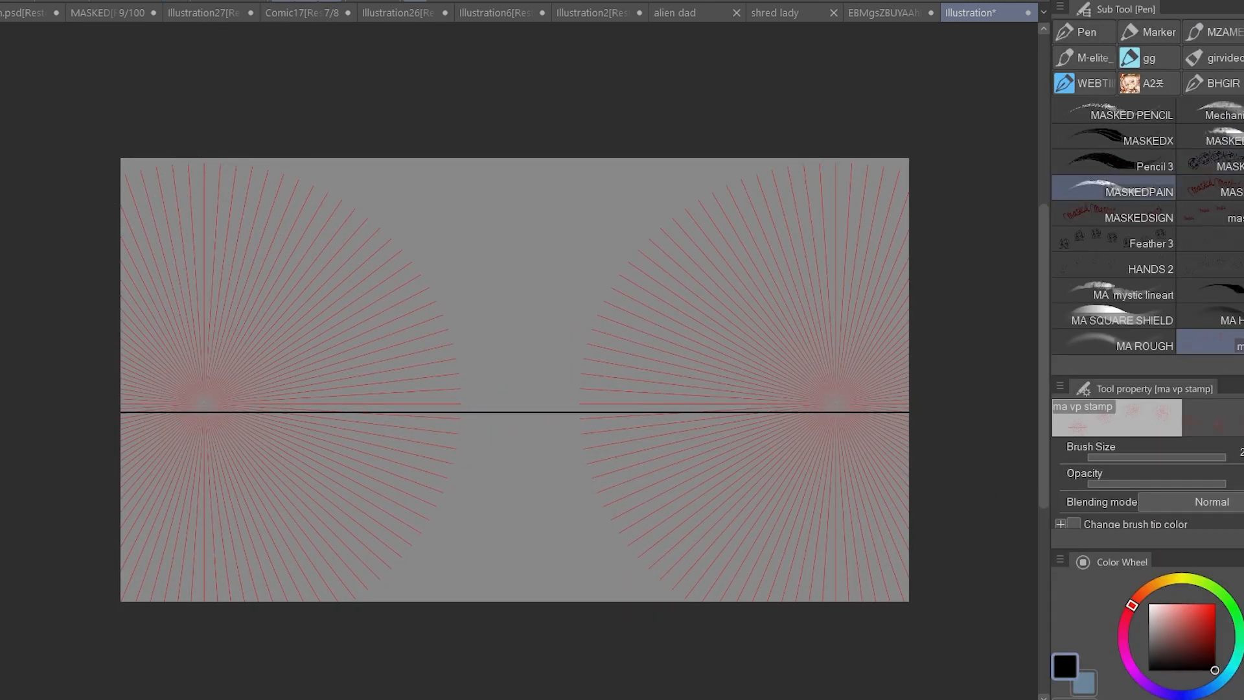
# Try to sketch the left face of a box freehand, following the left vanishing point's rays.
pyautogui.click(1115, 291)
pyautogui.moveTo(507, 247); pyautogui.dragTo(336, 335)
pyautogui.moveTo(543, 239); pyautogui.dragTo(426, 291)
pyautogui.hotkey('ctrl', 'z')
pyautogui.moveTo(336, 335)
pyautogui.mouseDown()
pyautogui.moveTo(338, 409)
pyautogui.moveTo(554, 522)
pyautogui.moveTo(569, 444)
pyautogui.mouseUp()
pyautogui.moveTo(511, 520); pyautogui.dragTo(624, 354)
pyautogui.moveTo(624, 363); pyautogui.dragTo(560, 450)
# Try to draw the box's central vertical edge and straight edges running to the right vanishing point.
pyautogui.press('u')
pyautogui.moveTo(542, 349); pyautogui.dragTo(519, 382)
pyautogui.doubleClick(518, 383)
pyautogui.moveTo(492, 211); pyautogui.dragTo(492, 563)
pyautogui.press('e')
pyautogui.moveTo(521, 509); pyautogui.dragTo(493, 557)
pyautogui.moveTo(494, 214)
pyautogui.mouseDown()
pyautogui.moveTo(505, 263)
pyautogui.moveTo(833, 413)
pyautogui.mouseUp()
pyautogui.press('u')
pyautogui.moveTo(492, 497); pyautogui.dragTo(833, 415)
# Try to add a vertical edge closing the box's right face, and undo the trial lines.
pyautogui.moveTo(628, 289)
pyautogui.mouseDown()
pyautogui.moveTo(628, 535)
pyautogui.moveTo(643, 410)
pyautogui.moveTo(686, 417)
pyautogui.mouseUp()
pyautogui.press('e')
pyautogui.press('u')
pyautogui.press('e')
pyautogui.moveTo(638, 326)
pyautogui.mouseDown()
pyautogui.moveTo(785, 410)
pyautogui.moveTo(675, 454)
pyautogui.mouseUp()
pyautogui.press('u')
pyautogui.moveTo(628, 417); pyautogui.dragTo(842, 417)
pyautogui.hotkey('ctrl', 'z')
pyautogui.hotkey('ctrl', 'z')
pyautogui.hotkey('ctrl', 'z')
pyautogui.hotkey('ctrl', 'z')
pyautogui.hotkey('ctrl', 'z')
pyautogui.click(1167, 568)
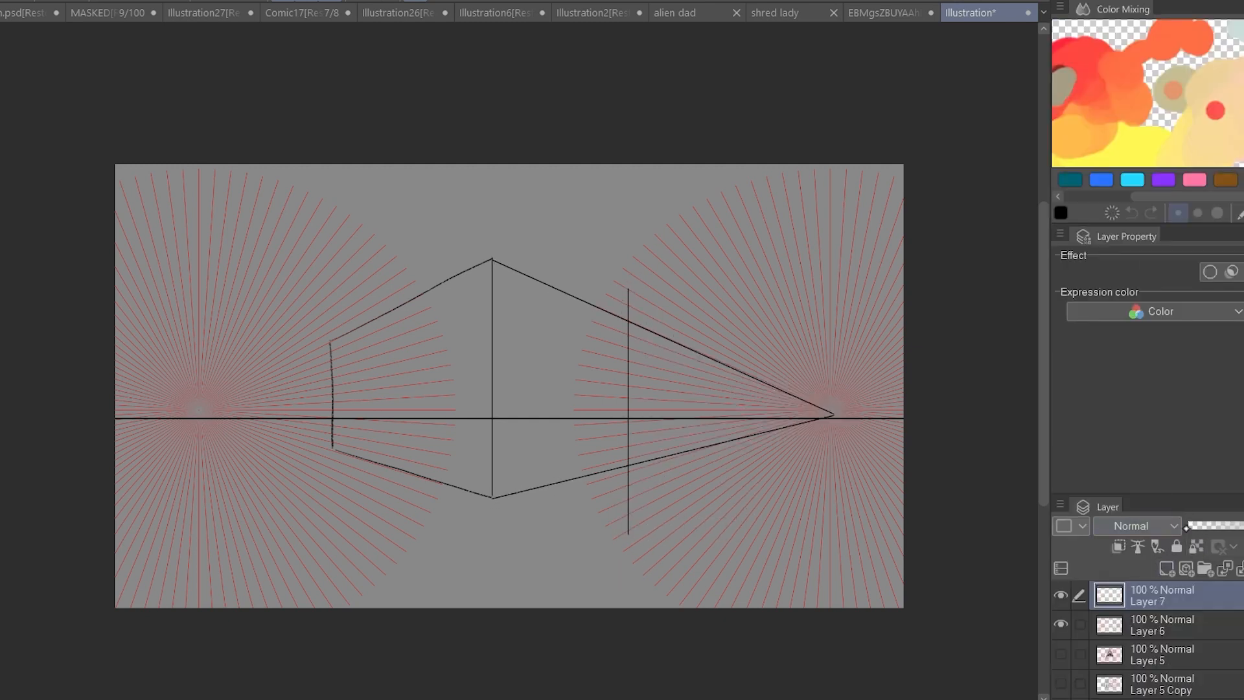
pyautogui.hotkey('ctrl', 'z')
pyautogui.hotkey('ctrl', 'z')
pyautogui.hotkey('ctrl', 'z')
pyautogui.hotkey('ctrl', 'z')
pyautogui.hotkey('ctrl', 'z')
pyautogui.hotkey('ctrl', 'z')
pyautogui.hotkey('ctrl', 'z')
pyautogui.hotkey('ctrl', 'z')
pyautogui.hotkey('ctrl', 'z')
pyautogui.hotkey('ctrl', 'z')
# On a new layer, draw a two-point box from a central vertical, edges to both vanishing points, and a closing vertical on each side.
pyautogui.click(1166, 568)
pyautogui.moveTo(202, 410)
pyautogui.mouseDown()
pyautogui.moveTo(542, 247)
pyautogui.moveTo(546, 231)
pyautogui.moveTo(609, 522)
pyautogui.mouseUp()
pyautogui.moveTo(831, 409)
pyautogui.mouseDown()
pyautogui.moveTo(467, 236)
pyautogui.moveTo(389, 518)
pyautogui.mouseUp()
pyautogui.hotkey('ctrl', 'z')
pyautogui.moveTo(500, 217); pyautogui.dragTo(501, 585)
pyautogui.hotkey('ctrl', 'z')
pyautogui.moveTo(832, 409); pyautogui.dragTo(500, 491)
pyautogui.moveTo(652, 309); pyautogui.dragTo(653, 519)
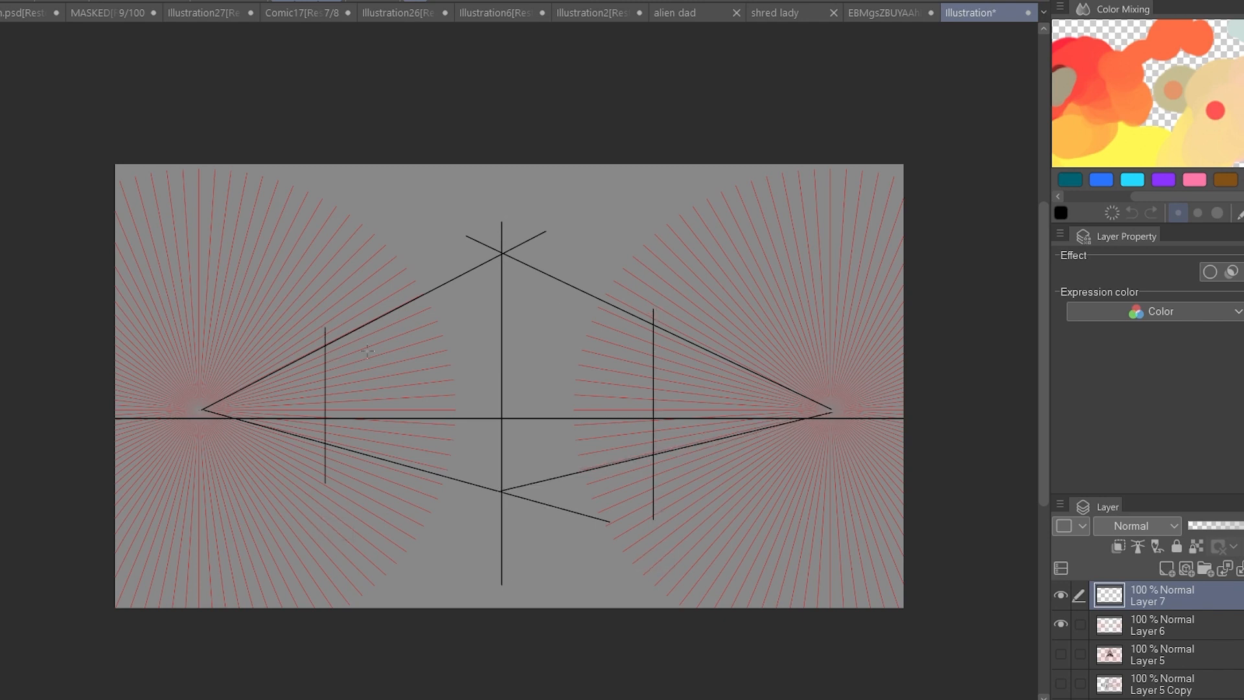
# Draw crossing diagonals on both box faces and a vertical line through each crossing to mark the faces' perspective centres.
pyautogui.moveTo(324, 444)
pyautogui.mouseDown()
pyautogui.moveTo(502, 255)
pyautogui.moveTo(652, 454)
pyautogui.mouseUp()
pyautogui.moveTo(375, 457); pyautogui.dragTo(382, 537)
pyautogui.hotkey('ctrl', 'z')
pyautogui.moveTo(377, 283); pyautogui.dragTo(379, 540)
pyautogui.hotkey('ctrl', 'z')
pyautogui.moveTo(376, 297); pyautogui.dragTo(375, 540)
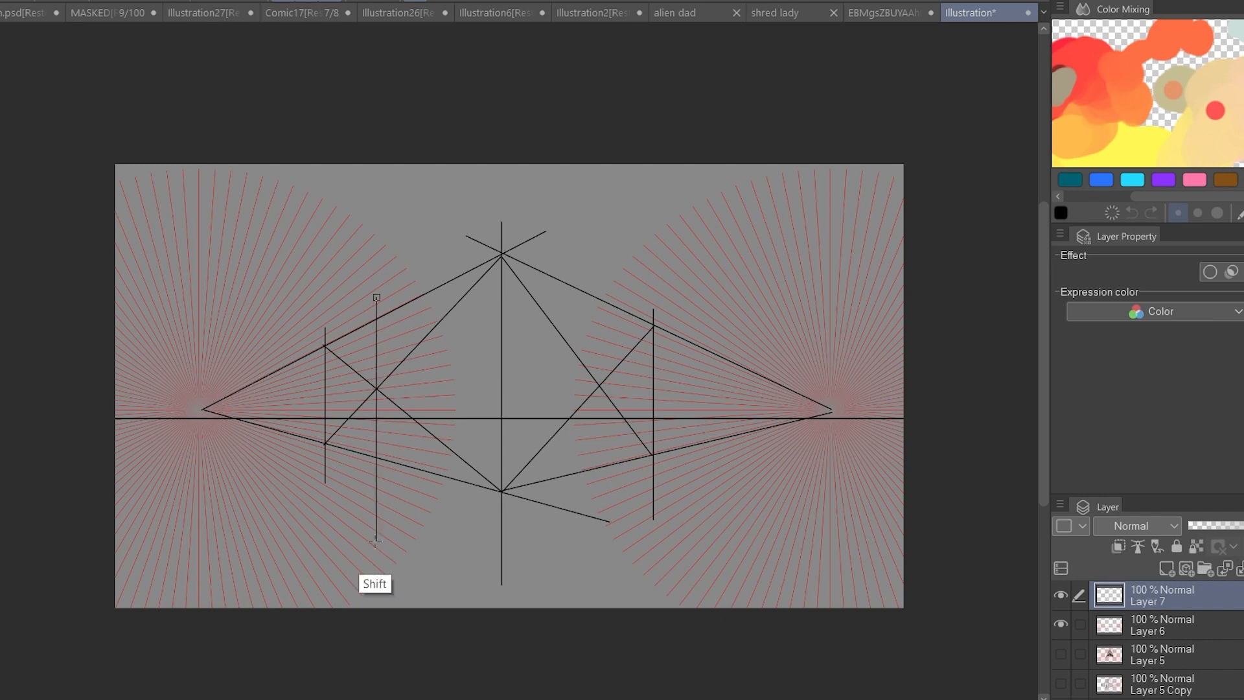
pyautogui.moveTo(594, 313); pyautogui.dragTo(591, 517)
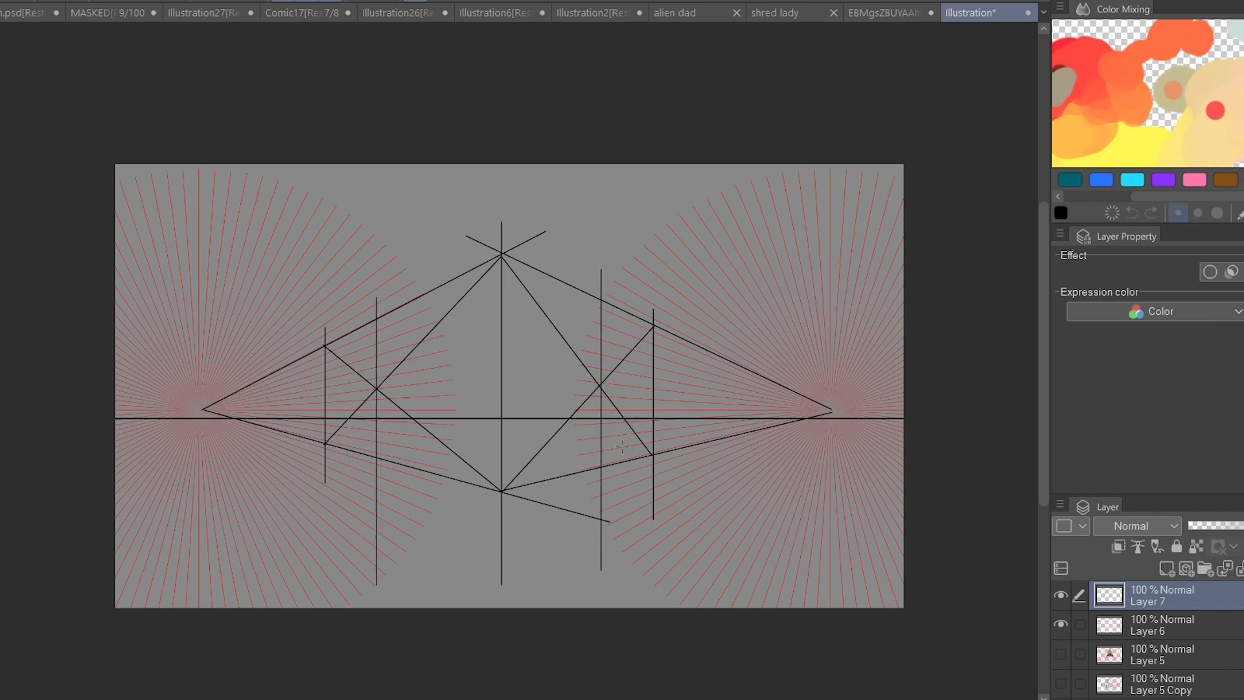
# Block in a second building behind the box's right side with vertical edges, lines to the left vanishing point and a sloping roof edge.
pyautogui.moveTo(783, 400); pyautogui.dragTo(780, 399)
pyautogui.moveTo(719, 328)
pyautogui.mouseDown()
pyautogui.moveTo(719, 449)
pyautogui.moveTo(184, 449)
pyautogui.moveTo(168, 410)
pyautogui.mouseUp()
pyautogui.moveTo(664, 451); pyautogui.dragTo(663, 262)
pyautogui.moveTo(472, 324)
pyautogui.mouseDown()
pyautogui.moveTo(663, 262)
pyautogui.moveTo(827, 409)
pyautogui.mouseUp()
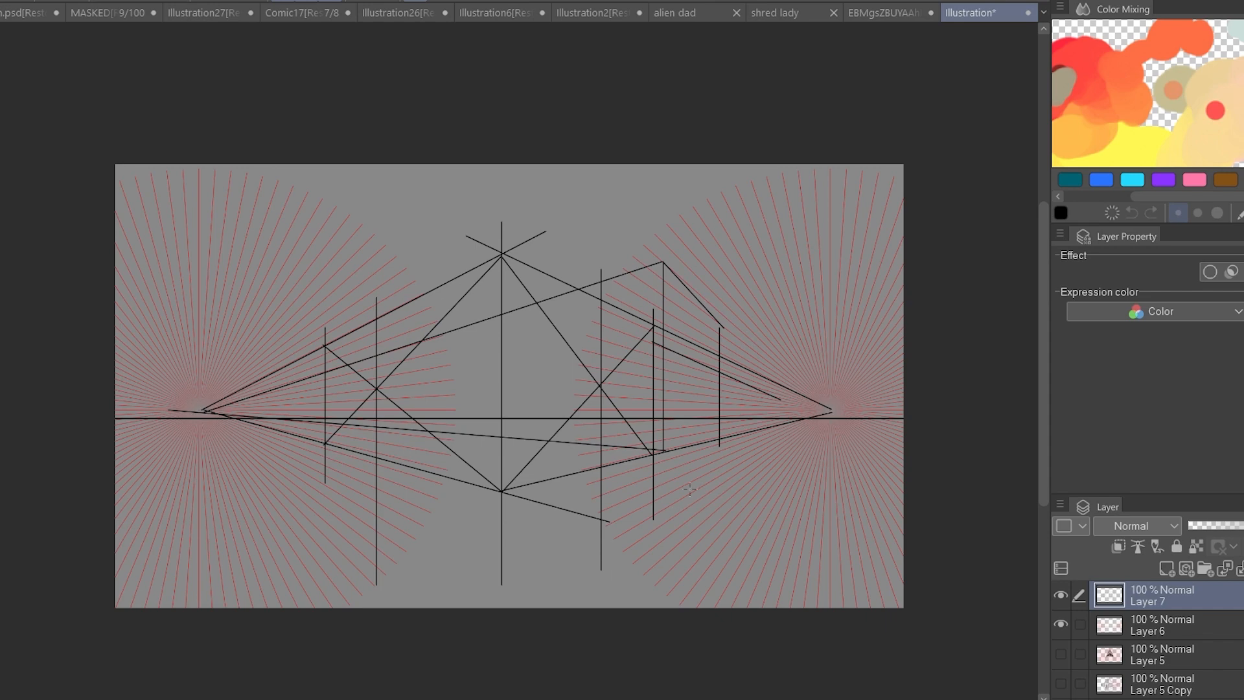
# Add crossing diagonals, centre verticals and roof peak lines to the rear building.
pyautogui.scroll(3, 637, 253)
pyautogui.moveTo(575, 302); pyautogui.dragTo(684, 609)
pyautogui.moveTo(684, 266)
pyautogui.mouseDown()
pyautogui.moveTo(575, 629)
pyautogui.moveTo(785, 586)
pyautogui.mouseUp()
pyautogui.moveTo(786, 382); pyautogui.dragTo(665, 611)
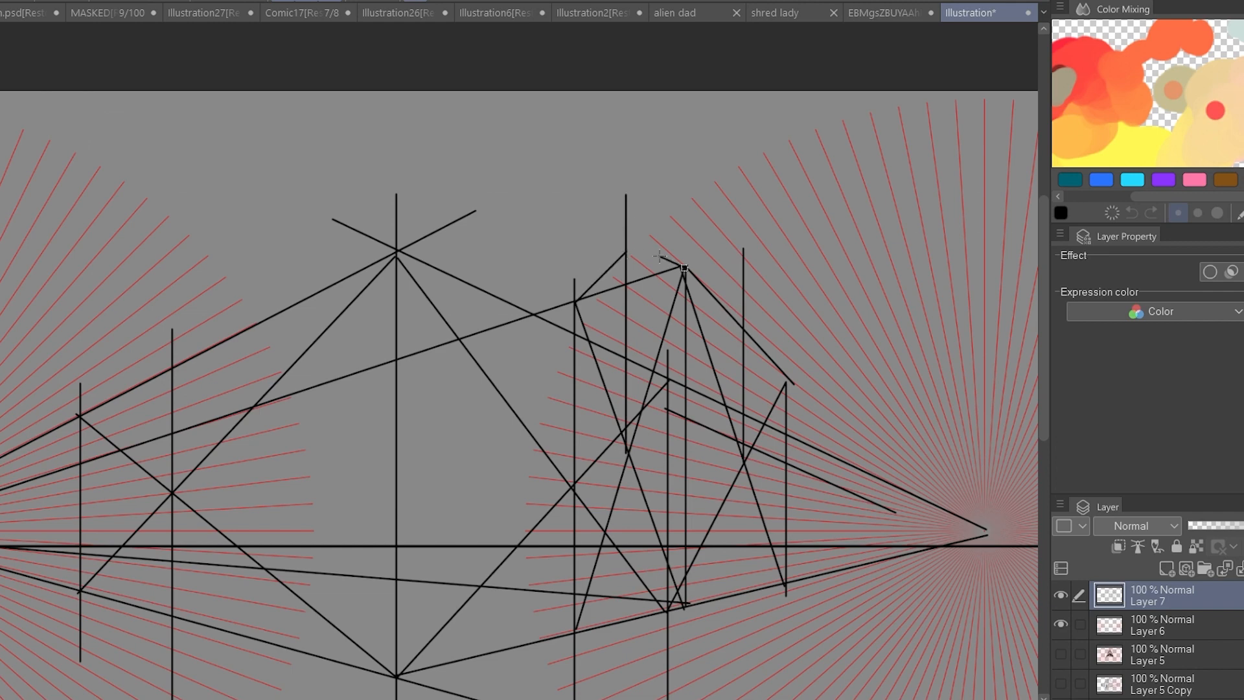
pyautogui.keyDown('alt'); pyautogui.click(786, 363); pyautogui.keyUp('alt')
# Draw an overhanging roof band around the main building, extending past its side edges and converging on both vanishing points.
pyautogui.moveTo(416, 250); pyautogui.dragTo(197, 370)
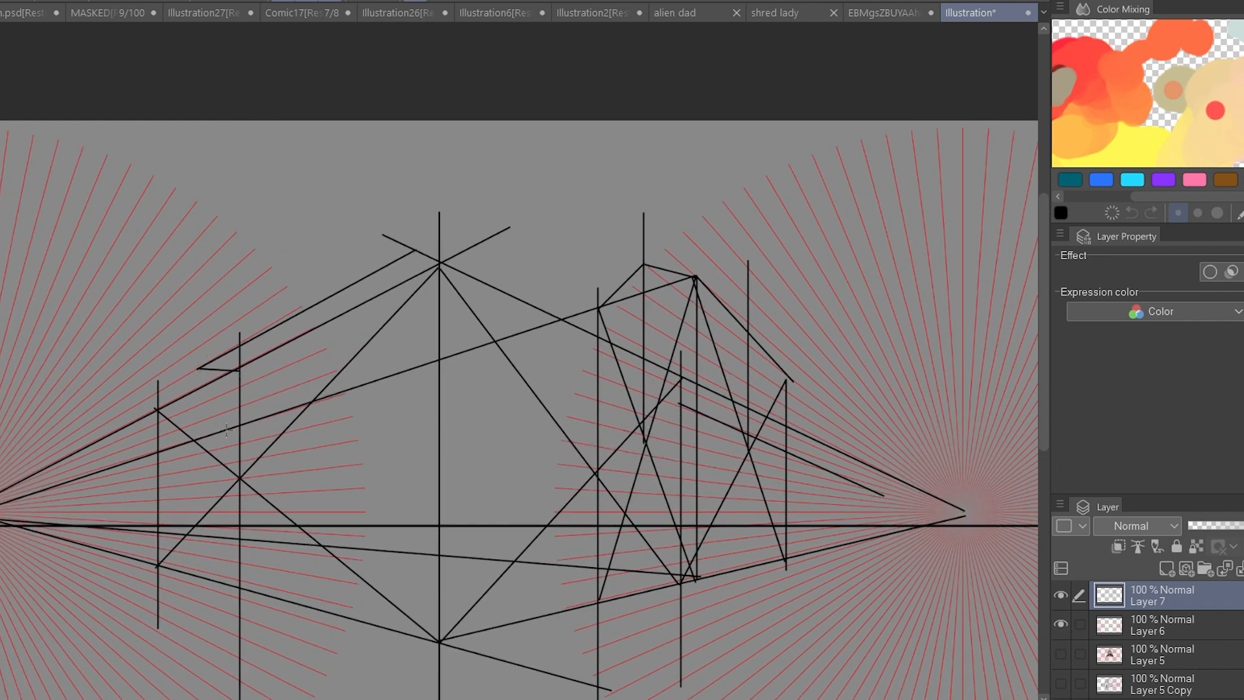
pyautogui.moveTo(202, 333); pyautogui.dragTo(697, 386)
pyautogui.moveTo(698, 385)
pyautogui.mouseDown()
pyautogui.moveTo(6, 513)
pyautogui.moveTo(678, 387)
pyautogui.mouseUp()
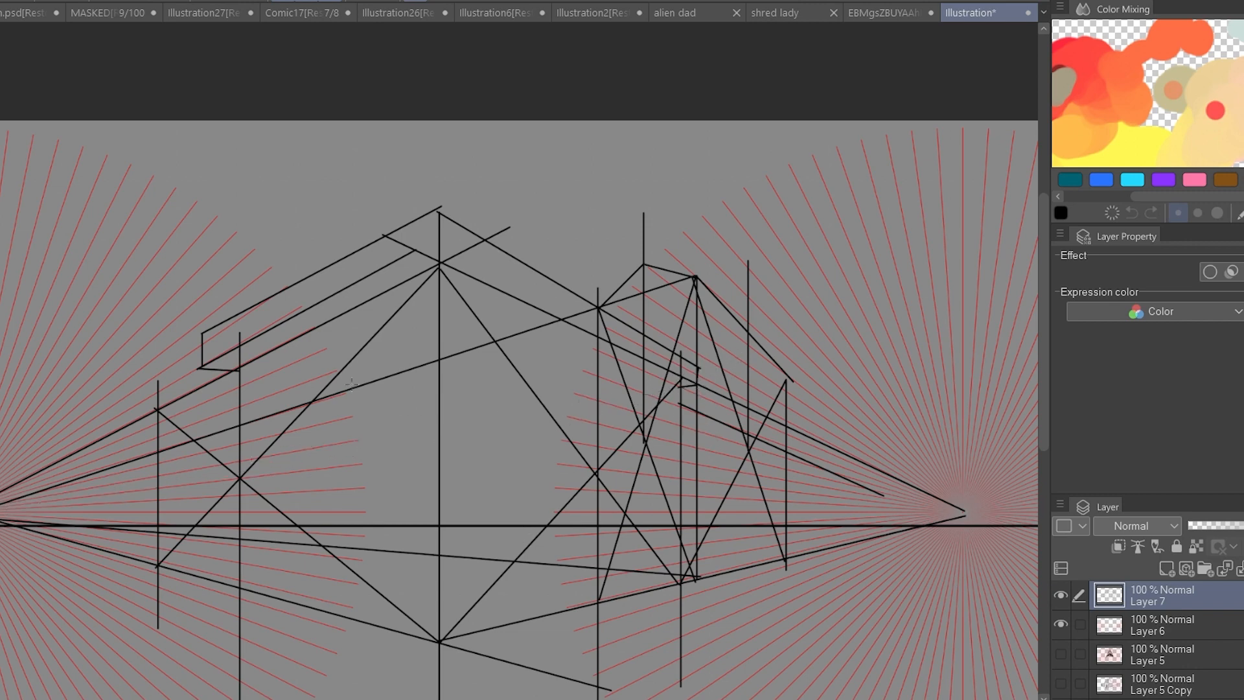
# Draw a wide doorway on the main building's left face and a narrow door on its right face.
pyautogui.scroll(-3, 477, 400)
pyautogui.moveTo(364, 385); pyautogui.dragTo(366, 461)
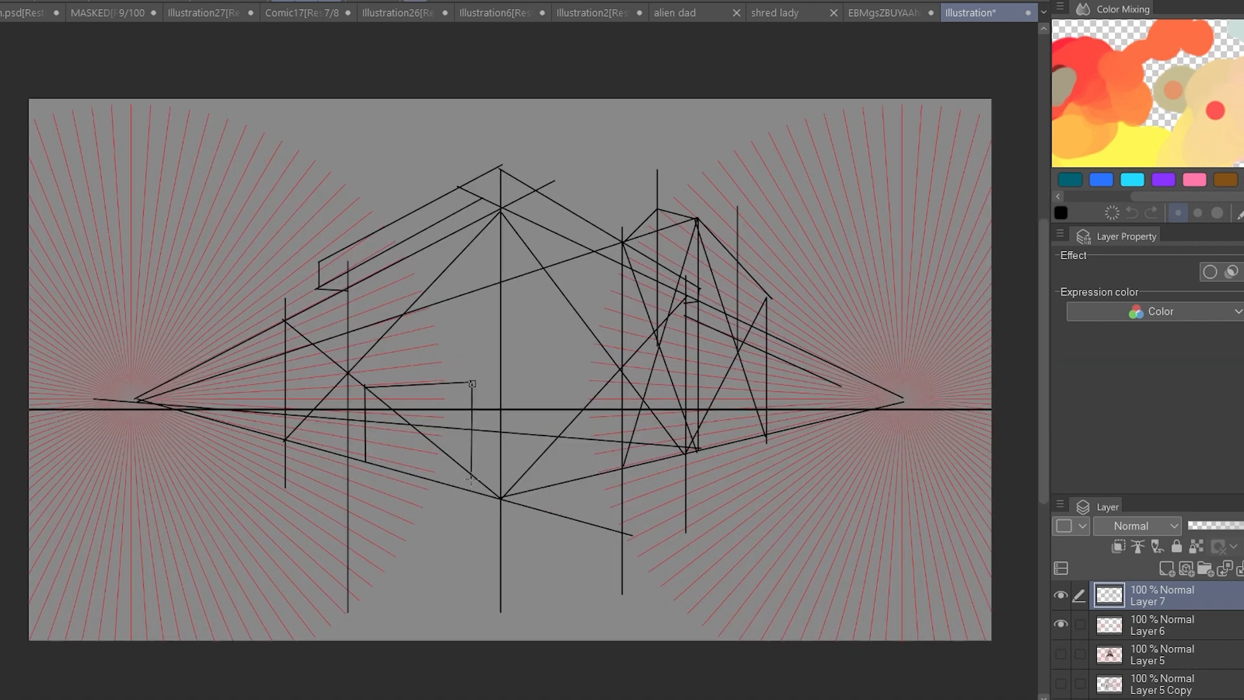
pyautogui.moveTo(471, 477); pyautogui.dragTo(472, 488)
pyautogui.scroll(-2, 800, 435)
pyautogui.scroll(2, 799, 436)
pyautogui.moveTo(543, 413); pyautogui.dragTo(542, 482)
pyautogui.press('ctrl')
pyautogui.moveTo(770, 396); pyautogui.dragTo(590, 405)
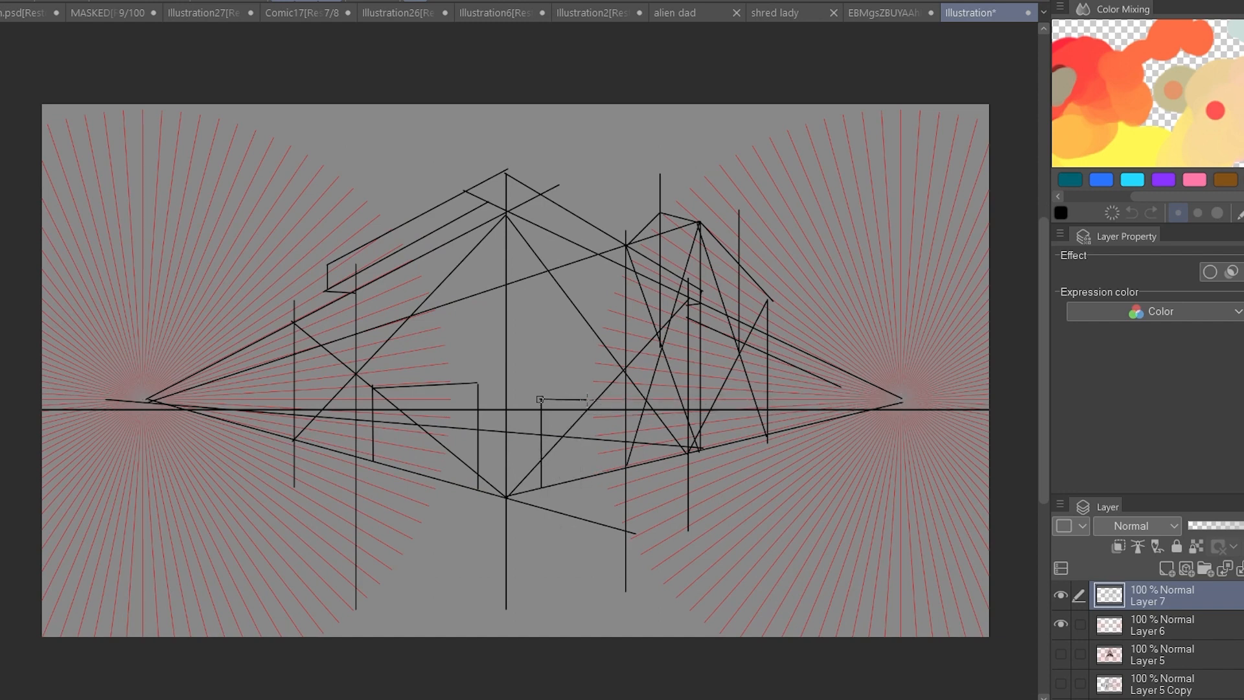
# Reduce the construction layer's opacity to 47% and add a new layer above it for the clean lines.
pyautogui.scroll(-3, 789, 381)
pyautogui.click(1229, 526)
pyautogui.click(1186, 568)
pyautogui.scroll(4, 751, 185)
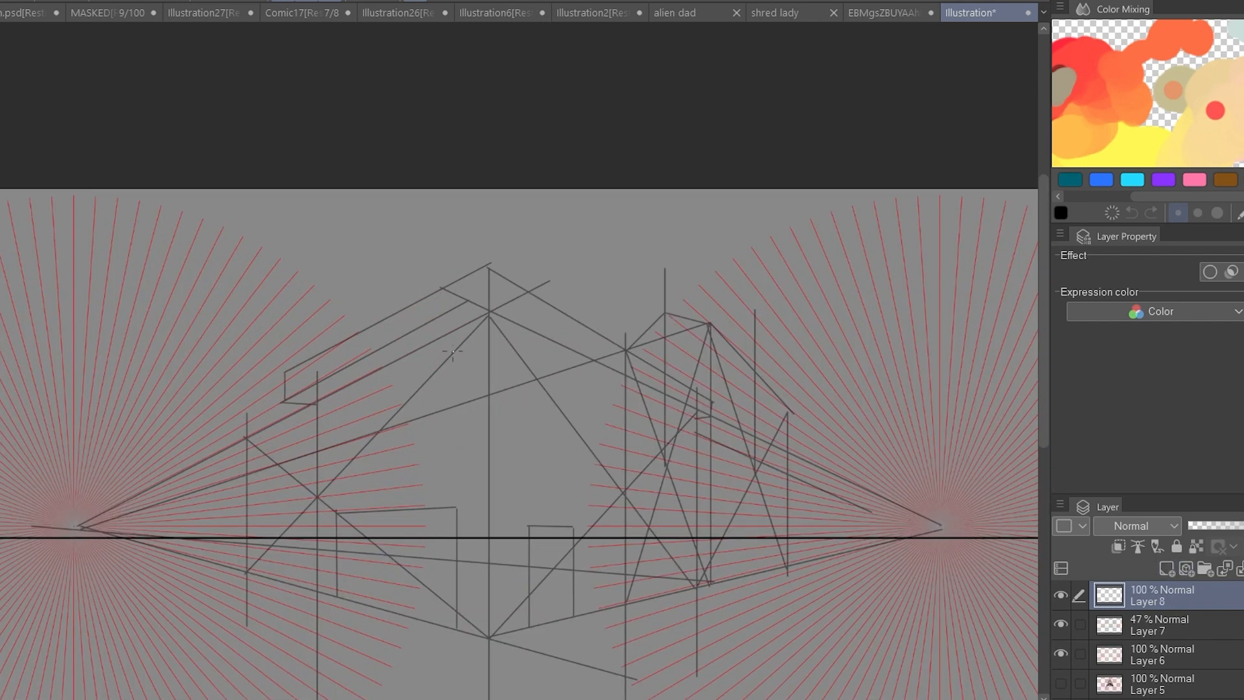
# Trace the left side of the main building's roof band as a closed outline in black.
pyautogui.moveTo(285, 373); pyautogui.dragTo(490, 264)
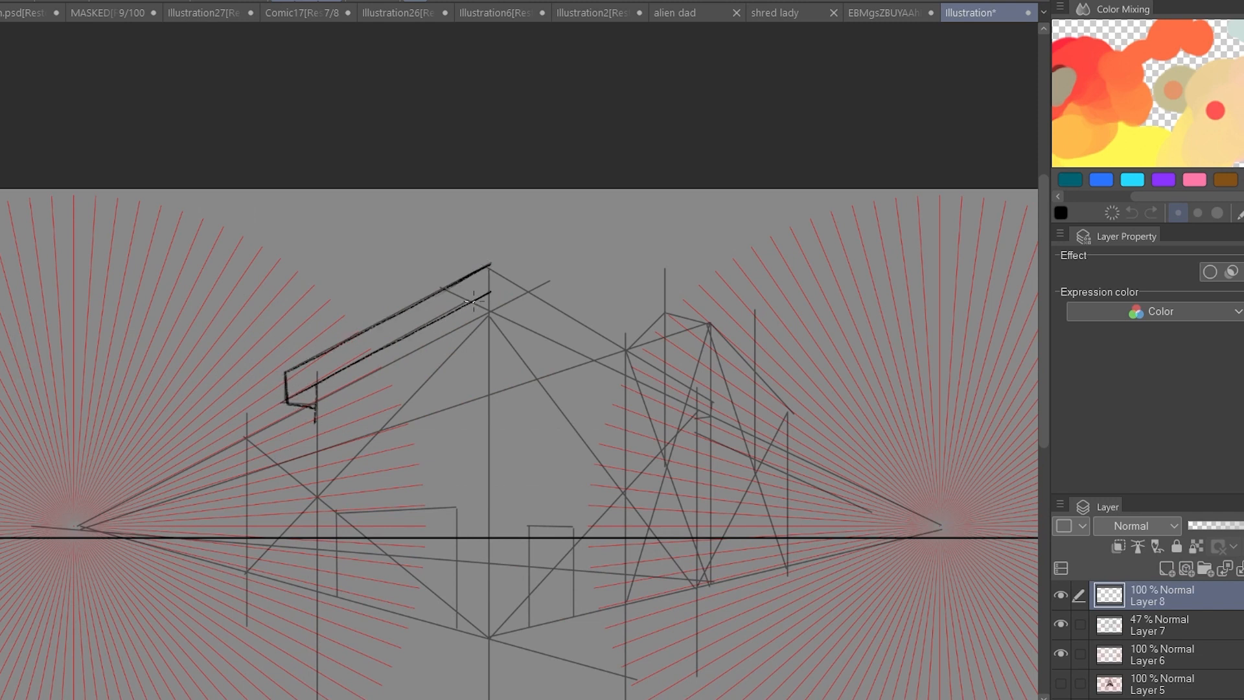
pyautogui.hotkey('ctrl', 'z')
pyautogui.hotkey('ctrl', 'z')
pyautogui.moveTo(481, 267)
pyautogui.mouseDown()
pyautogui.moveTo(435, 292)
pyautogui.moveTo(493, 299)
pyautogui.mouseUp()
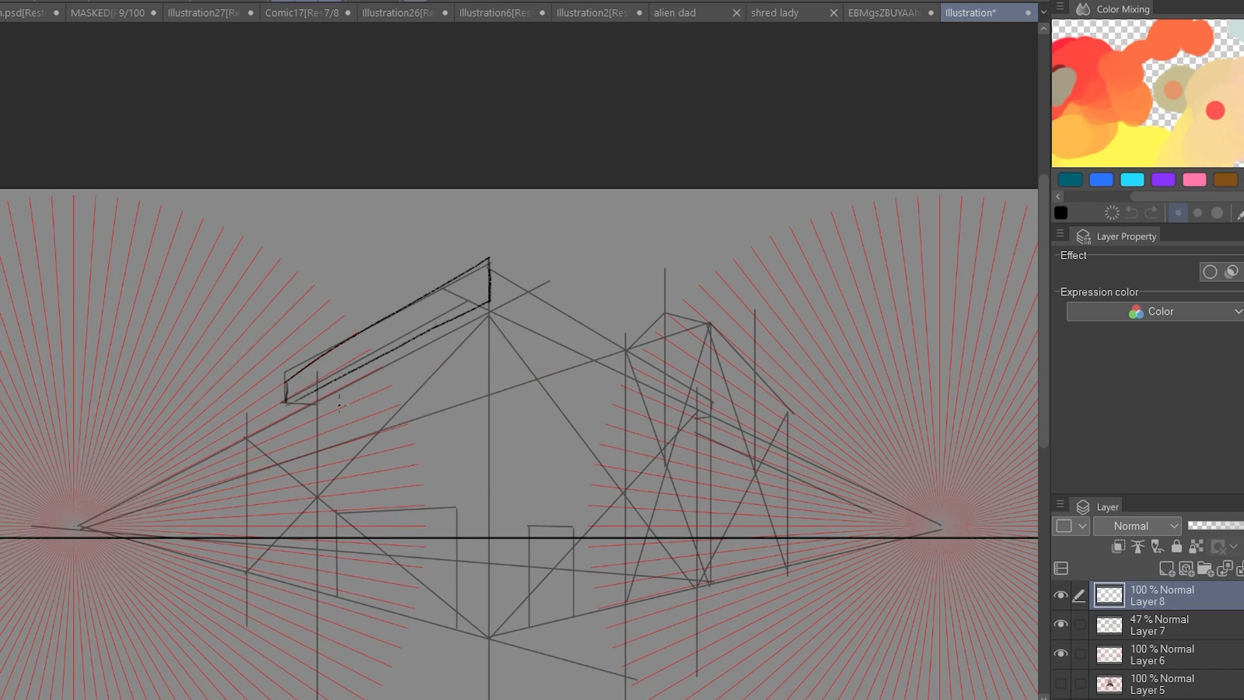
# Trace the left eave's underside, the left wall, both base edges and the central corner of the main building.
pyautogui.moveTo(321, 402); pyautogui.dragTo(313, 502)
pyautogui.moveTo(341, 480); pyautogui.dragTo(382, 327)
pyautogui.hotkey('ctrl', 'z')
pyautogui.moveTo(360, 237); pyautogui.dragTo(363, 307)
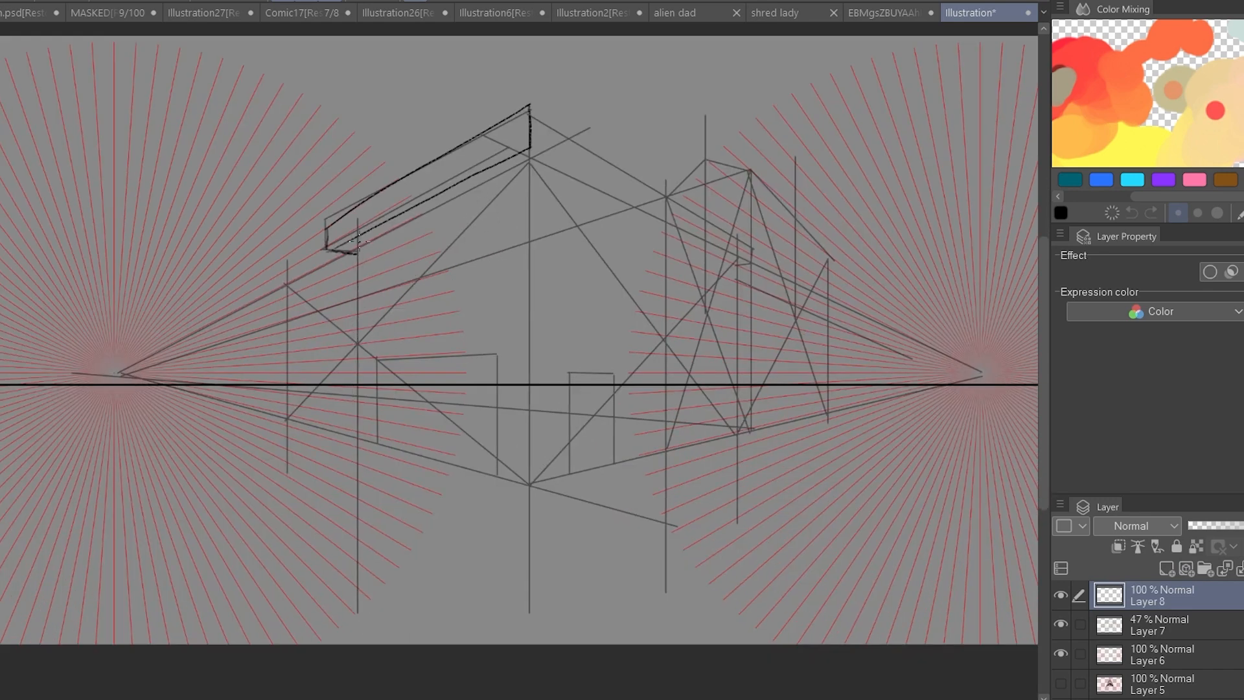
pyautogui.moveTo(357, 439); pyautogui.dragTo(398, 447)
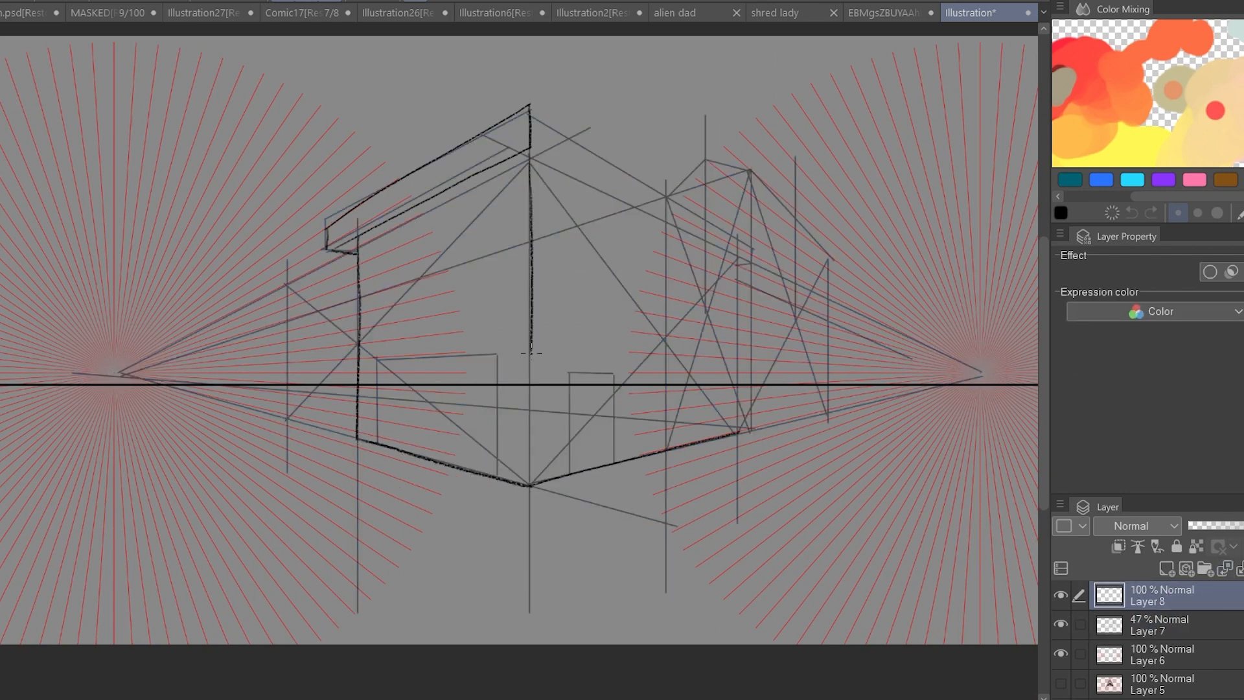
# Flip the canvas horizontally and trace the remaining roof band and the outer wall edge beneath it.
pyautogui.press('h')
pyautogui.moveTo(425, 104); pyautogui.dragTo(392, 131)
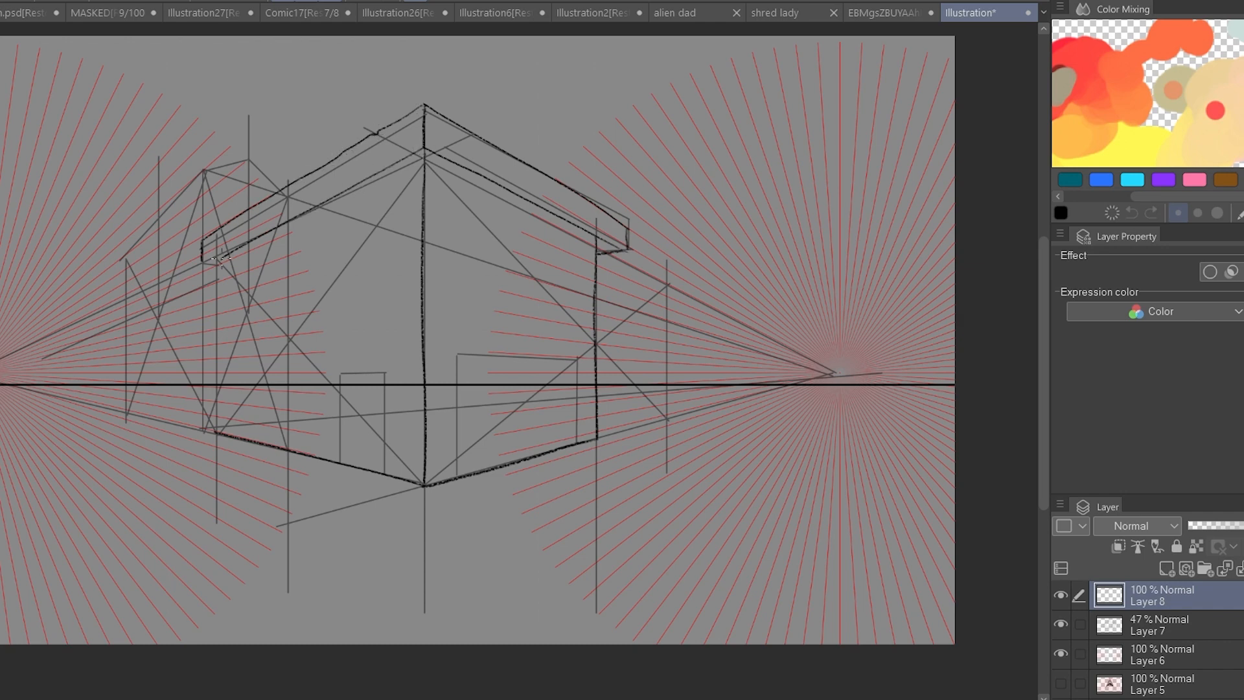
pyautogui.moveTo(220, 418); pyautogui.dragTo(219, 431)
# Ink the wide doorway with an inner frame for depth and draw a rectangular sign above it.
pyautogui.scroll(-2, 625, 314)
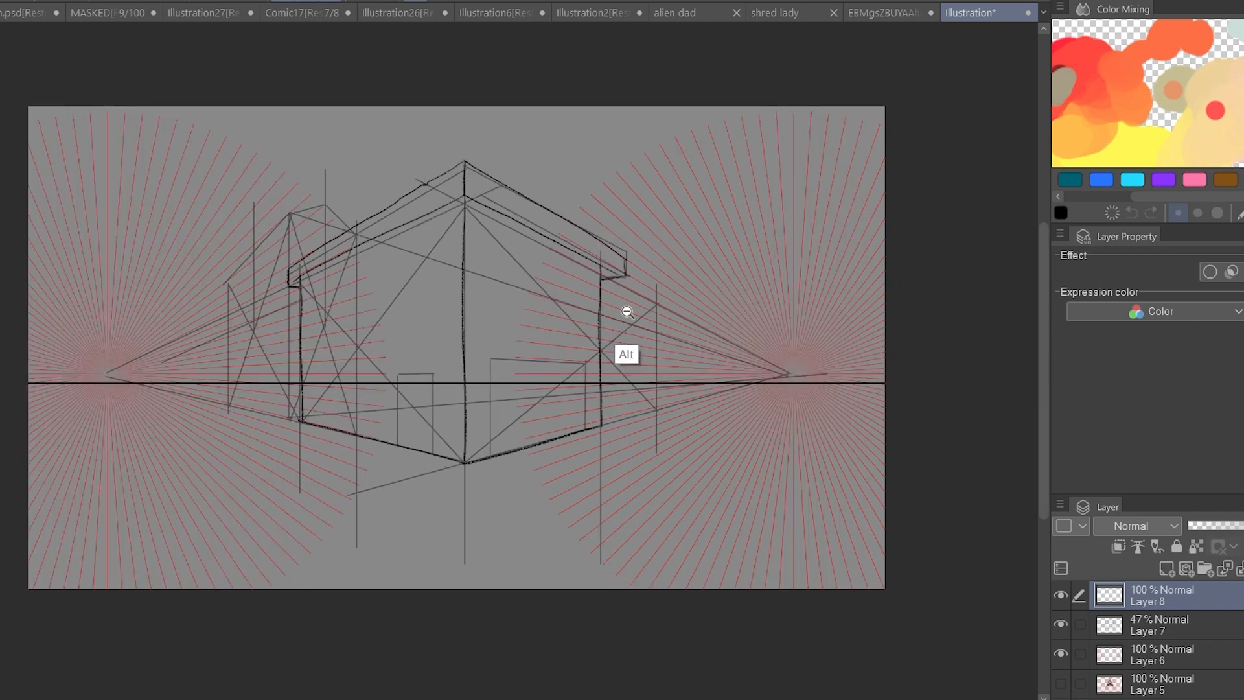
pyautogui.scroll(3, 447, 337)
pyautogui.moveTo(508, 367); pyautogui.dragTo(507, 494)
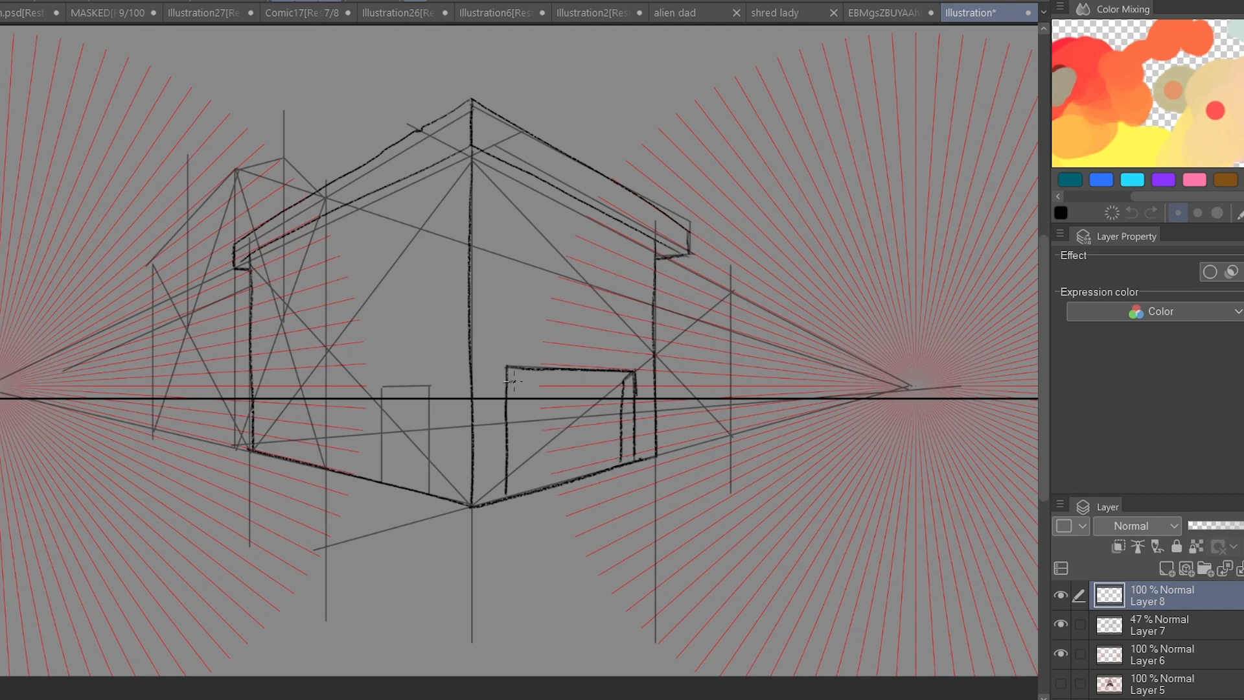
pyautogui.scroll(1, 565, 347)
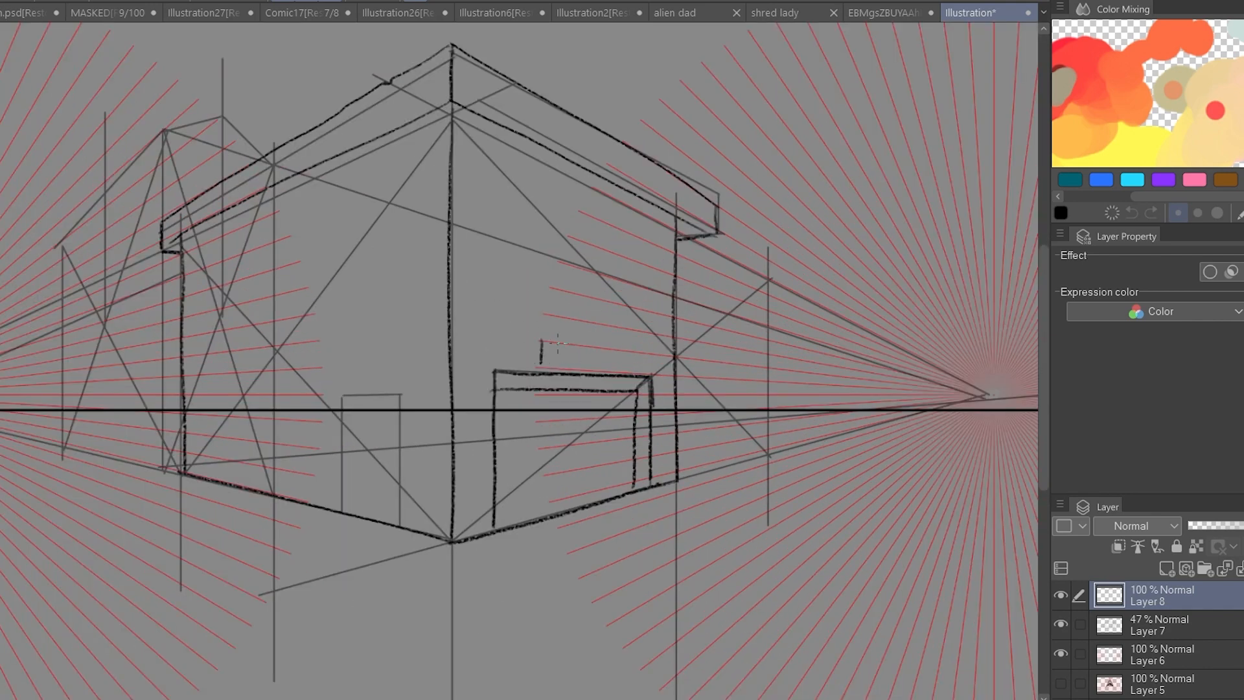
pyautogui.scroll(-3, 706, 385)
pyautogui.moveTo(706, 385); pyautogui.dragTo(741, 395)
# Lower Layer 7's opacity to 13%, ink the narrow door on Layer 8, and flip the canvas back.
pyautogui.click(1168, 623)
pyautogui.moveTo(1224, 525); pyautogui.dragTo(1201, 525)
pyautogui.click(1168, 595)
pyautogui.scroll(2, 745, 350)
pyautogui.moveTo(758, 347); pyautogui.dragTo(857, 454)
pyautogui.press('h')
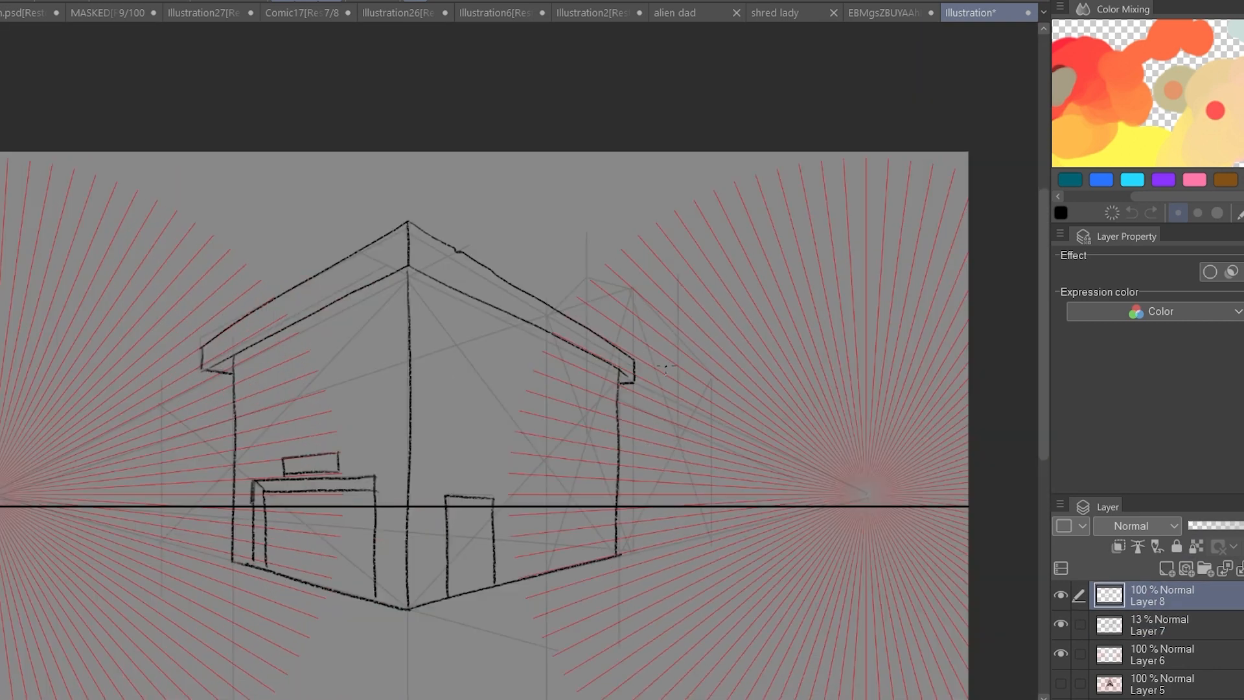
# Ink the rear building's triangular roof peak above the main building's right eave.
pyautogui.scroll(2, 577, 296)
pyautogui.moveTo(544, 315); pyautogui.dragTo(583, 276)
pyautogui.moveTo(658, 285); pyautogui.dragTo(659, 383)
pyautogui.moveTo(656, 430); pyautogui.dragTo(652, 386)
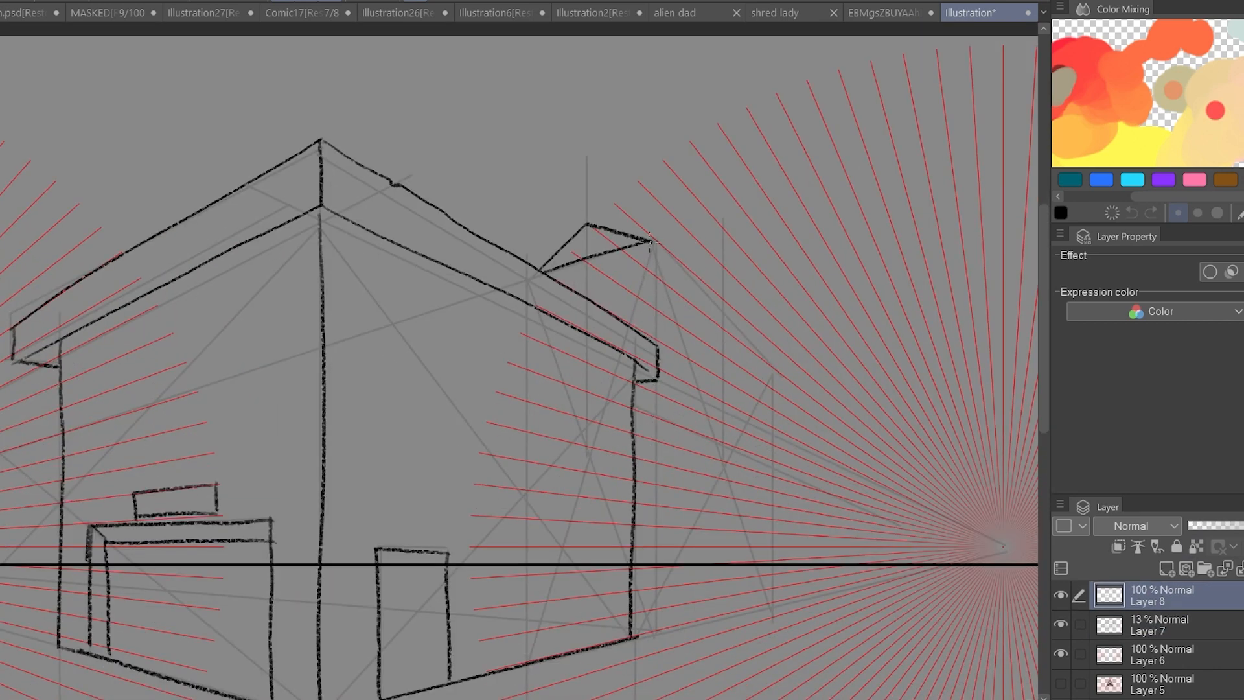
# Ink the rear building's sloping roof edge, walls and base, and check the sketch with the perspective grid hidden.
pyautogui.moveTo(661, 249); pyautogui.dragTo(765, 333)
pyautogui.hotkey('ctrl', 'z')
pyautogui.moveTo(650, 243)
pyautogui.mouseDown()
pyautogui.moveTo(787, 373)
pyautogui.moveTo(776, 366)
pyautogui.mouseUp()
pyautogui.hotkey('ctrl', 'z')
pyautogui.moveTo(775, 367); pyautogui.dragTo(777, 601)
pyautogui.moveTo(859, 476); pyautogui.dragTo(823, 495)
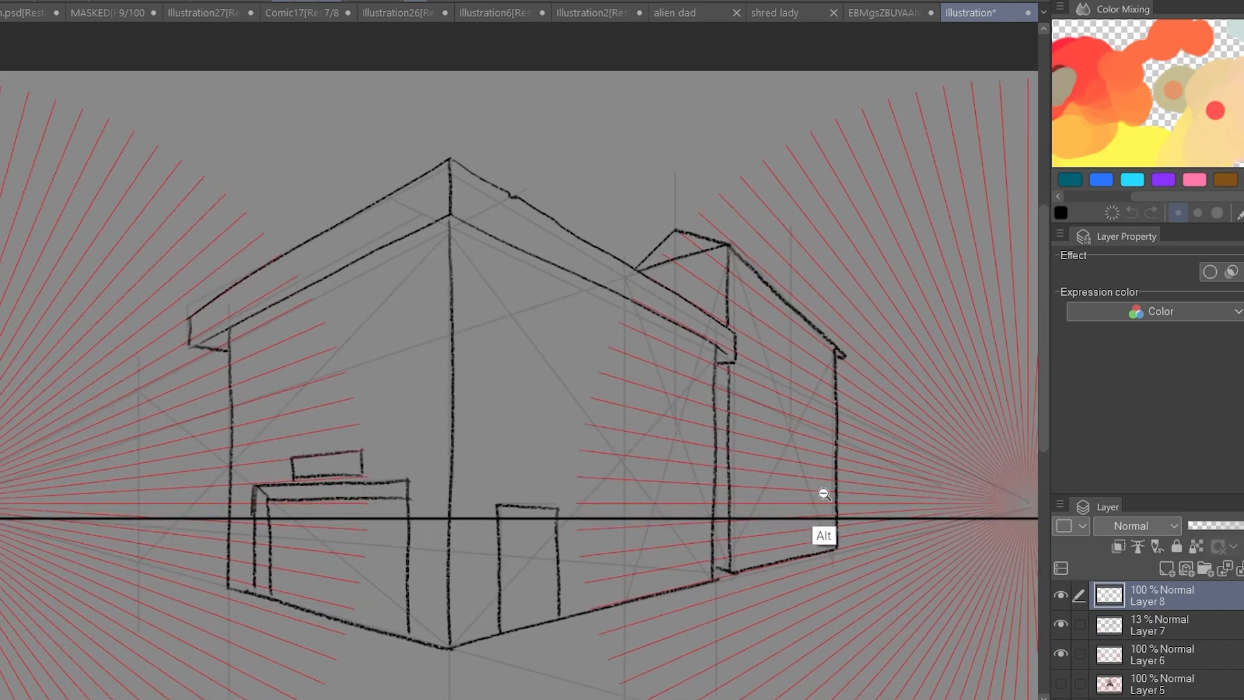
pyautogui.click(1063, 651)
pyautogui.click(1062, 651)
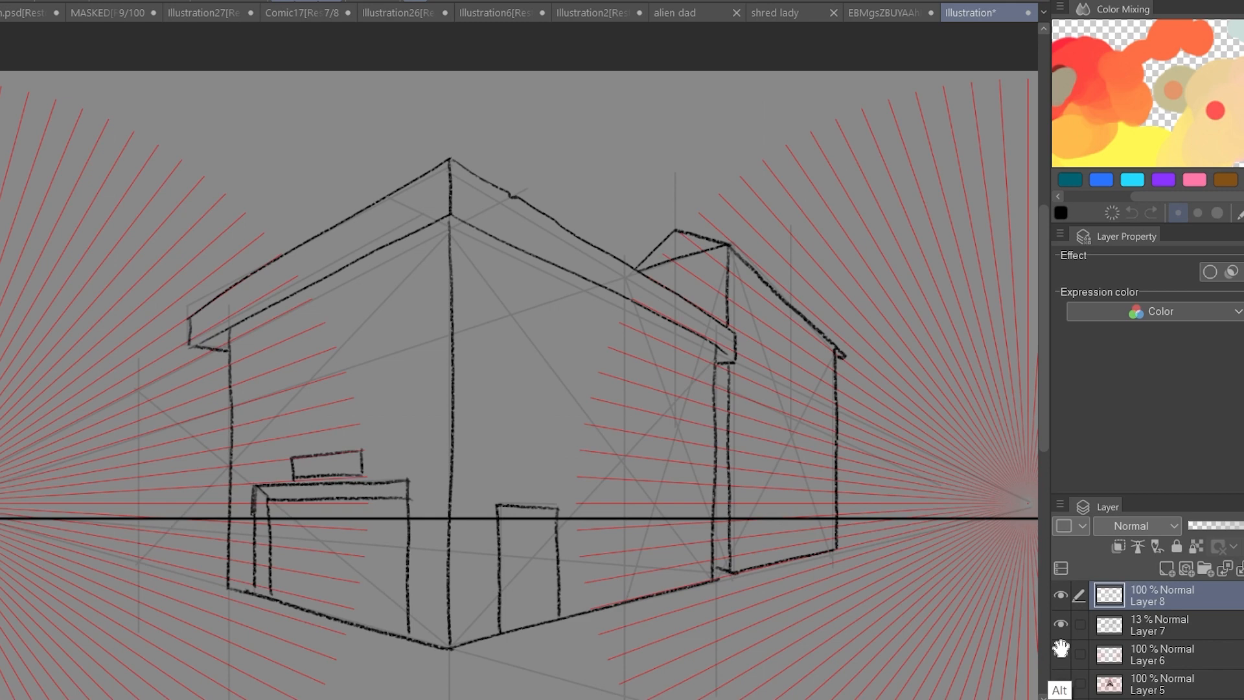
# Draw a small door on the rear building's front face, standing on its base line.
pyautogui.scroll(4, 722, 394)
pyautogui.moveTo(553, 509); pyautogui.dragTo(554, 615)
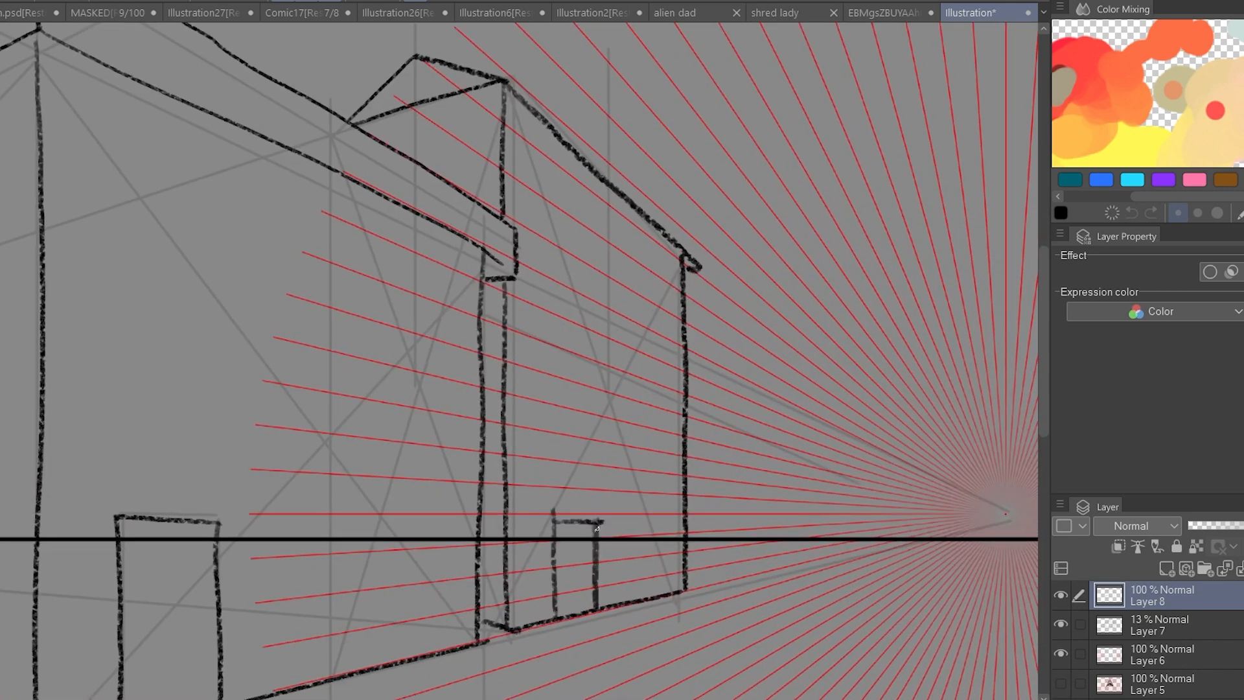
pyautogui.scroll(-4, 597, 528)
# Flip the canvas and ink the curb lines in front of the building, running to the two vanishing points.
pyautogui.moveTo(759, 437); pyautogui.dragTo(673, 452)
pyautogui.moveTo(820, 416); pyautogui.dragTo(424, 603)
pyautogui.press('h')
pyautogui.moveTo(755, 506); pyautogui.dragTo(630, 506)
pyautogui.moveTo(844, 418)
pyautogui.mouseDown()
pyautogui.moveTo(375, 644)
pyautogui.moveTo(394, 627)
pyautogui.mouseUp()
pyautogui.hotkey('ctrl', 'z')
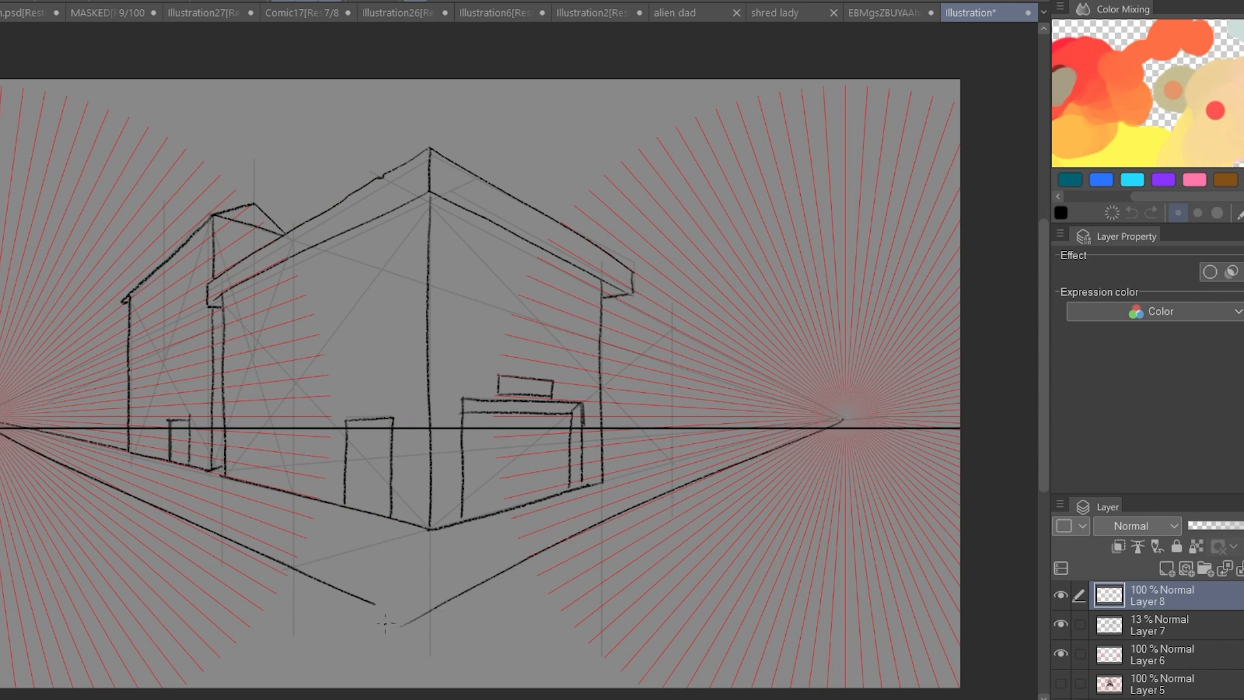
# Duplicate Layer 8 and nudge the copy slightly down to double the linework.
pyautogui.hotkey('ctrl', 'c')
pyautogui.hotkey('ctrl', 'v')
pyautogui.hotkey('ctrl', 'Down')
pyautogui.hotkey('ctrl', 'Down')
pyautogui.hotkey('ctrl', 'Down')
pyautogui.hotkey('ctrl', 'Down')
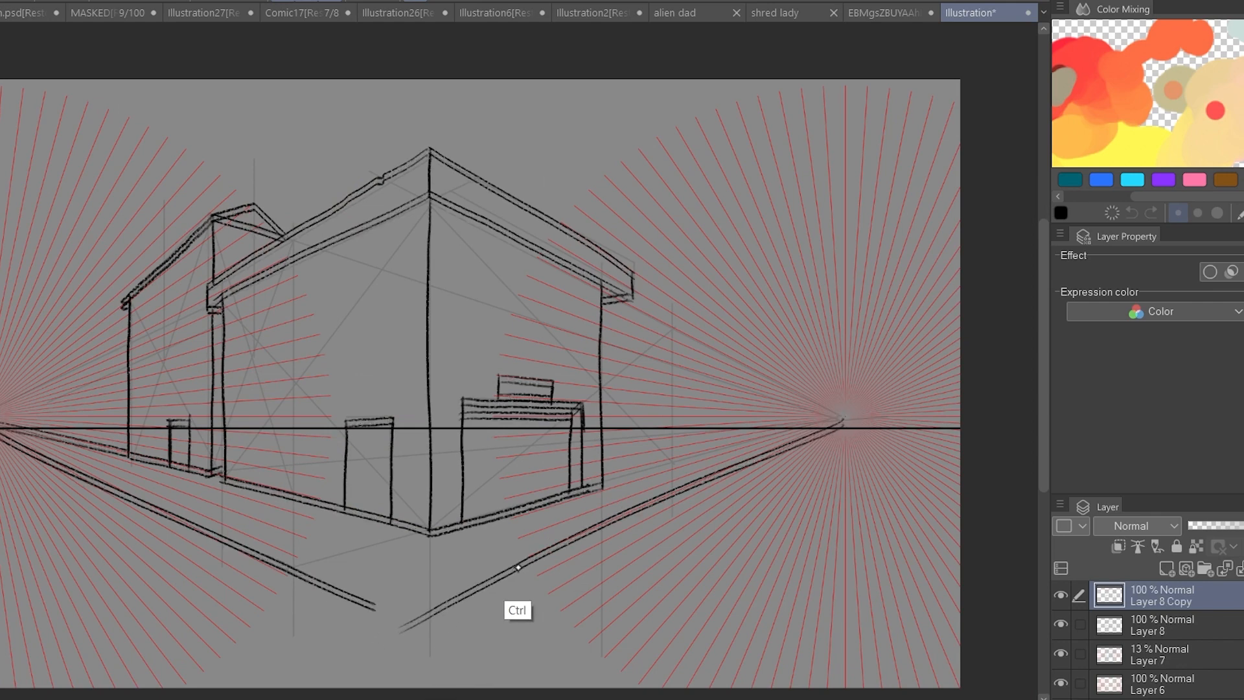
# Remove the copy's upper linework so only the doubled base and curb lines are kept, and merge it into Layer 8.
pyautogui.moveTo(346, 523)
pyautogui.mouseDown()
pyautogui.moveTo(477, 125)
pyautogui.moveTo(646, 410)
pyautogui.moveTo(363, 519)
pyautogui.mouseUp()
pyautogui.press('Delete')
pyautogui.hotkey('ctrl', 'd')
pyautogui.moveTo(54, 421); pyautogui.dragTo(22, 409)
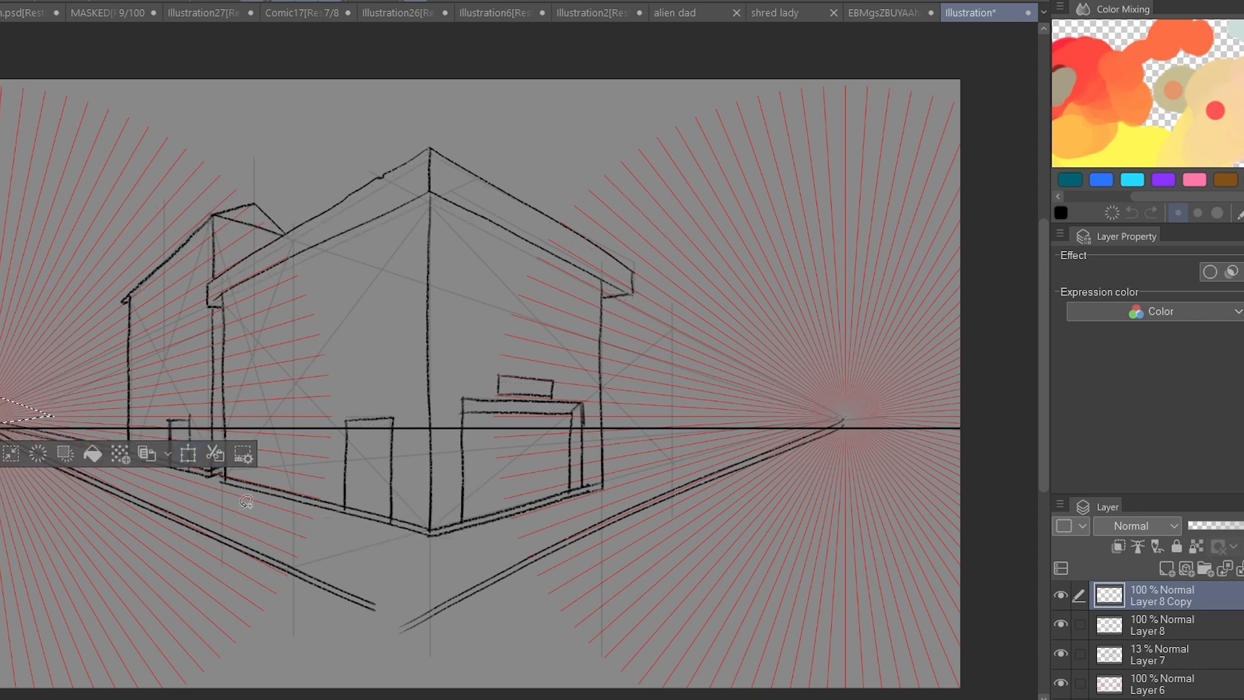
pyautogui.hotkey('ctrl', 'd')
pyautogui.scroll(-1, 490, 419)
pyautogui.scroll(1, 563, 515)
pyautogui.hotkey('ctrl', 'e')
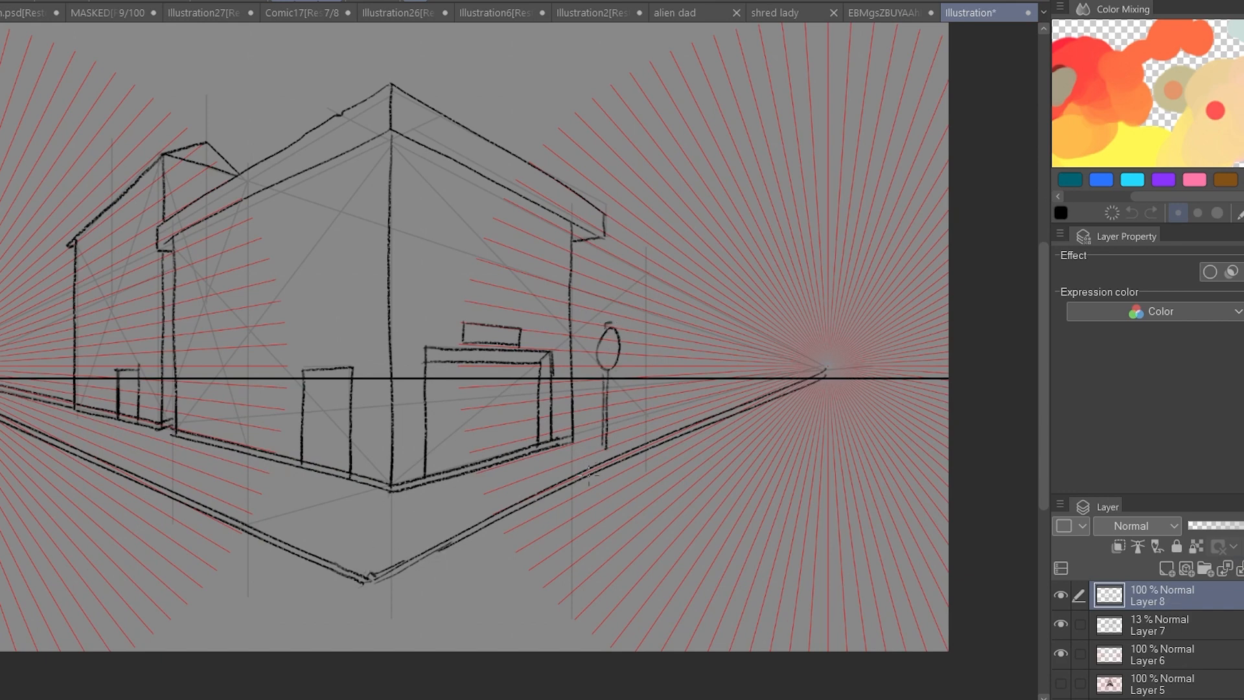
# Draw a tall upper-floor window in perspective on the main building's right face, beside the corner edge.
pyautogui.moveTo(571, 224); pyautogui.dragTo(574, 239)
pyautogui.moveTo(524, 289); pyautogui.dragTo(747, 380)
pyautogui.scroll(1, 676, 324)
pyautogui.moveTo(654, 255)
pyautogui.mouseDown()
pyautogui.moveTo(654, 344)
pyautogui.moveTo(693, 280)
pyautogui.moveTo(658, 350)
pyautogui.mouseUp()
pyautogui.hotkey('ctrl', 'z')
pyautogui.hotkey('ctrl', 'z')
pyautogui.moveTo(657, 257); pyautogui.dragTo(701, 279)
pyautogui.moveTo(657, 348); pyautogui.dragTo(701, 360)
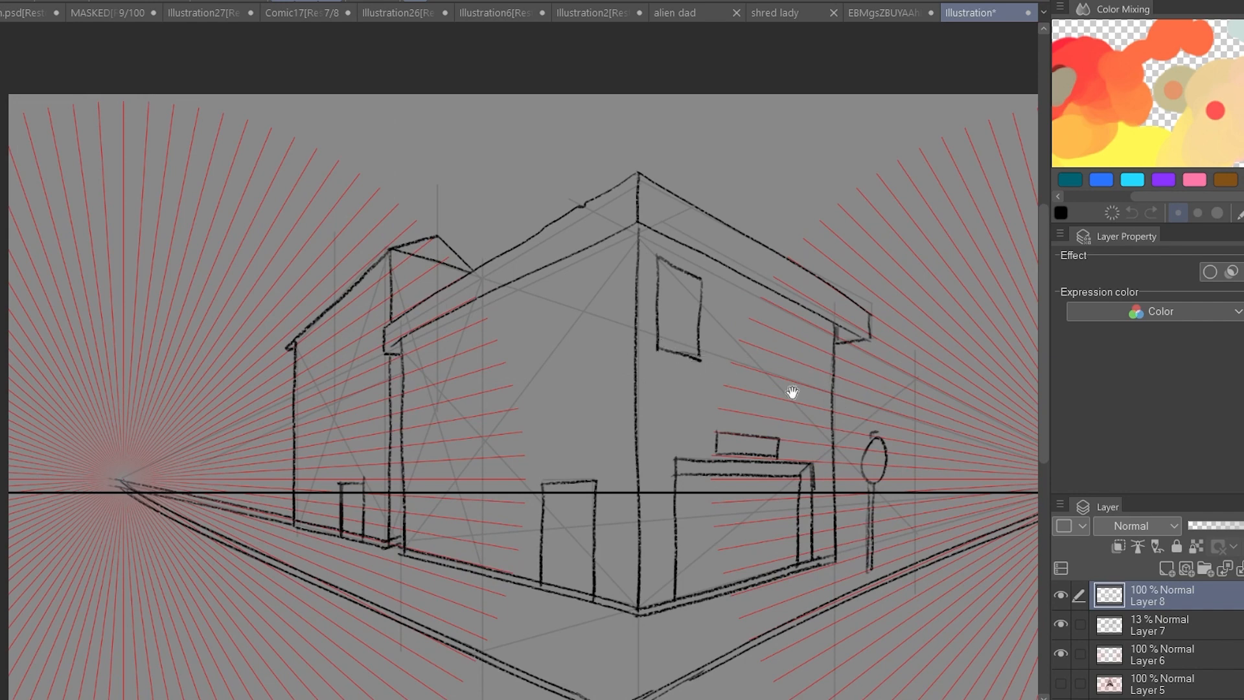
# Duplicate the window and place a smaller copy farther along the right face, following the perspective lines.
pyautogui.moveTo(791, 394); pyautogui.dragTo(653, 406)
pyautogui.press('m')
pyautogui.moveTo(583, 295)
pyautogui.mouseDown()
pyautogui.moveTo(578, 396)
pyautogui.moveTo(625, 388)
pyautogui.moveTo(617, 376)
pyautogui.mouseUp()
pyautogui.hotkey('ctrl', 'c')
pyautogui.hotkey('ctrl', 'v')
pyautogui.hotkey('ctrl', 'd')
pyautogui.hotkey('ctrl', 't')
pyautogui.moveTo(602, 343); pyautogui.dragTo(656, 395)
pyautogui.click(577, 416)
# Add another smaller window copy at the end of the row and merge the window copies into Layer 8.
pyautogui.hotkey('ctrl', 'c')
pyautogui.hotkey('ctrl', 'v')
pyautogui.hotkey('ctrl', 'z')
pyautogui.hotkey('ctrl', 't')
pyautogui.press('Return')
pyautogui.hotkey('ctrl', 'e')
pyautogui.hotkey('ctrl', 'e')
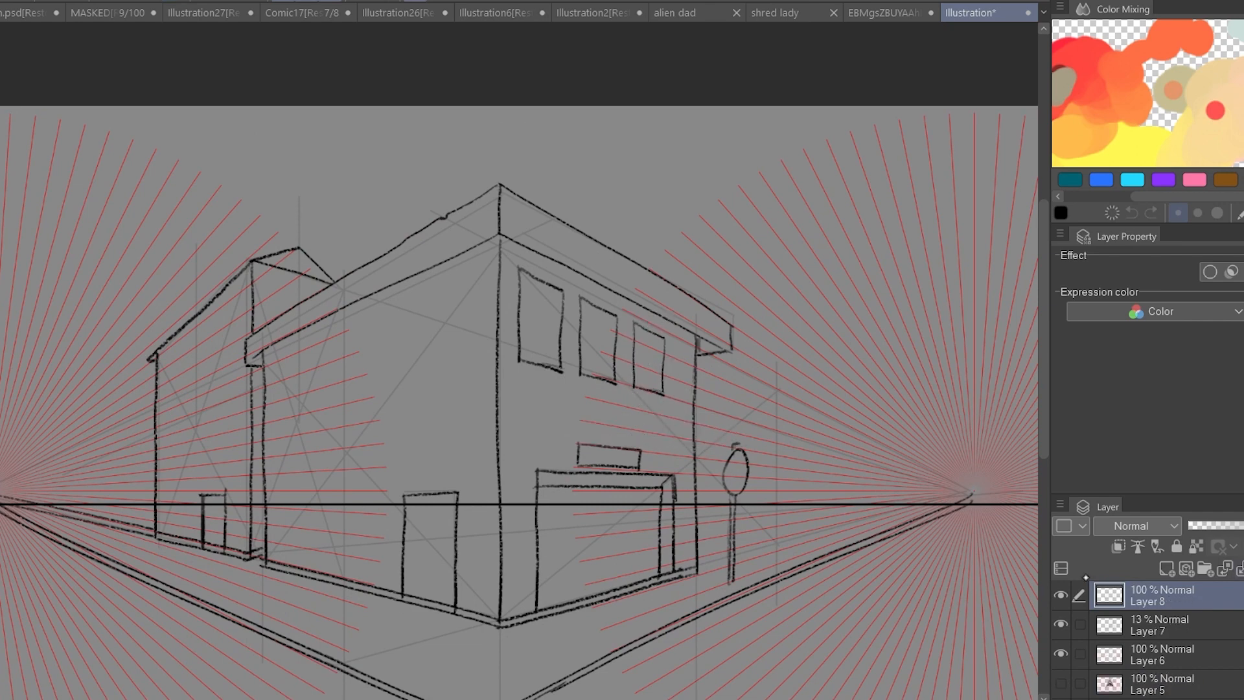
# Select the three windows on the right face and shift them slightly away from the corner edge.
pyautogui.moveTo(583, 289); pyautogui.dragTo(653, 424)
pyautogui.hotkey('ctrl', 'z')
pyautogui.moveTo(674, 335)
pyautogui.mouseDown()
pyautogui.moveTo(662, 411)
pyautogui.moveTo(668, 398)
pyautogui.mouseUp()
pyautogui.hotkey('ctrl', 't')
pyautogui.moveTo(603, 366); pyautogui.dragTo(615, 371)
pyautogui.click(578, 449)
# Duplicate the three windows, mirror the copy and fit it onto the main building's left face in perspective.
pyautogui.hotkey('ctrl', 'c')
pyautogui.hotkey('ctrl', 'v')
pyautogui.moveTo(466, 348); pyautogui.dragTo(511, 343)
pyautogui.moveTo(483, 396); pyautogui.dragTo(451, 397)
pyautogui.moveTo(372, 424); pyautogui.dragTo(374, 421)
pyautogui.moveTo(434, 381); pyautogui.dragTo(432, 390)
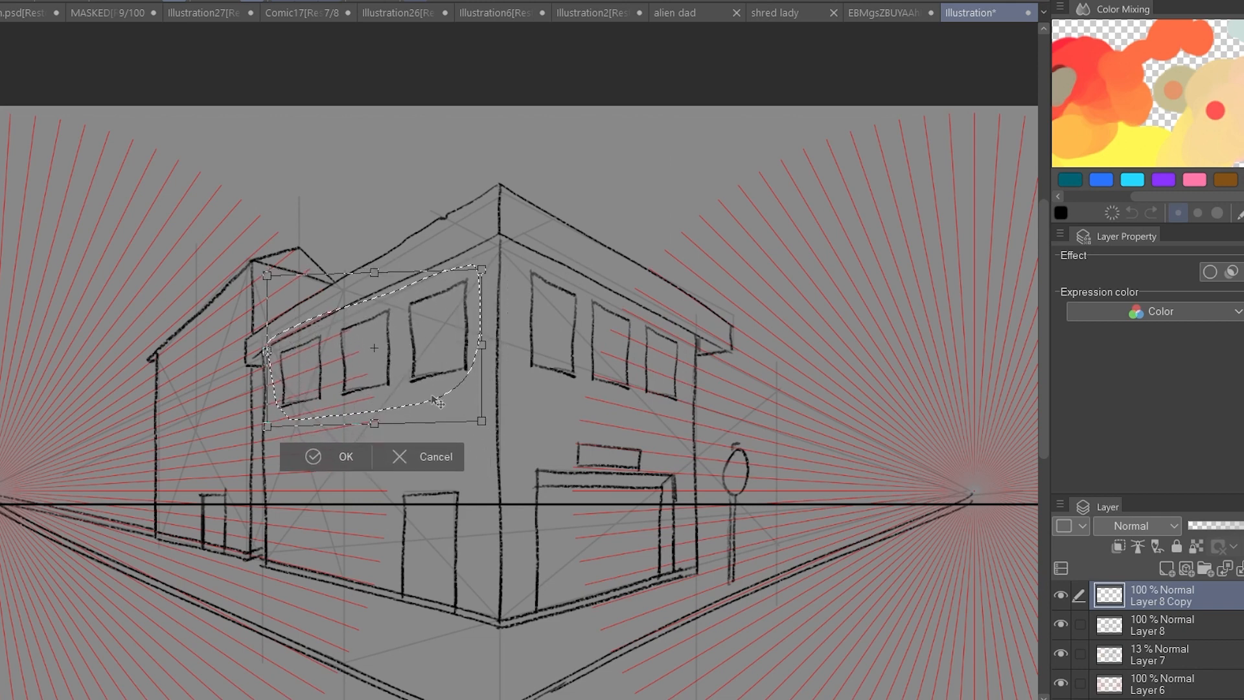
pyautogui.click(336, 455)
# Duplicate the left face's window row and shrink and rotate the copy over the rear building's wall.
pyautogui.hotkey('ctrl', 'c')
pyautogui.hotkey('ctrl', 'v')
pyautogui.hotkey('ctrl', 't')
pyautogui.click(319, 455)
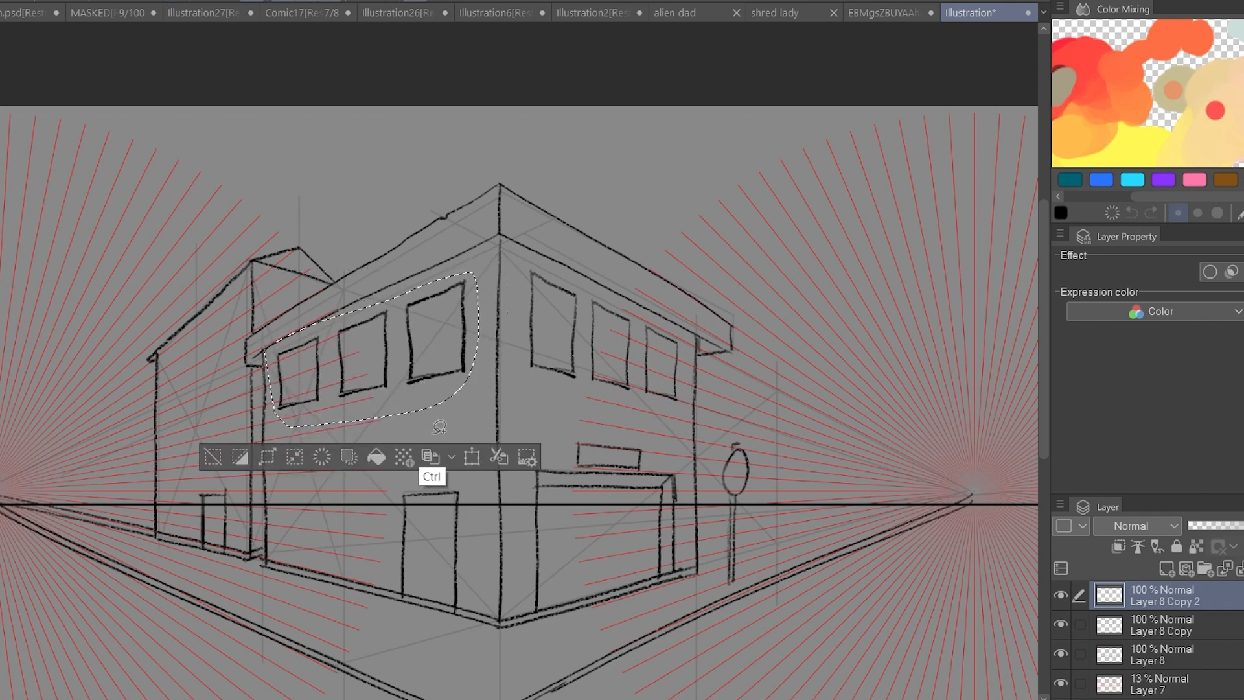
pyautogui.hotkey('ctrl', 't')
pyautogui.moveTo(421, 397); pyautogui.dragTo(301, 402)
pyautogui.moveTo(360, 433); pyautogui.dragTo(329, 372)
pyautogui.moveTo(238, 387); pyautogui.dragTo(237, 382)
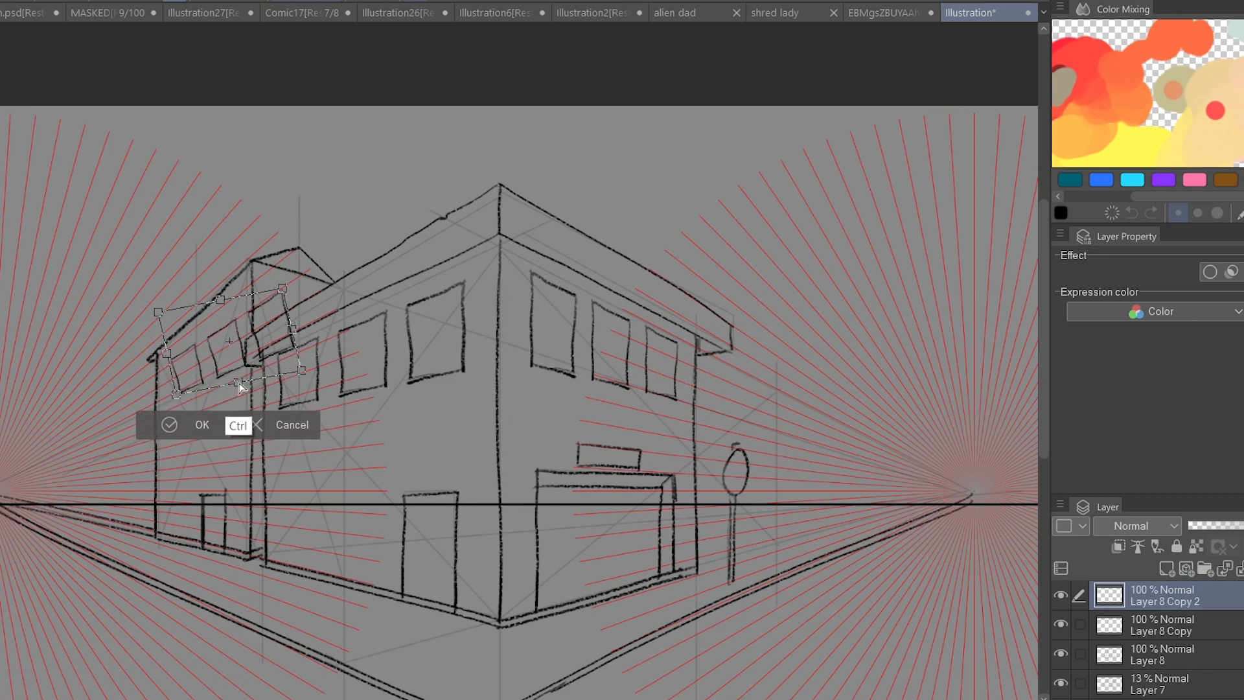
# Distort the copied windows to the rear building's perspective, keeping two windows on its upper wall.
pyautogui.moveTo(159, 312); pyautogui.dragTo(163, 320)
pyautogui.moveTo(260, 350); pyautogui.dragTo(254, 353)
pyautogui.moveTo(169, 393); pyautogui.dragTo(160, 390)
pyautogui.moveTo(217, 362); pyautogui.dragTo(222, 368)
pyautogui.moveTo(296, 376); pyautogui.dragTo(288, 349)
pyautogui.moveTo(281, 297)
pyautogui.mouseDown()
pyautogui.moveTo(277, 346)
pyautogui.moveTo(221, 367)
pyautogui.moveTo(217, 425)
pyautogui.mouseUp()
pyautogui.click(201, 426)
pyautogui.hotkey('ctrl', 't')
pyautogui.click(185, 429)
# Duplicate the rear building's two windows and fit the copy below them as a second row.
pyautogui.hotkey('ctrl', 'c')
pyautogui.hotkey('ctrl', 'v')
pyautogui.hotkey('ctrl', 't')
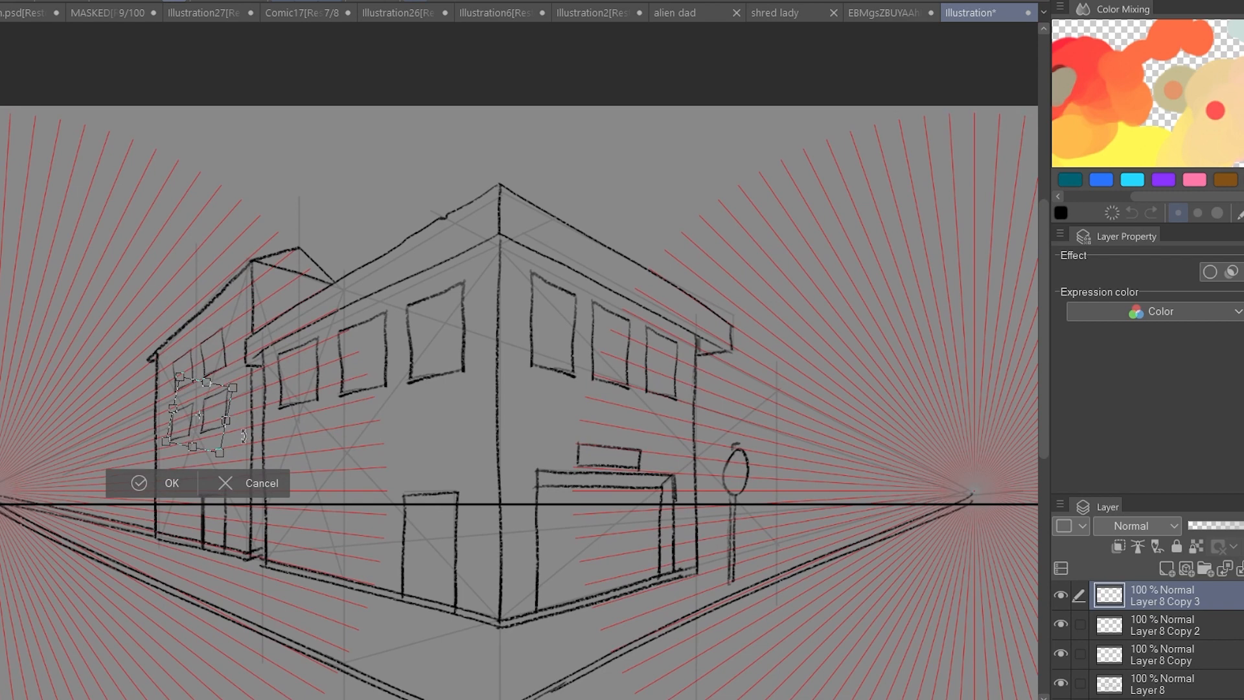
pyautogui.press('Return')
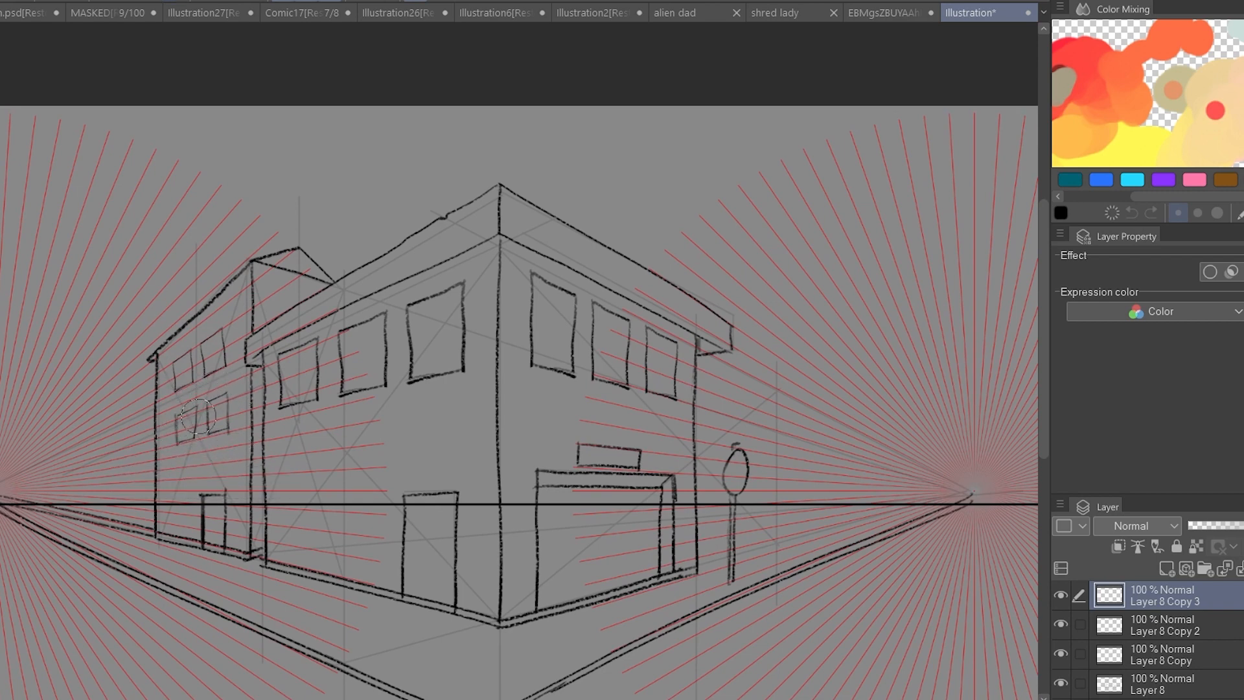
pyautogui.scroll(-3, 333, 419)
pyautogui.scroll(3, 333, 419)
# Merge the window copy layers into Layer 8 and hide the Layer 7 sketch.
pyautogui.click(1060, 625)
pyautogui.click(1060, 654)
pyautogui.click(1060, 624)
pyautogui.hotkey('ctrl', 'e')
pyautogui.click(1060, 624)
pyautogui.hotkey('ctrl', 'e')
pyautogui.hotkey('ctrl', 'e')
pyautogui.click(1060, 625)
pyautogui.click(1060, 653)
pyautogui.click(1061, 654)
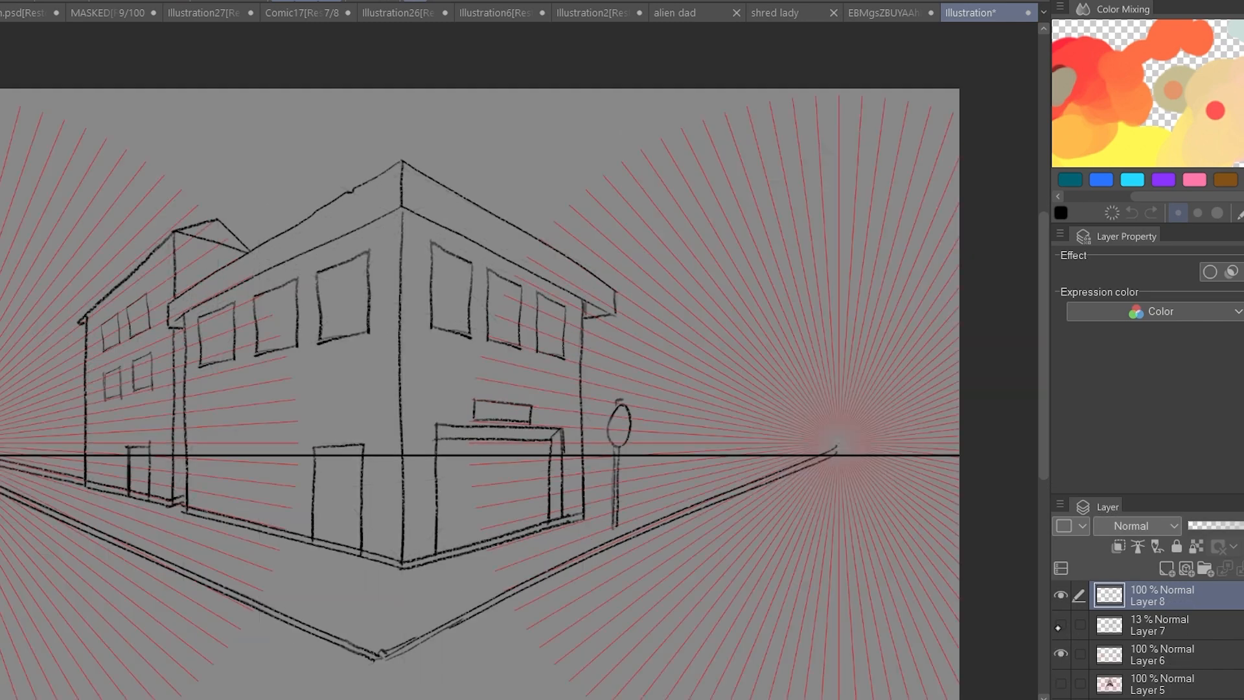
# Ink the ground horizon on both sides of the buildings and hide the Layer 6 perspective grid.
pyautogui.moveTo(454, 447); pyautogui.dragTo(688, 461)
pyautogui.moveTo(173, 473); pyautogui.dragTo(251, 472)
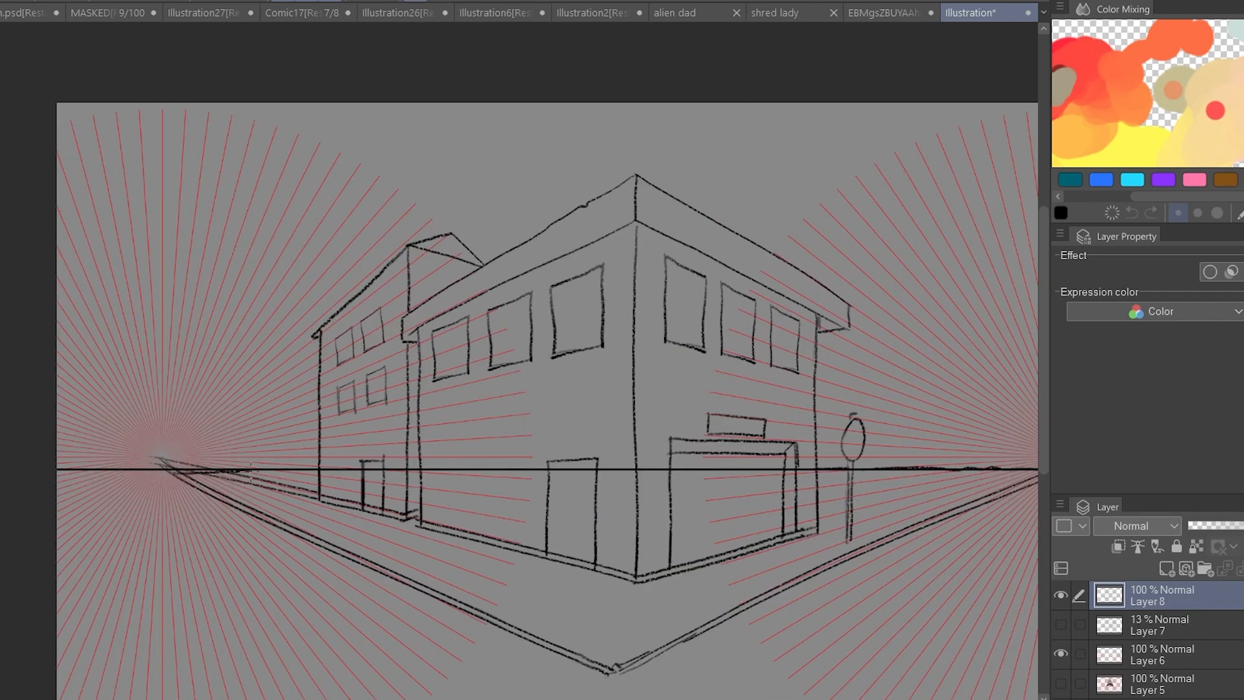
pyautogui.scroll(-2, 123, 469)
pyautogui.click(1060, 654)
pyautogui.scroll(-2, 842, 537)
pyautogui.scroll(5, 648, 369)
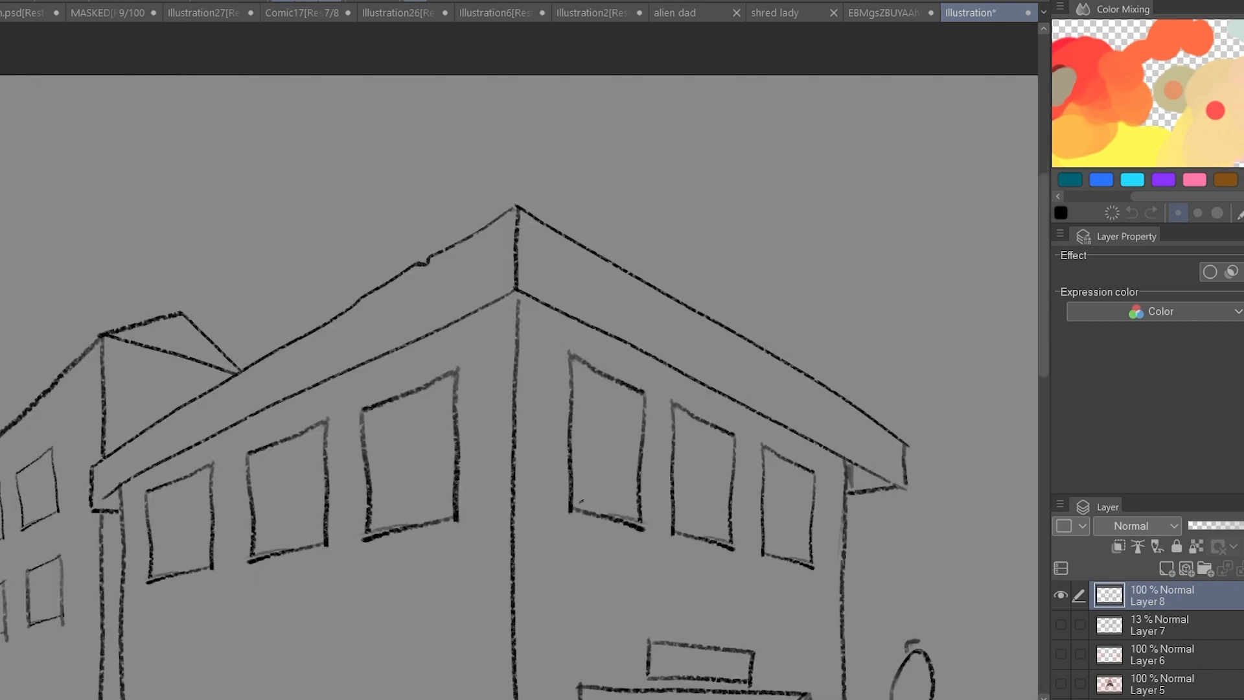
# Lasso all the windows on both buildings, duplicate them and offset the copy slightly to suggest frame thickness.
pyautogui.scroll(-2, 735, 449)
pyautogui.moveTo(357, 468); pyautogui.dragTo(565, 393)
pyautogui.moveTo(607, 388)
pyautogui.mouseDown()
pyautogui.moveTo(800, 512)
pyautogui.moveTo(608, 408)
pyautogui.mouseUp()
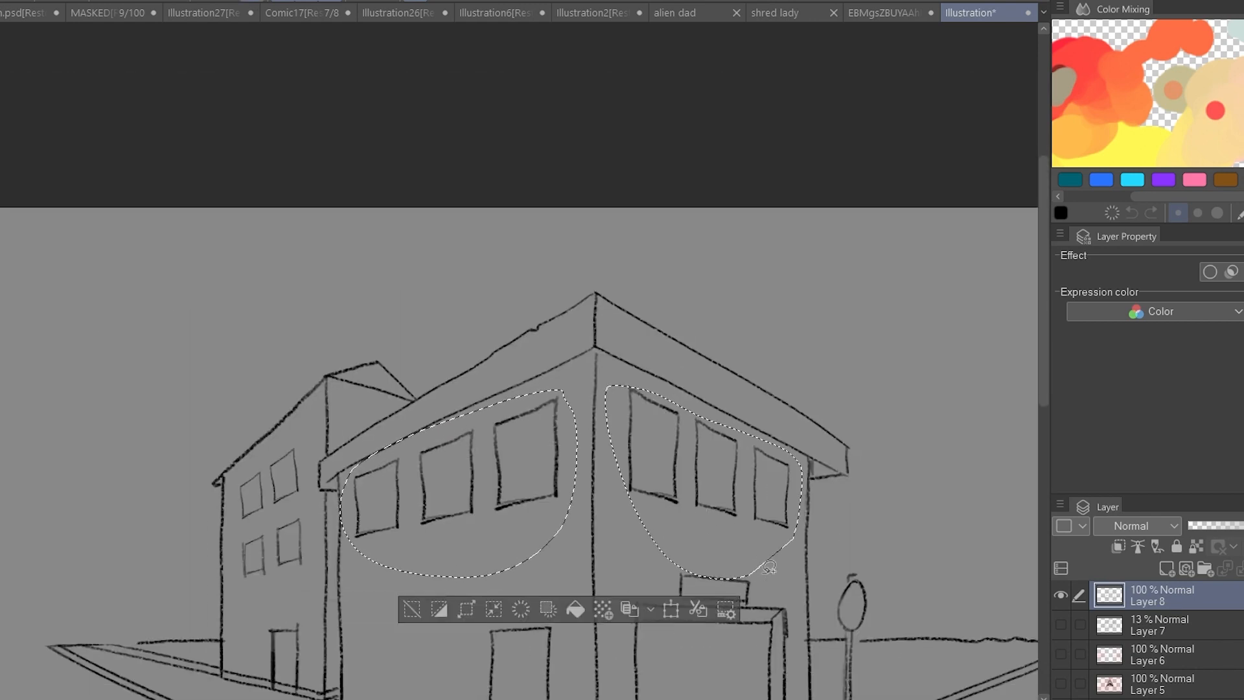
pyautogui.moveTo(307, 568); pyautogui.dragTo(288, 583)
pyautogui.hotkey('ctrl', 'c')
pyautogui.hotkey('ctrl', 'v')
pyautogui.moveTo(555, 485); pyautogui.dragTo(559, 489)
pyautogui.click(366, 627)
# Erase the excess duplicate window lines so only the inner frame edges are kept.
pyautogui.moveTo(564, 401); pyautogui.dragTo(498, 511)
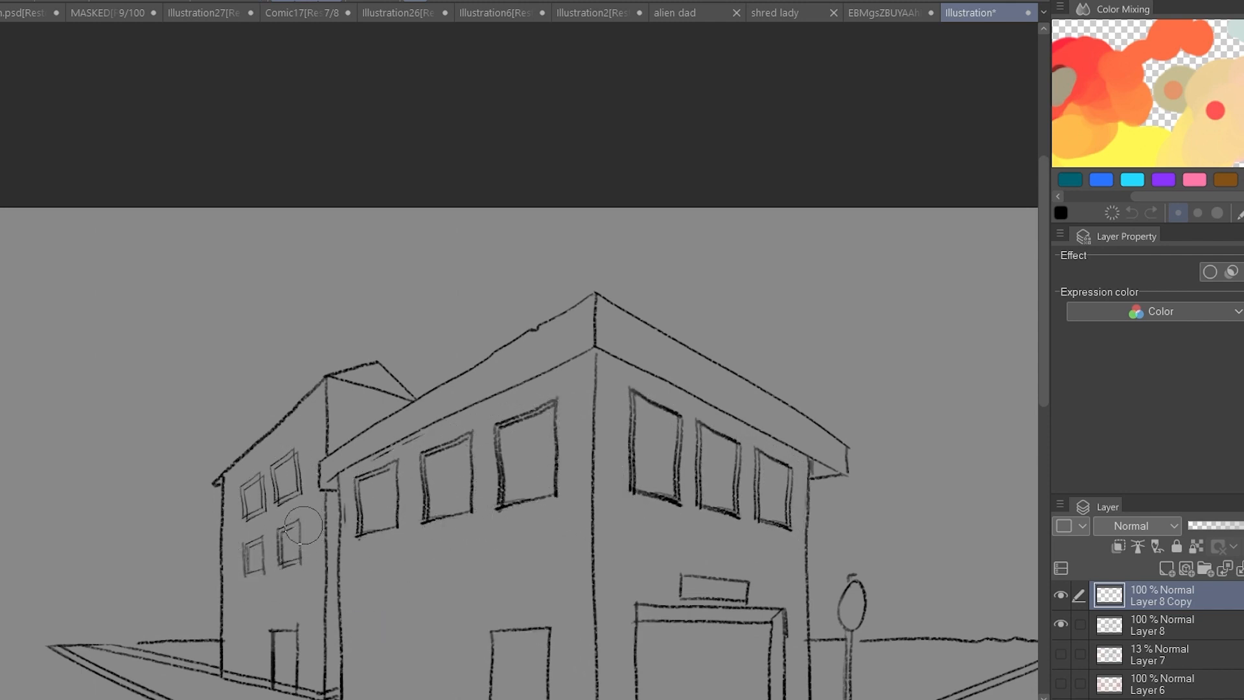
pyautogui.moveTo(662, 434)
pyautogui.mouseDown()
pyautogui.moveTo(644, 472)
pyautogui.moveTo(752, 447)
pyautogui.mouseUp()
pyautogui.moveTo(570, 369); pyautogui.dragTo(561, 489)
pyautogui.moveTo(635, 403); pyautogui.dragTo(632, 465)
pyautogui.moveTo(706, 429); pyautogui.dragTo(708, 483)
pyautogui.moveTo(731, 389); pyautogui.dragTo(660, 495)
# Ink inner frame edges on the two doors and merge Layer 8 Copy into Layer 8.
pyautogui.scroll(4, 632, 476)
pyautogui.moveTo(560, 440); pyautogui.dragTo(565, 527)
pyautogui.moveTo(369, 444); pyautogui.dragTo(352, 490)
pyautogui.moveTo(796, 364)
pyautogui.mouseDown()
pyautogui.moveTo(767, 375)
pyautogui.moveTo(820, 265)
pyautogui.mouseUp()
pyautogui.hotkey('ctrl', 'e')
# Erase the rough curb corner in front of the building and redraw the doubled curb lines meeting there.
pyautogui.moveTo(664, 565); pyautogui.dragTo(755, 530)
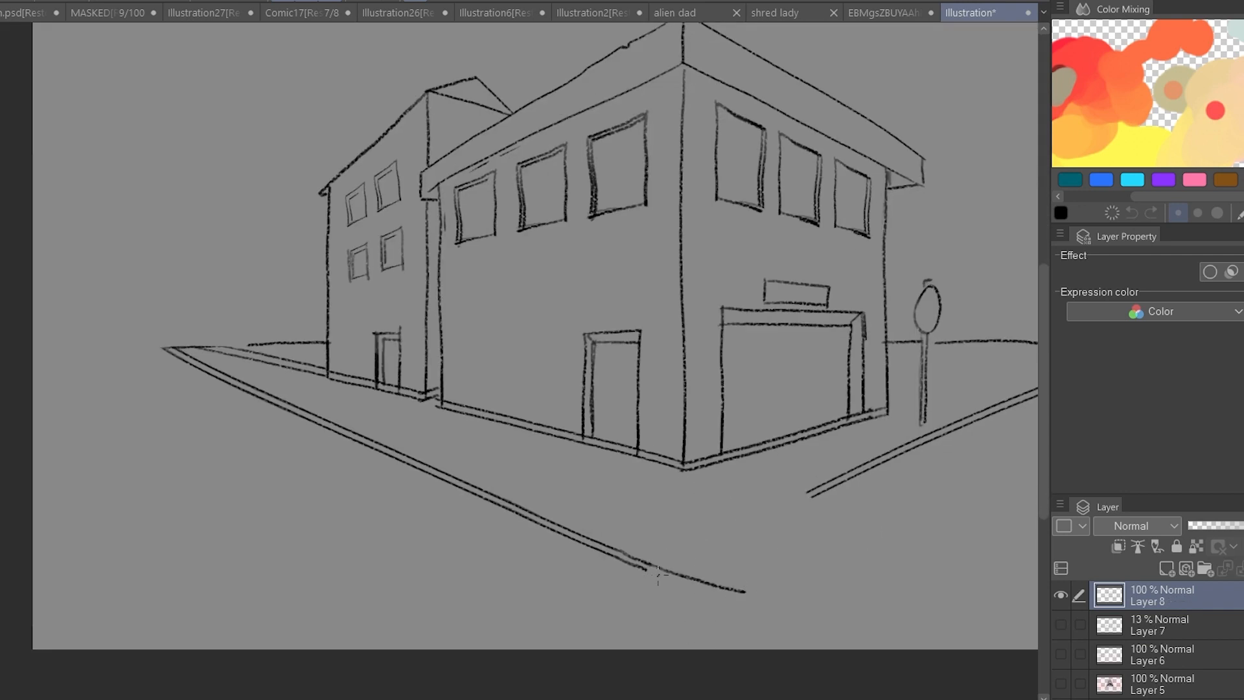
pyautogui.moveTo(645, 569); pyautogui.dragTo(737, 596)
pyautogui.moveTo(970, 432); pyautogui.dragTo(749, 499)
pyautogui.moveTo(431, 630); pyautogui.dragTo(609, 550)
pyautogui.moveTo(515, 662); pyautogui.dragTo(430, 652)
pyautogui.scroll(-2, 667, 534)
pyautogui.scroll(2, 757, 453)
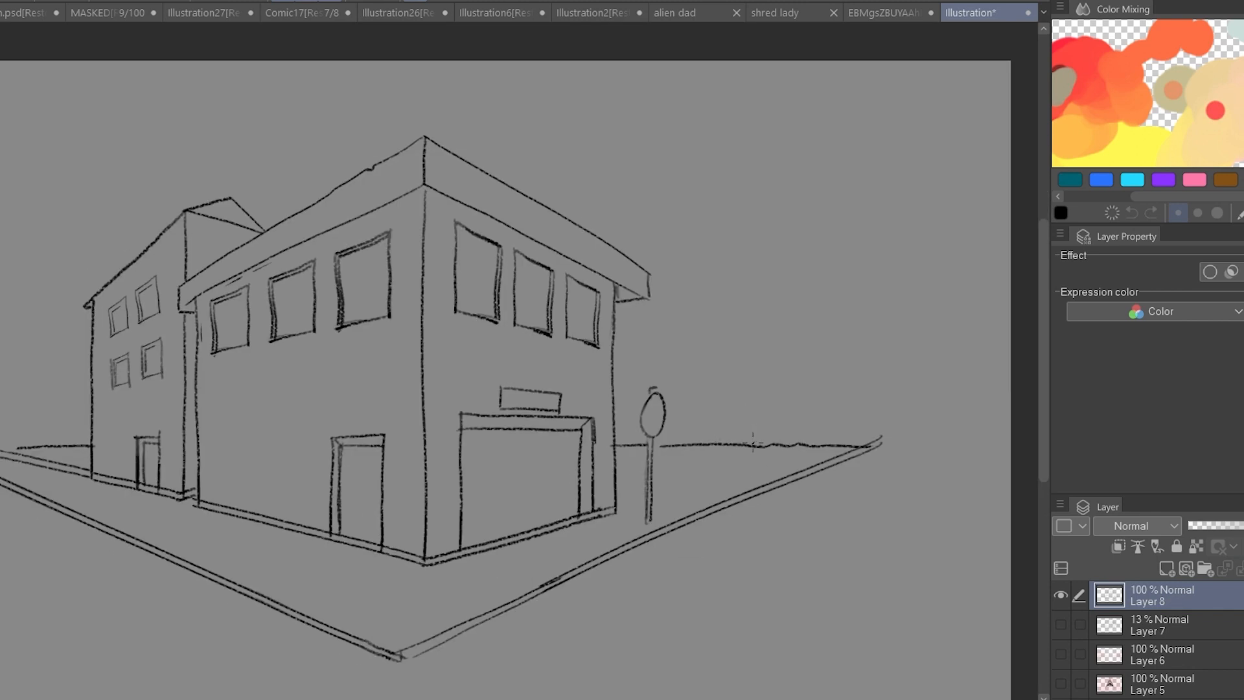
# Select the dashed road markings beside the right curb and transform them to recede along the street.
pyautogui.scroll(-3, 773, 425)
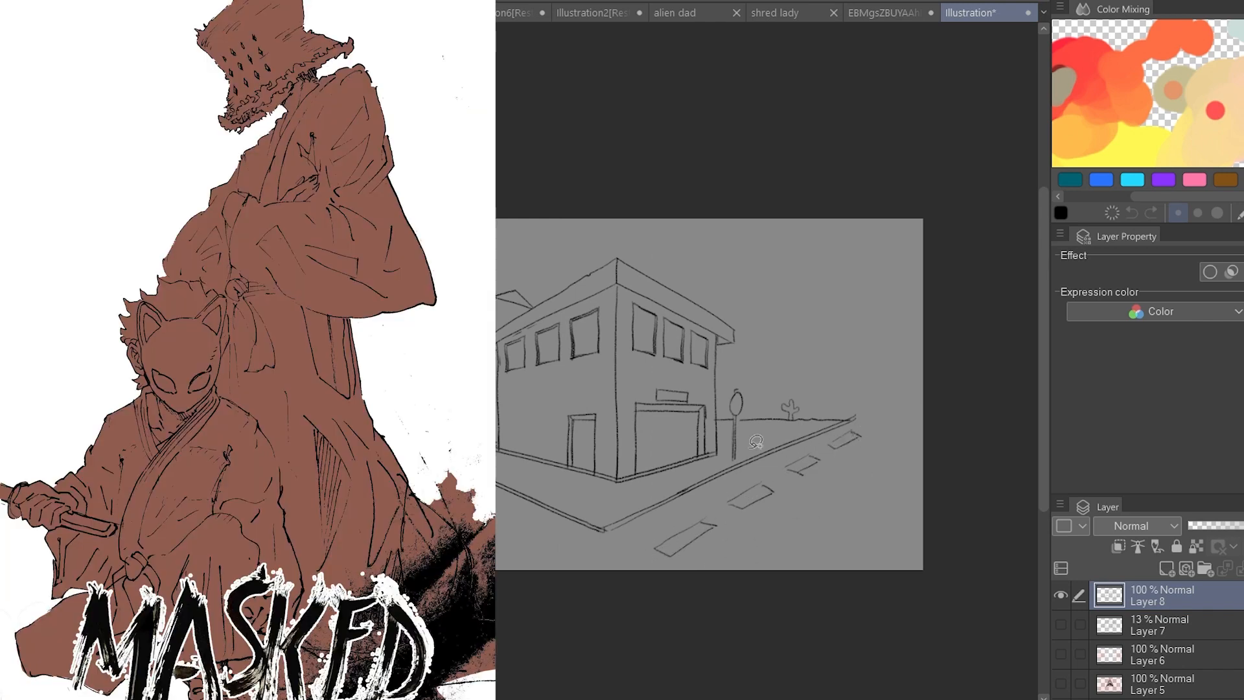
pyautogui.moveTo(874, 421)
pyautogui.mouseDown()
pyautogui.moveTo(802, 571)
pyautogui.moveTo(778, 472)
pyautogui.mouseUp()
pyautogui.hotkey('ctrl', 't')
pyautogui.moveTo(713, 524); pyautogui.dragTo(814, 476)
pyautogui.moveTo(879, 423); pyautogui.dragTo(864, 431)
pyautogui.moveTo(835, 488); pyautogui.dragTo(843, 480)
pyautogui.click(774, 531)
pyautogui.hotkey('ctrl', 'c')
pyautogui.hotkey('ctrl', 'v')
pyautogui.hotkey('ctrl', 'z')
pyautogui.click(898, 531)
# Duplicate and reposition the road dashes to continue the centre line across the foreground, and clear the selection.
pyautogui.moveTo(906, 507); pyautogui.dragTo(853, 481)
pyautogui.moveTo(819, 453); pyautogui.dragTo(724, 534)
pyautogui.click(750, 527)
pyautogui.hotkey('ctrl', 'c')
pyautogui.hotkey('ctrl', 'v')
pyautogui.click(905, 526)
pyautogui.moveTo(777, 566); pyautogui.dragTo(912, 665)
pyautogui.moveTo(890, 584); pyautogui.dragTo(754, 574)
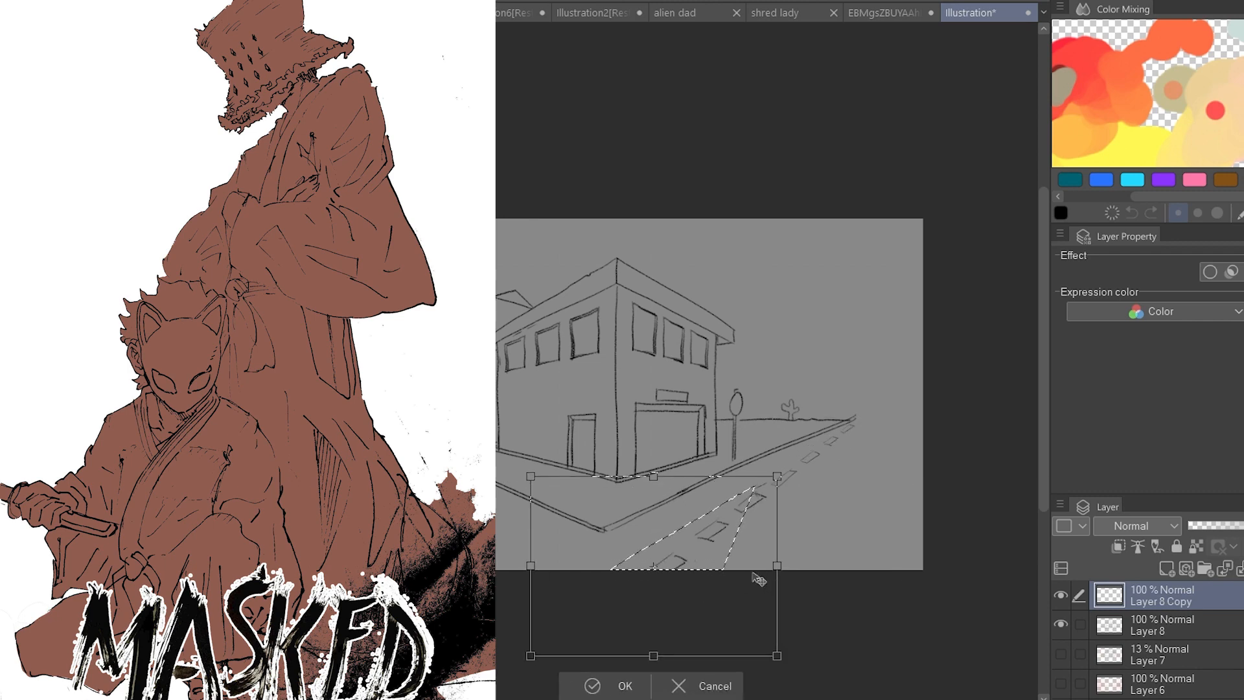
pyautogui.click(607, 686)
pyautogui.hotkey('ctrl', 'd')
pyautogui.scroll(-3, 596, 528)
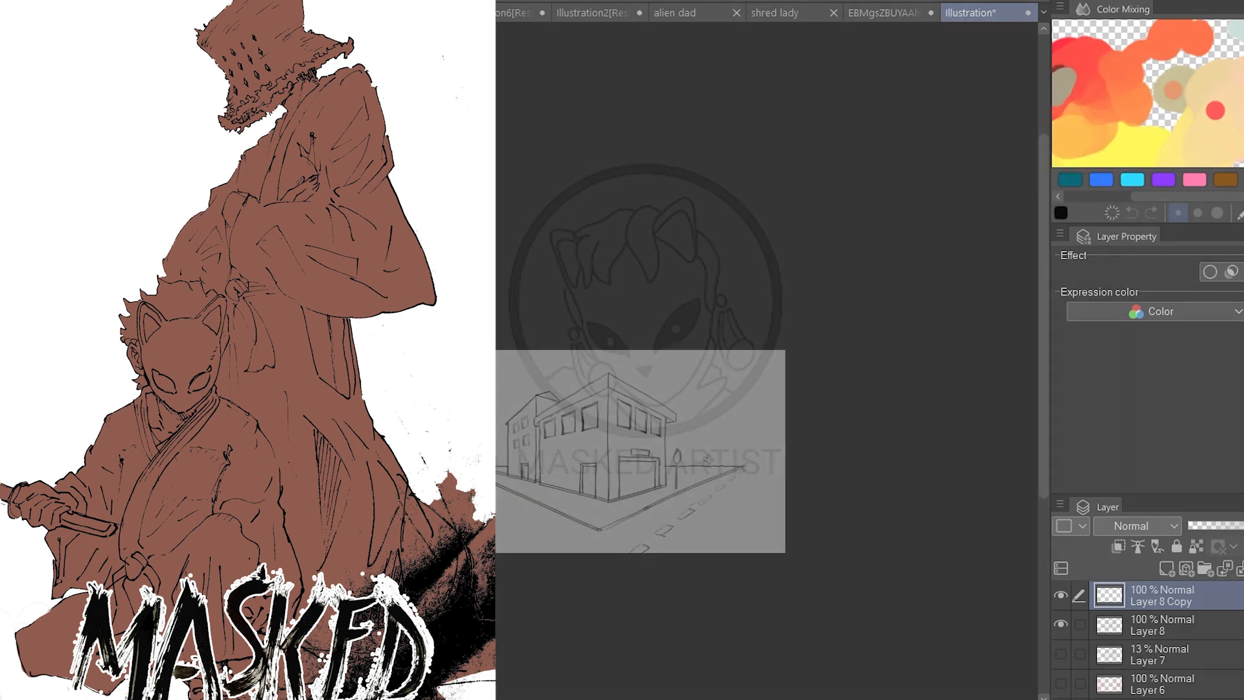